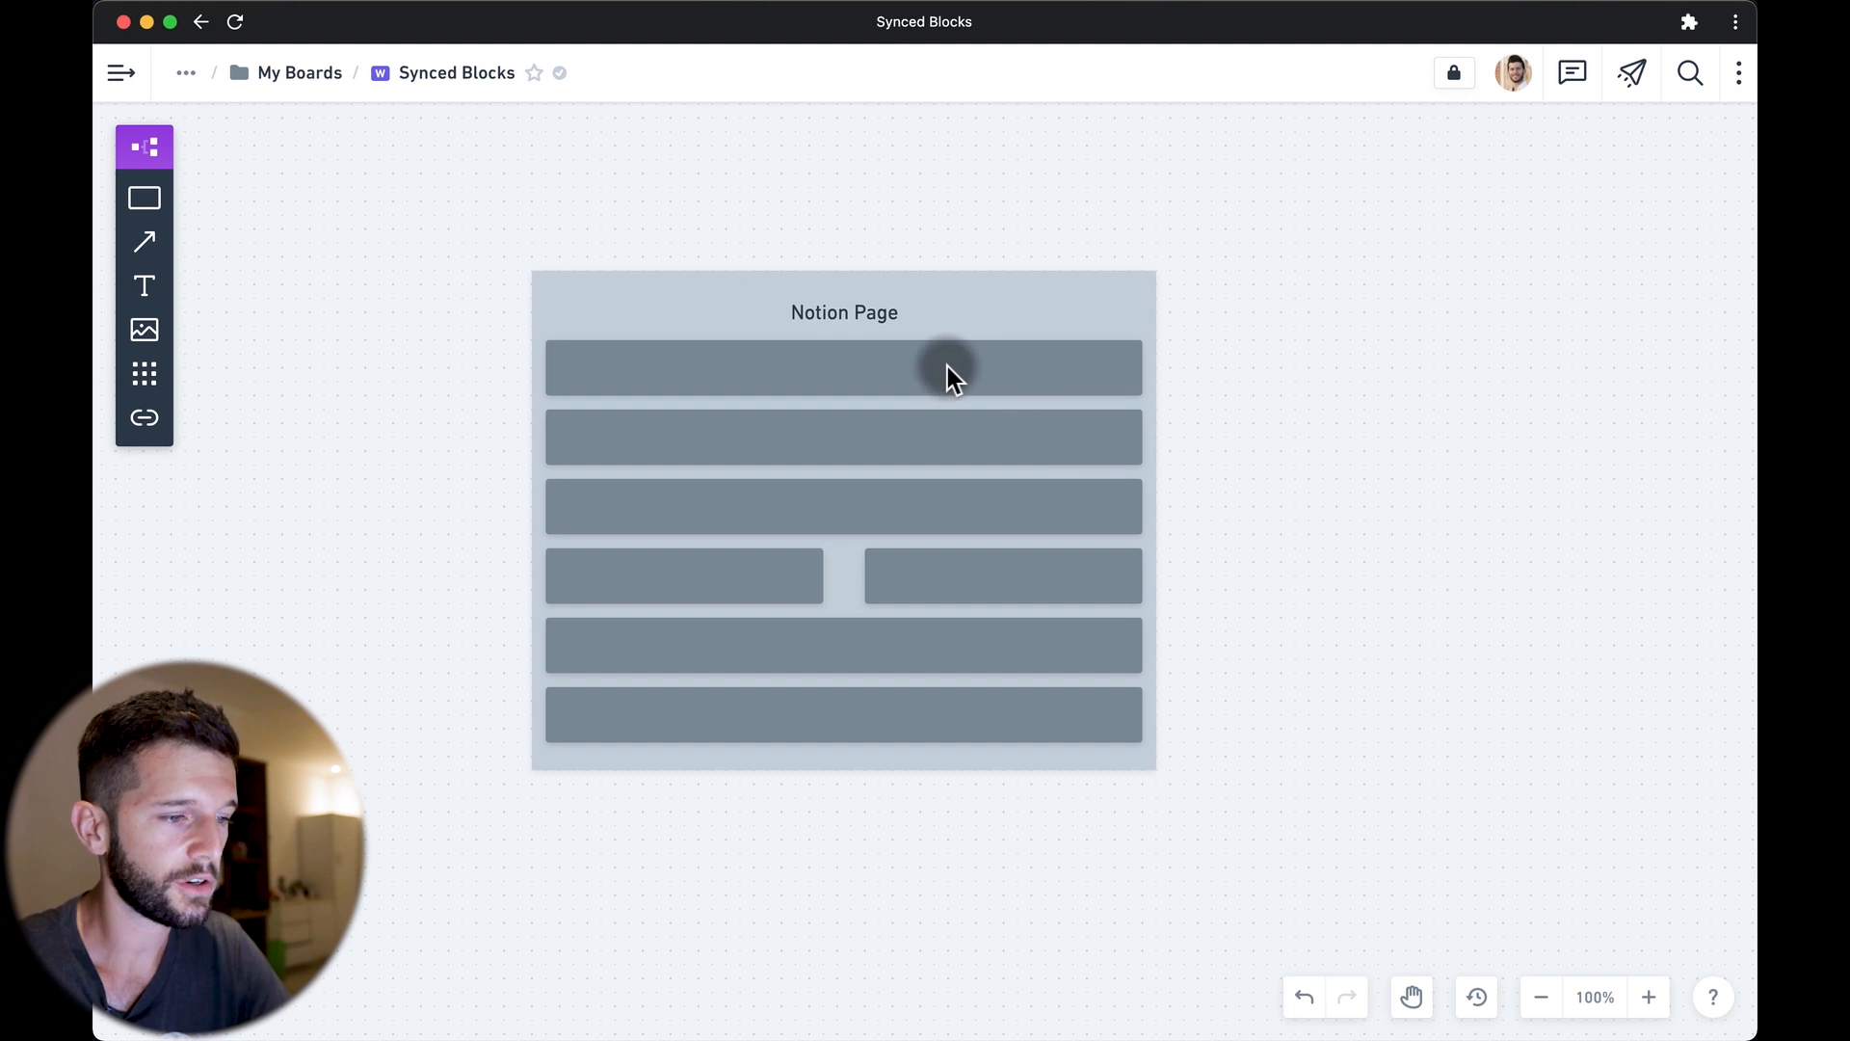
Select the whole Notion Page wireframe and duplicate it to the right.
key(Tab)
key(Tab)
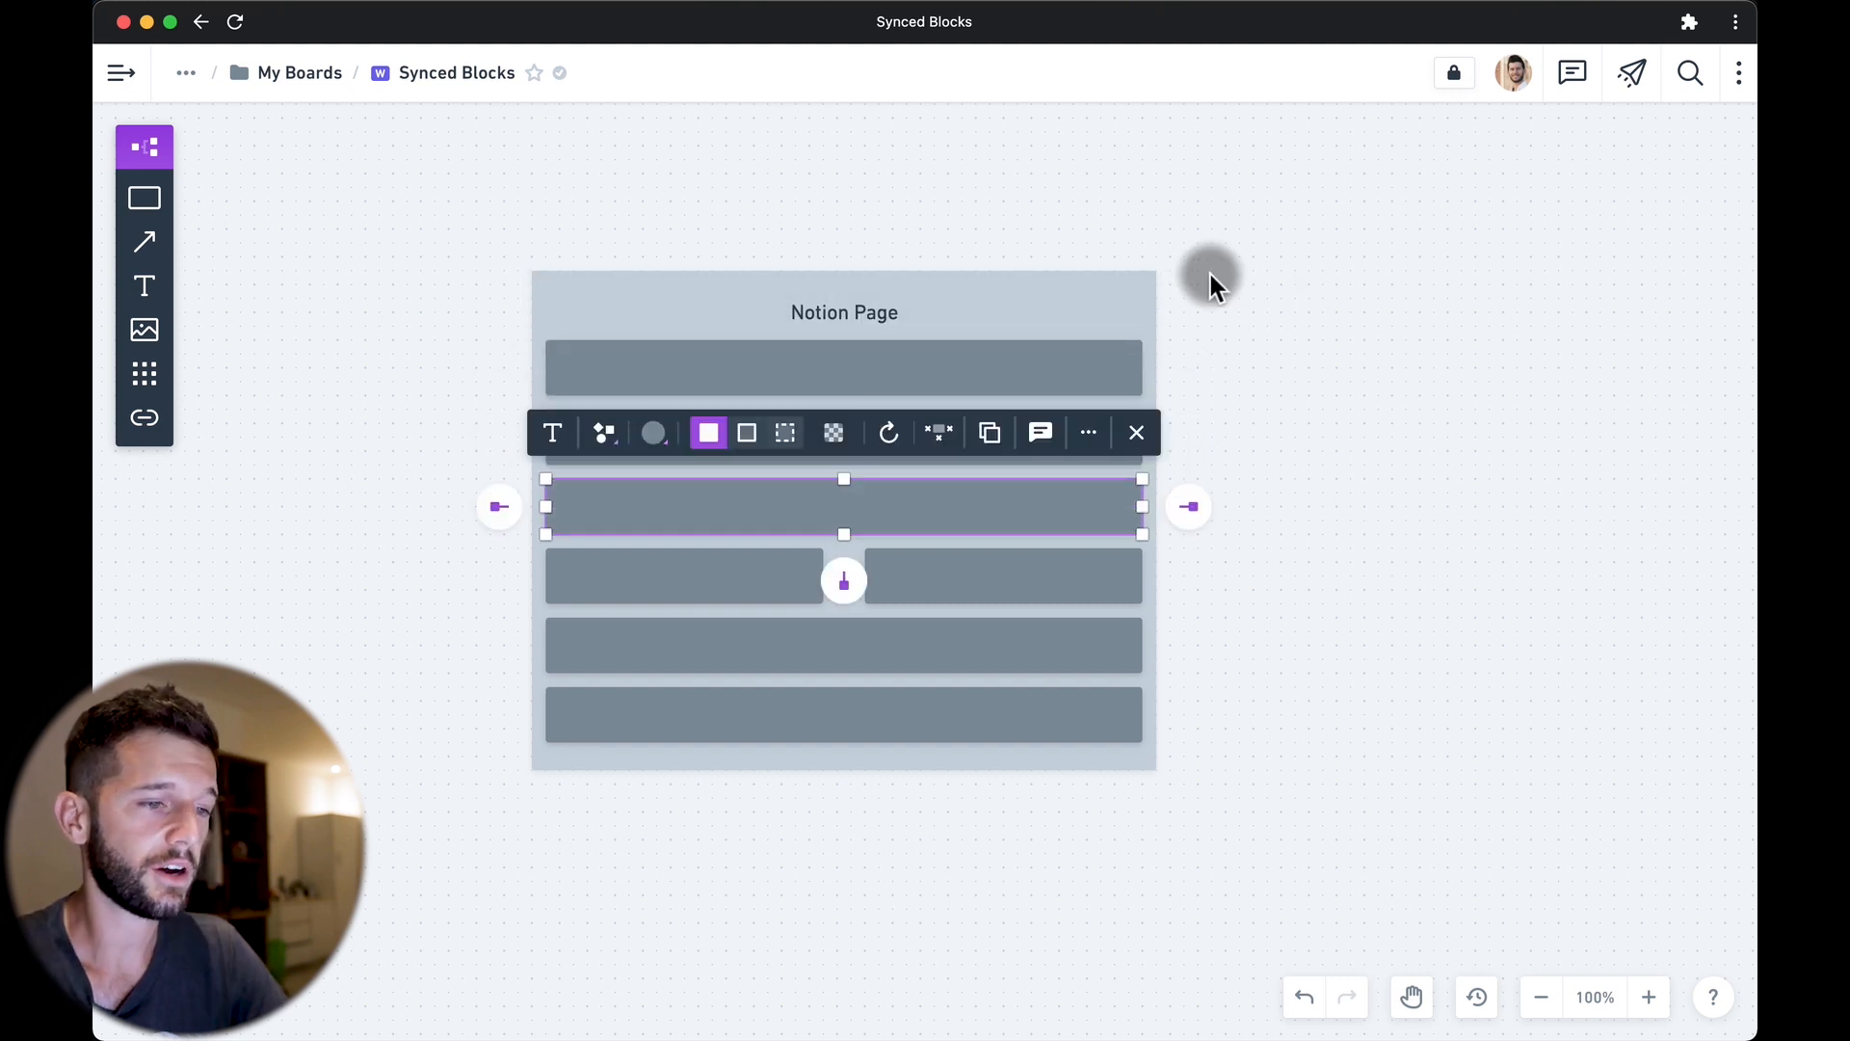
drag(1231, 236, 535, 771)
drag(1166, 234, 480, 909)
drag(638, 309, 1190, 397)
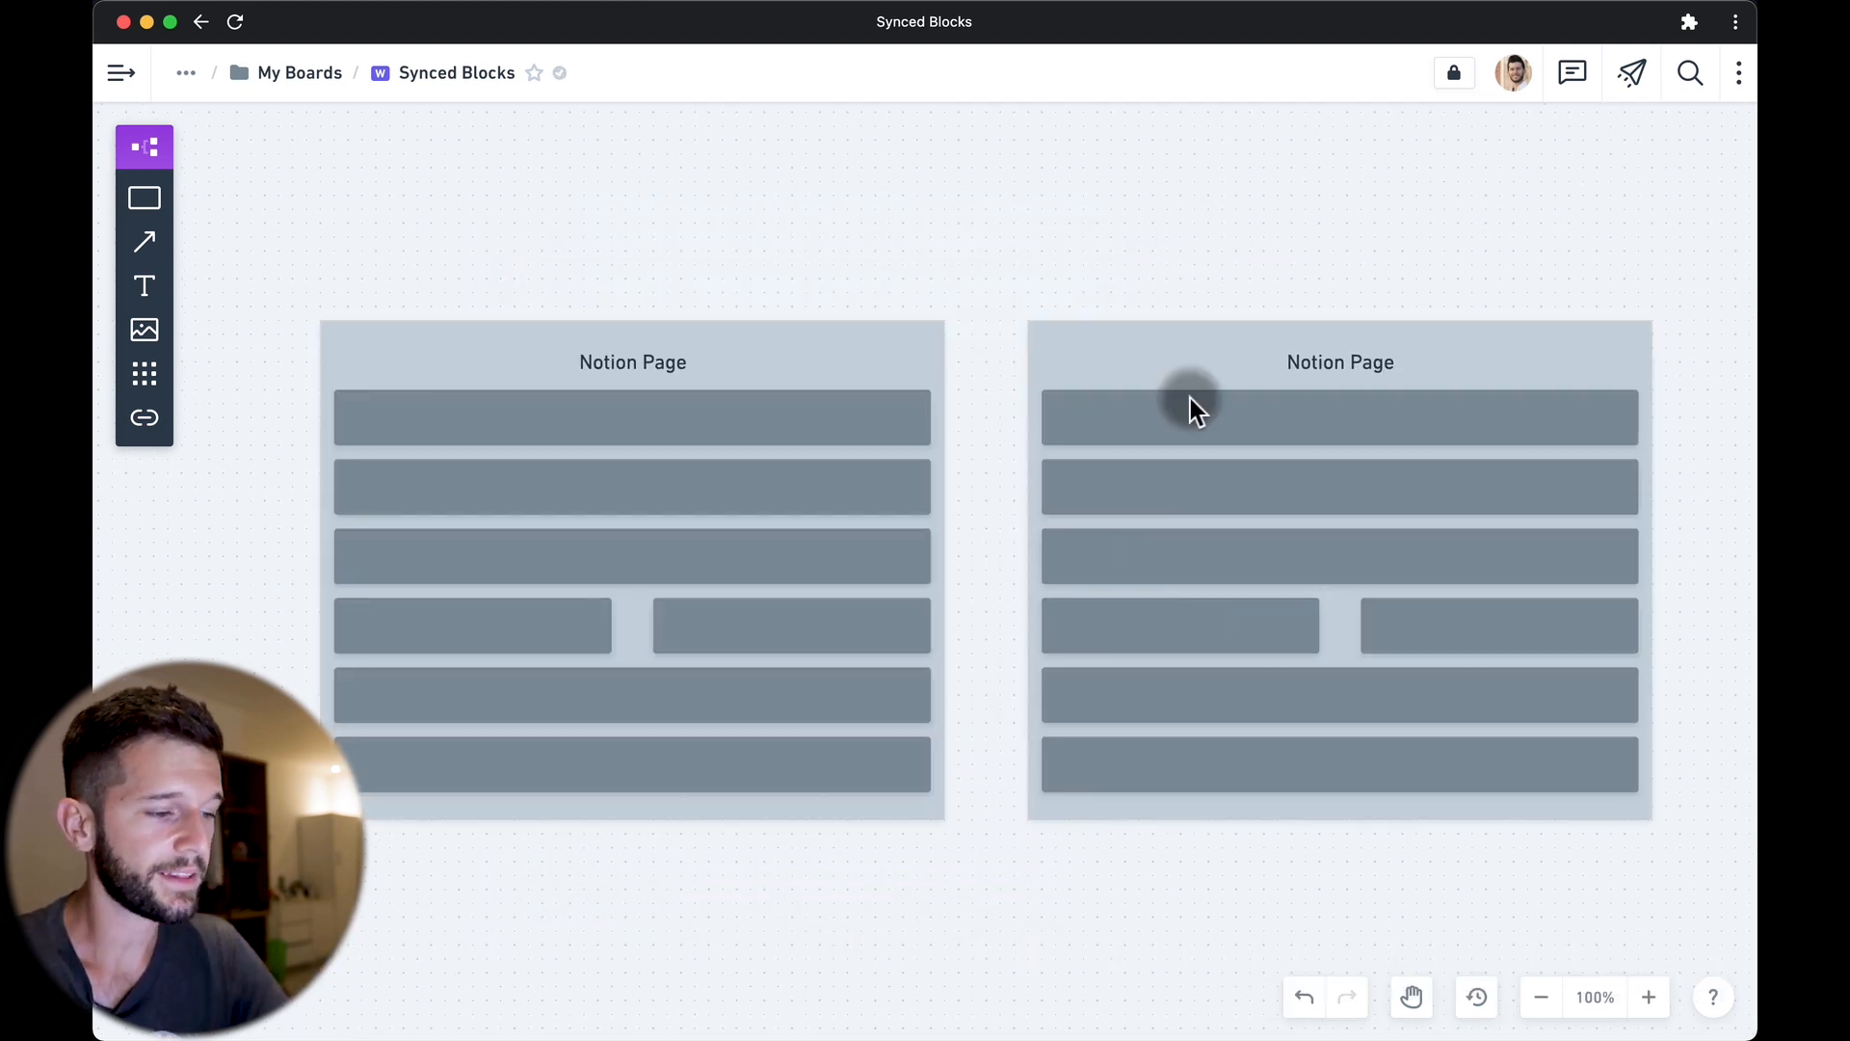
Make the bottom bars of both the left and right pages red.
click(615, 772)
click(445, 698)
click(424, 650)
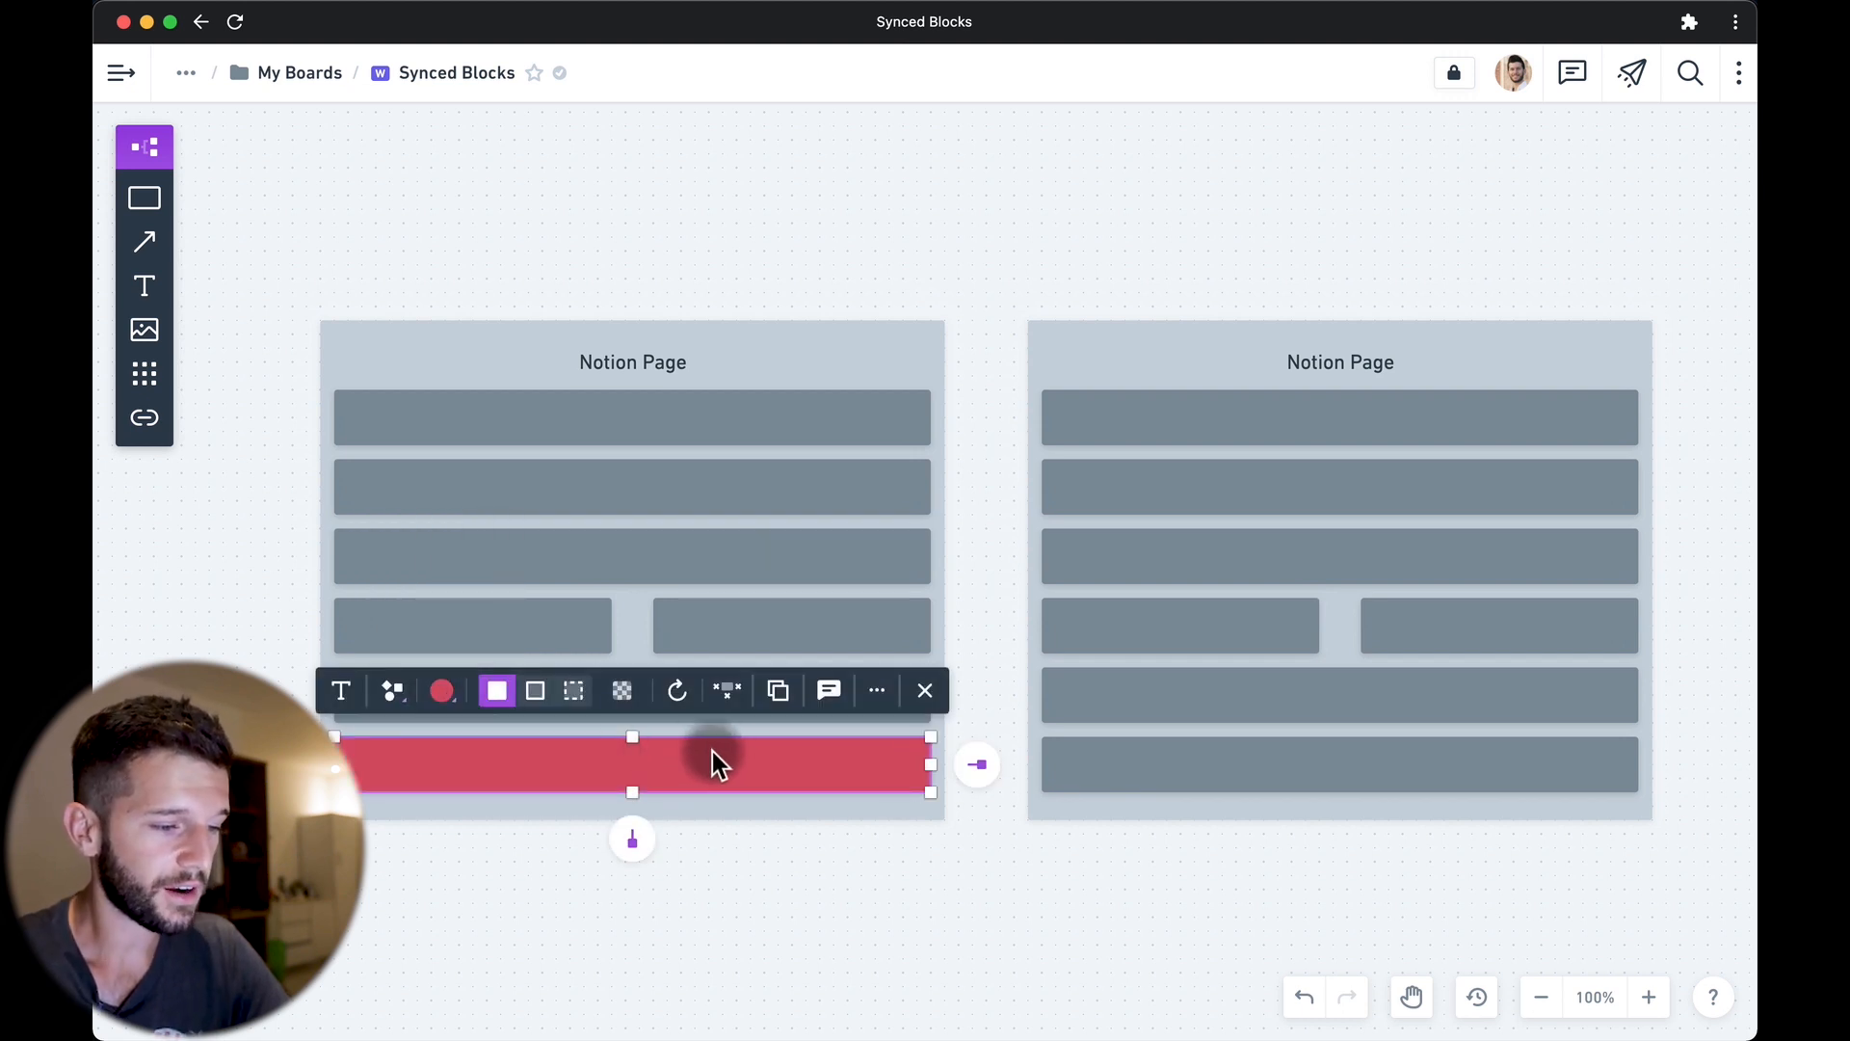
click(1183, 763)
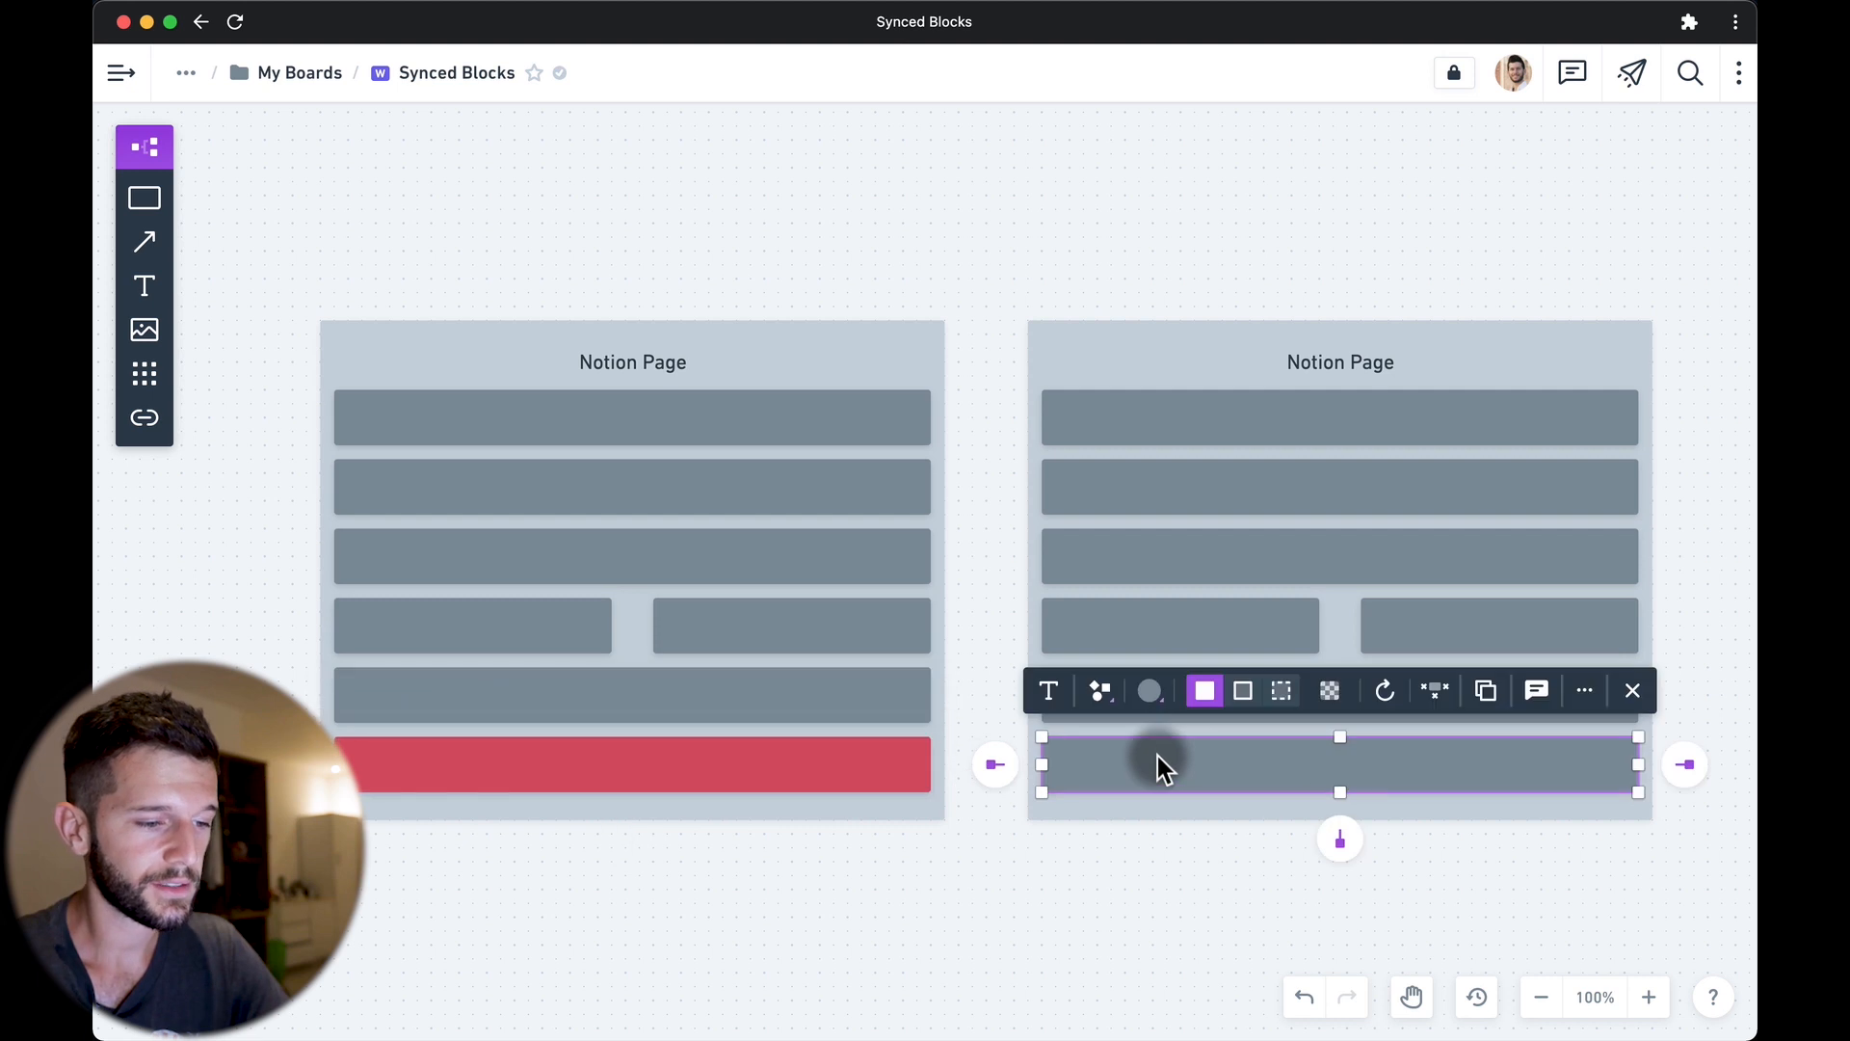
click(1149, 694)
click(1100, 635)
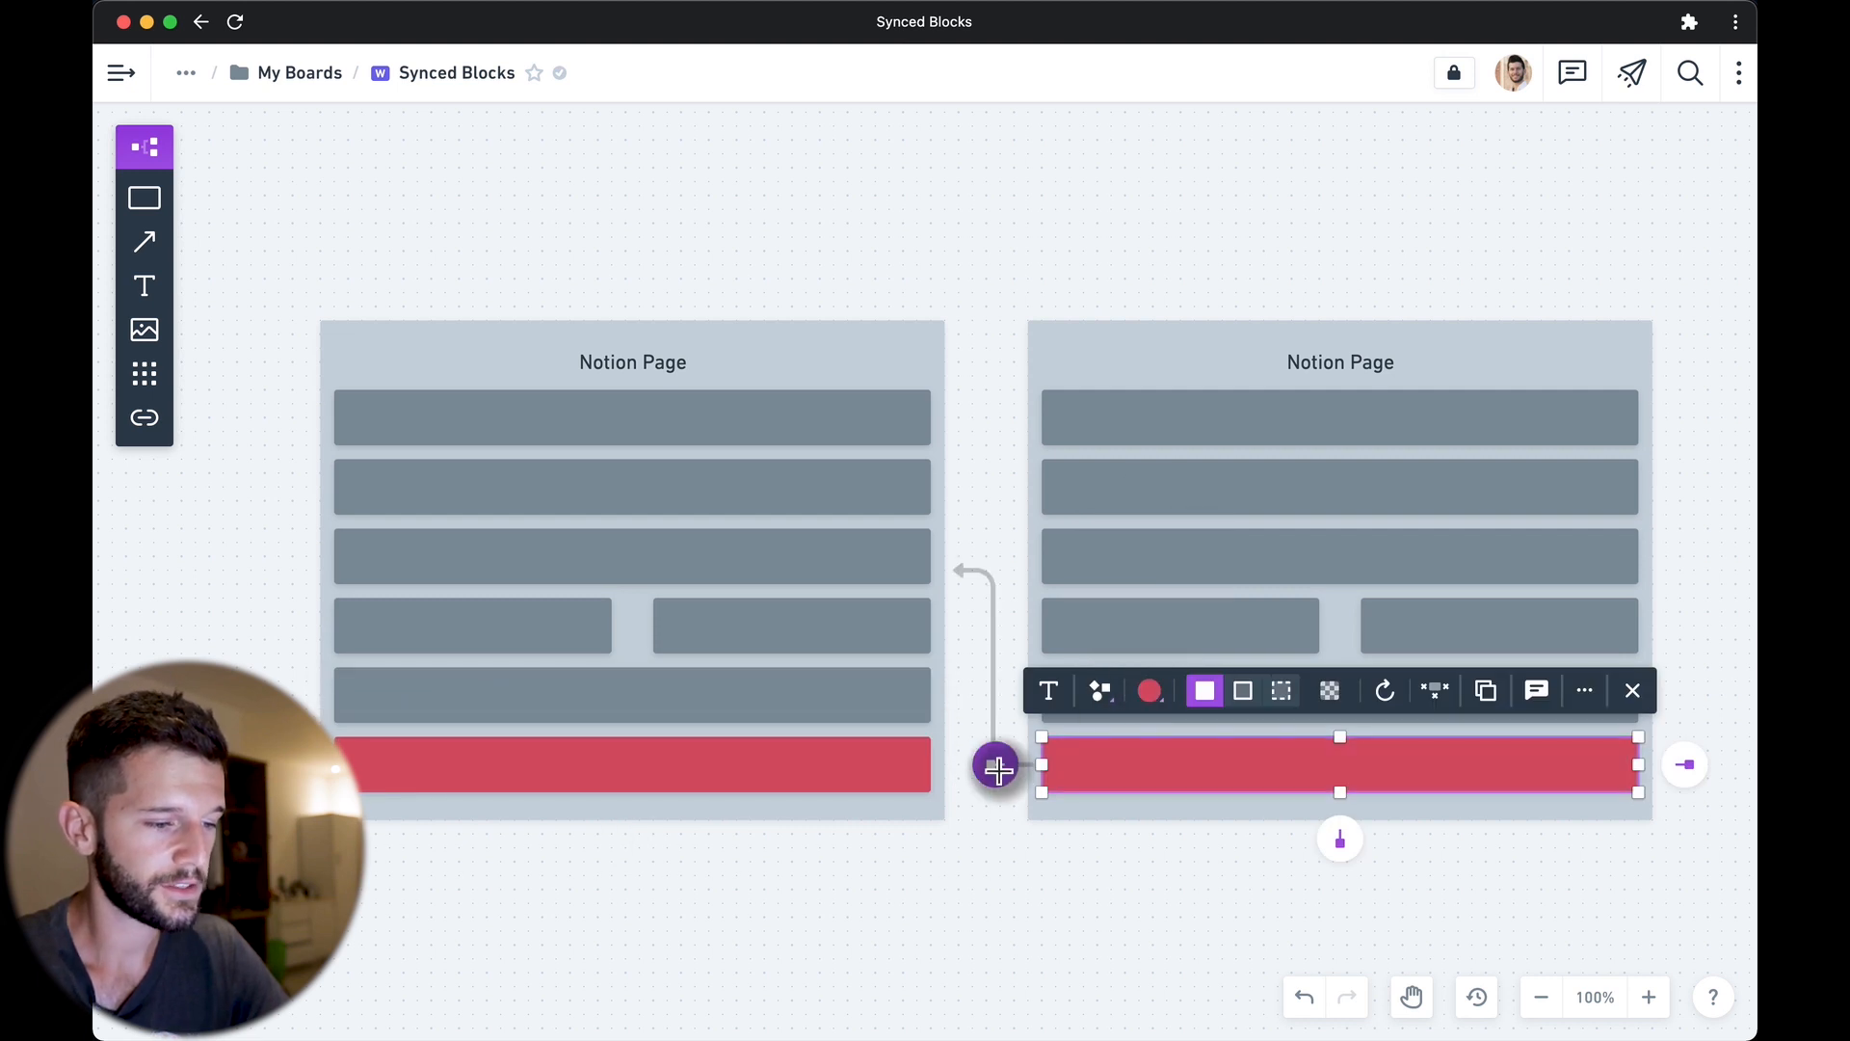
click(881, 764)
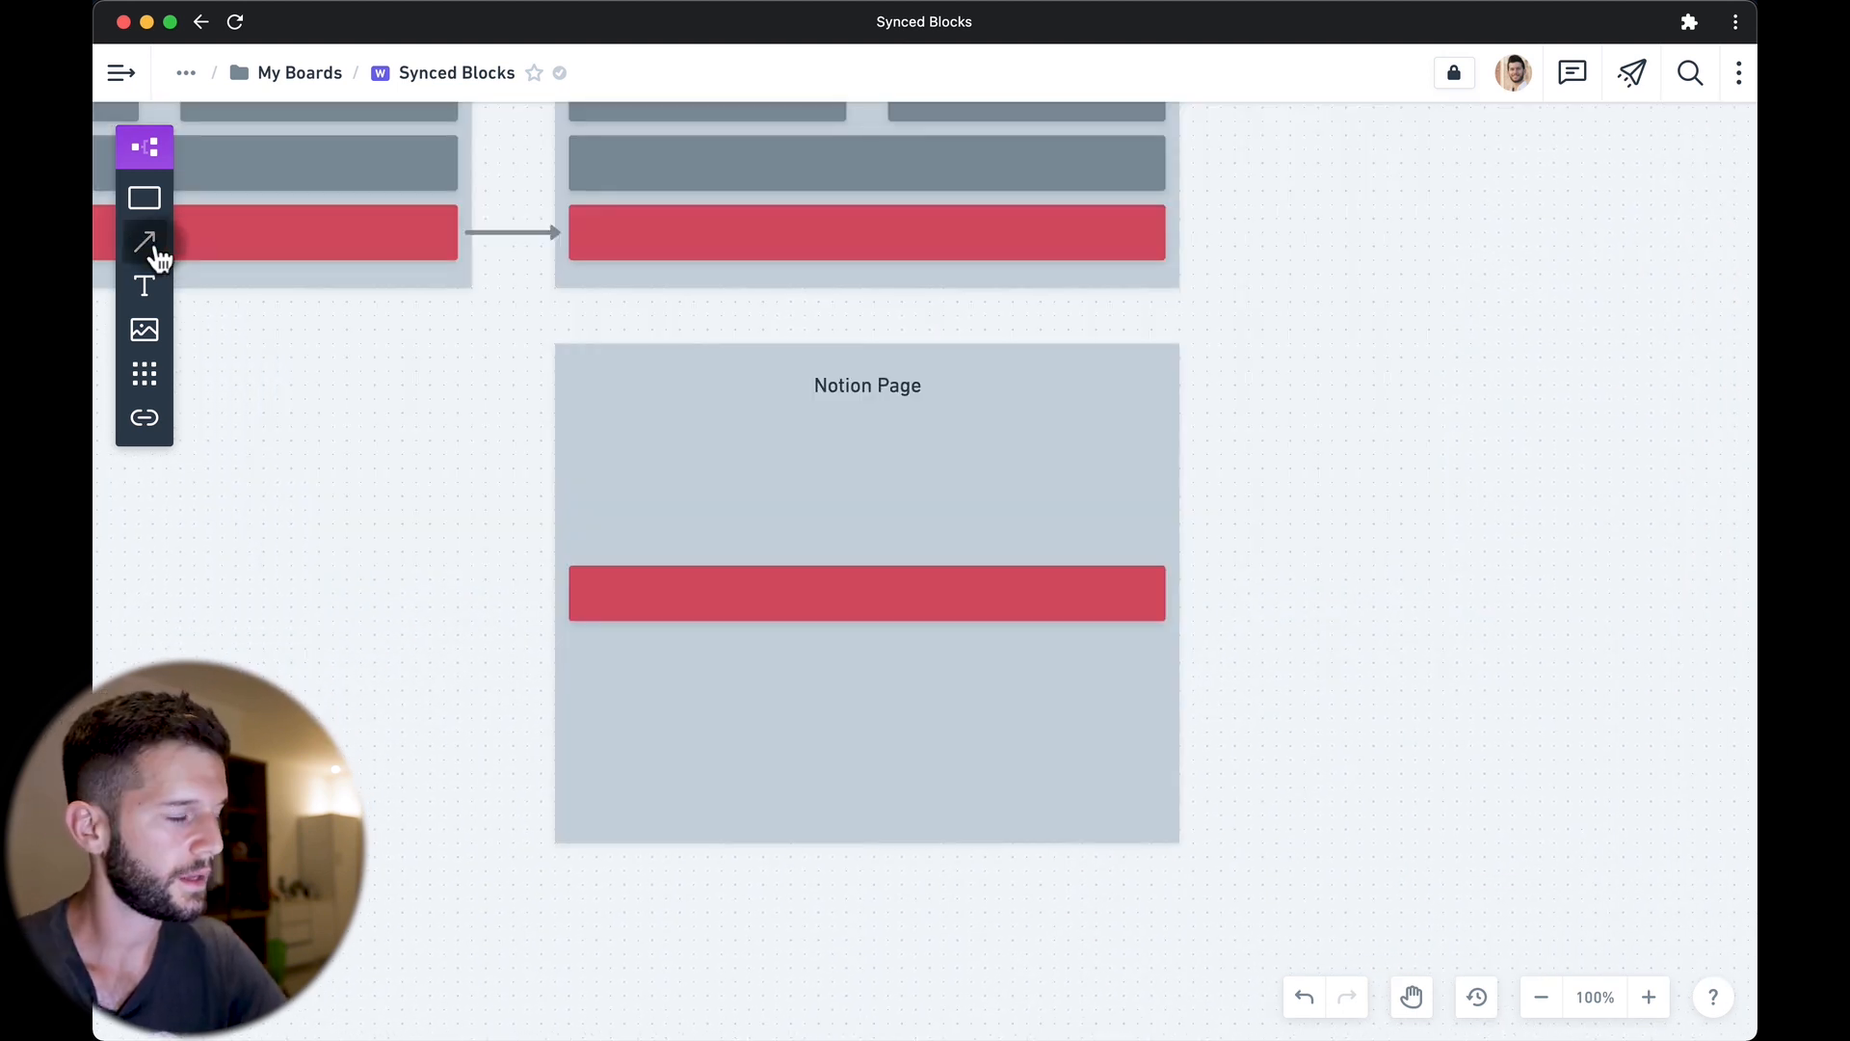
With the connector tool, link the red blocks of the left, upper-right and lower pages.
click(144, 241)
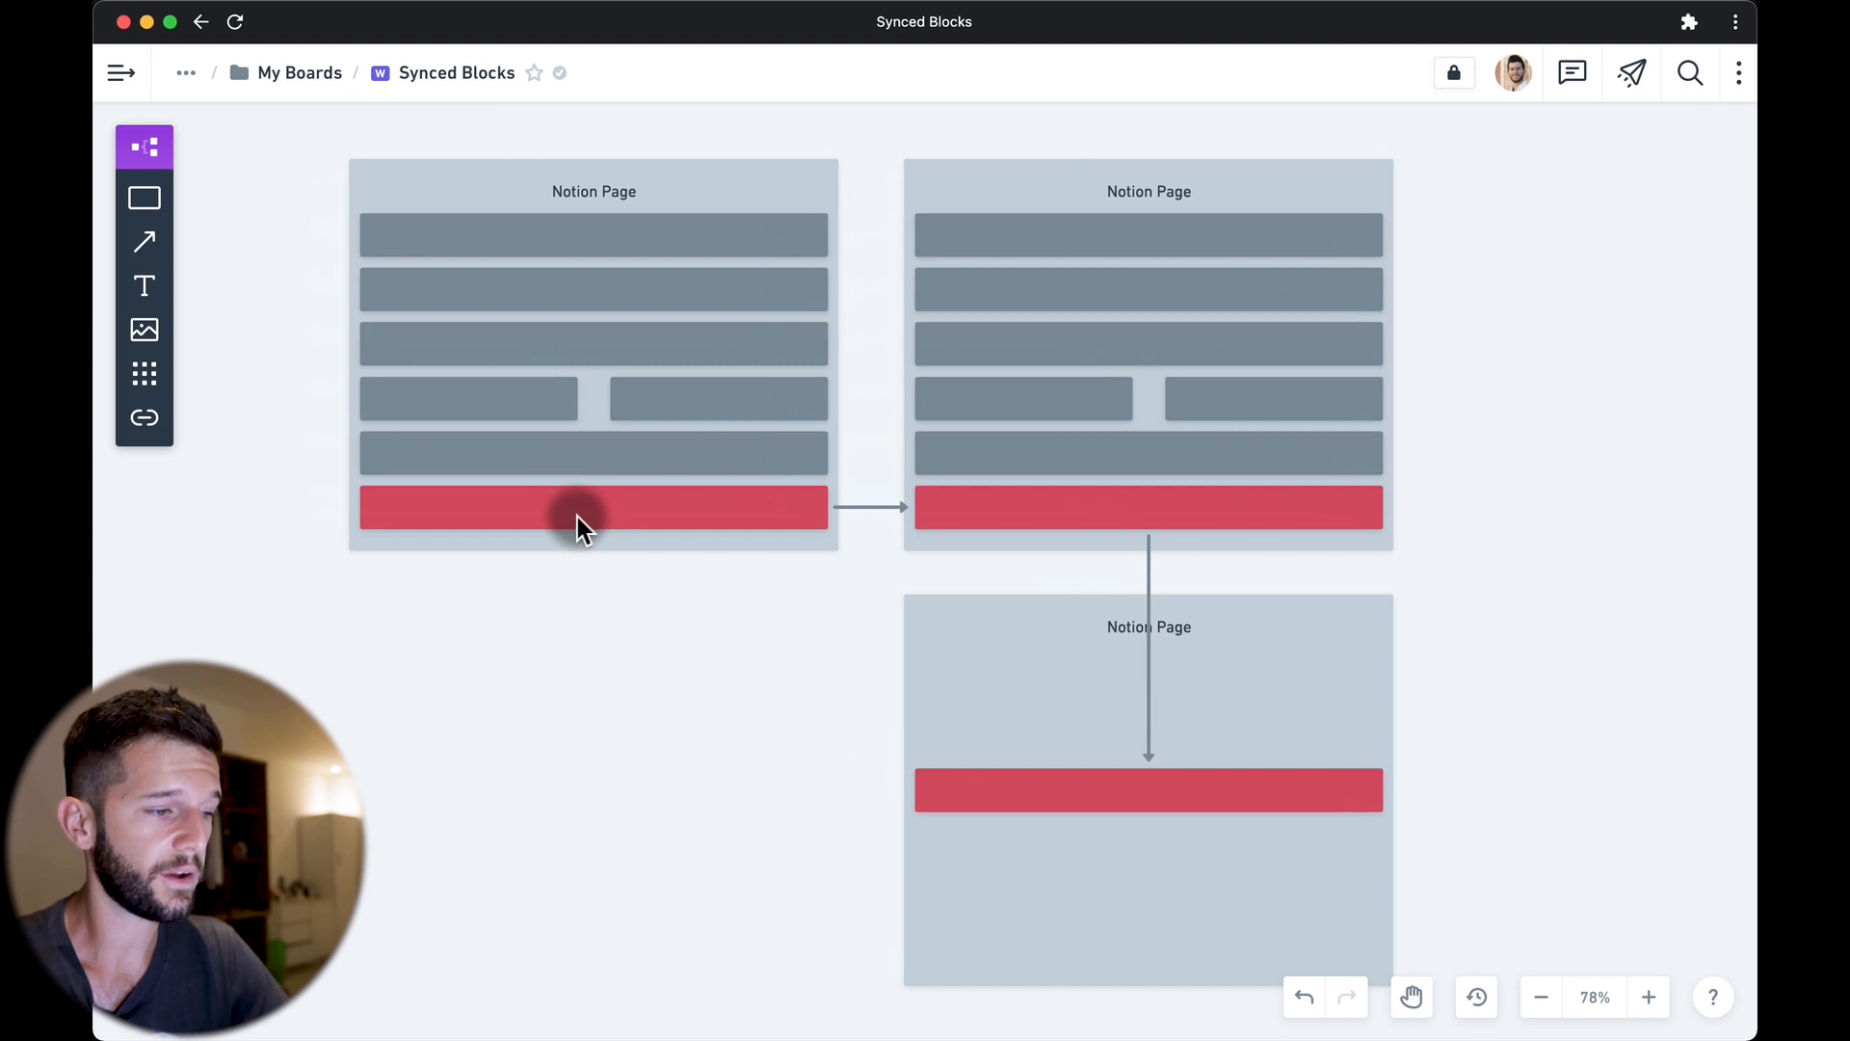
click(576, 517)
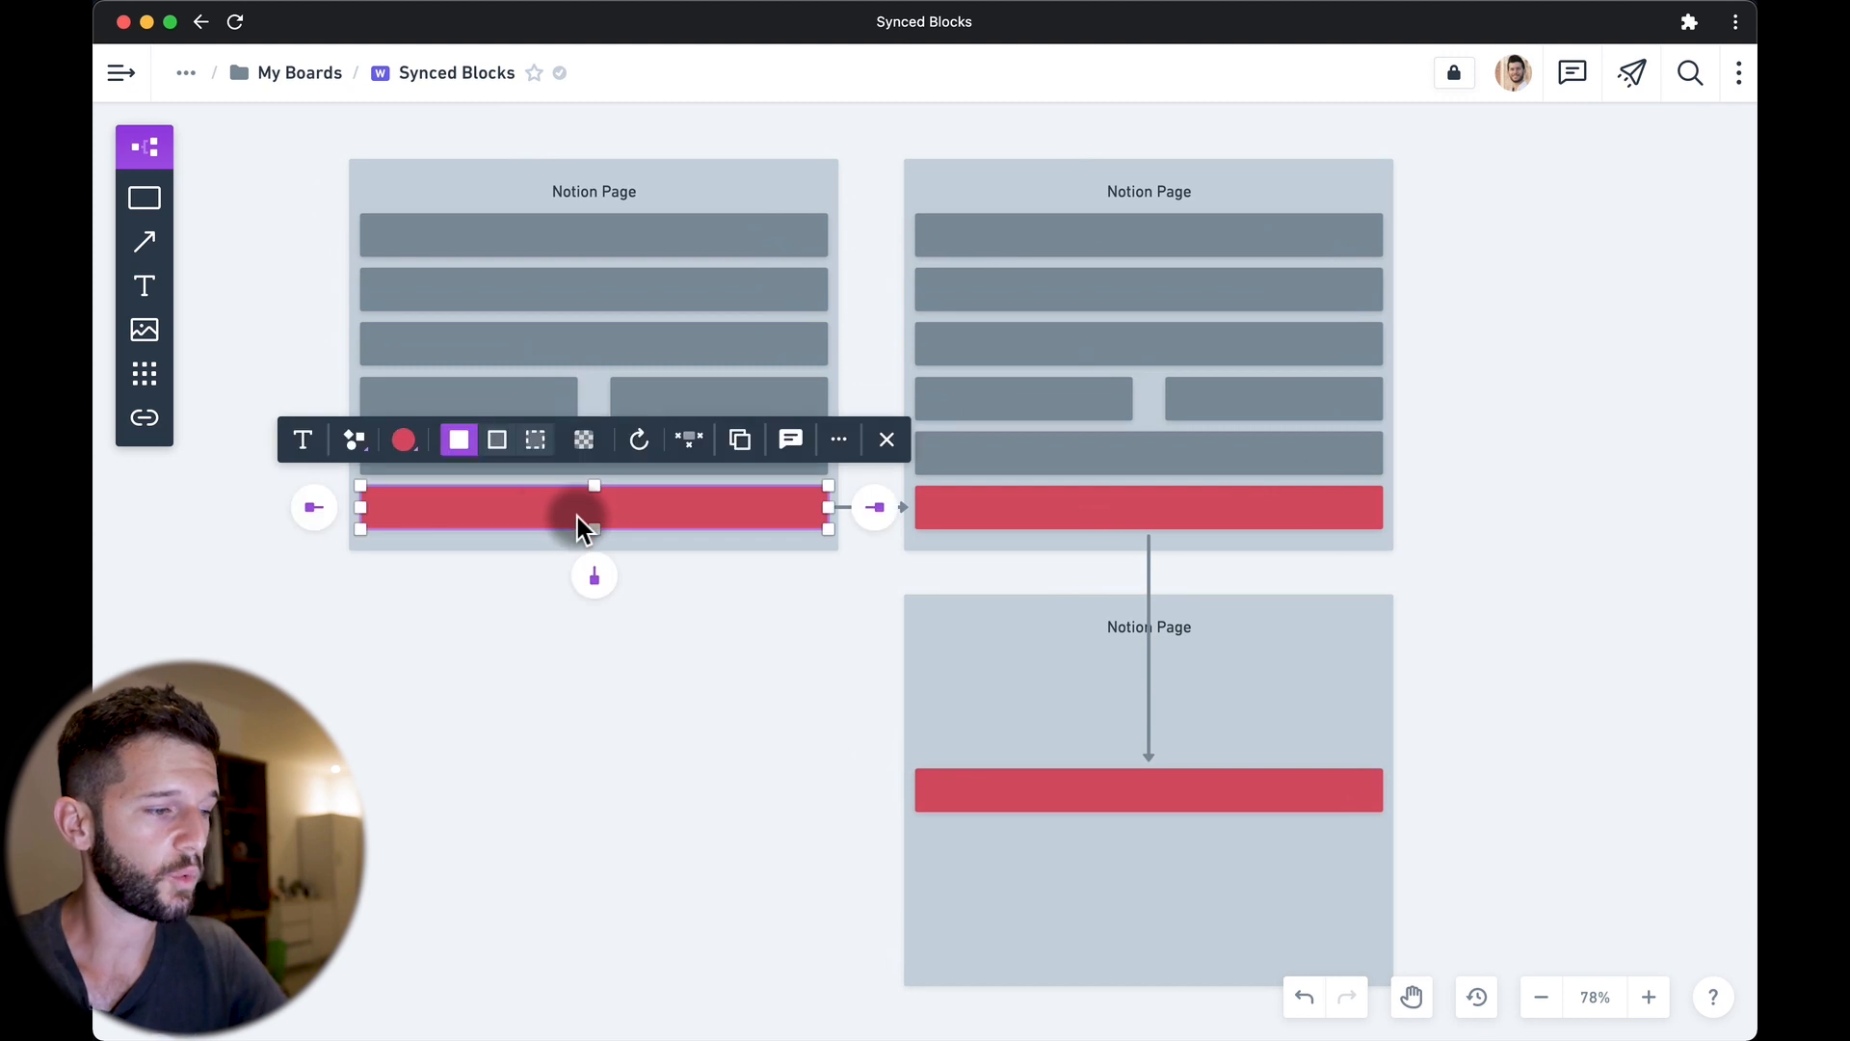
click(973, 508)
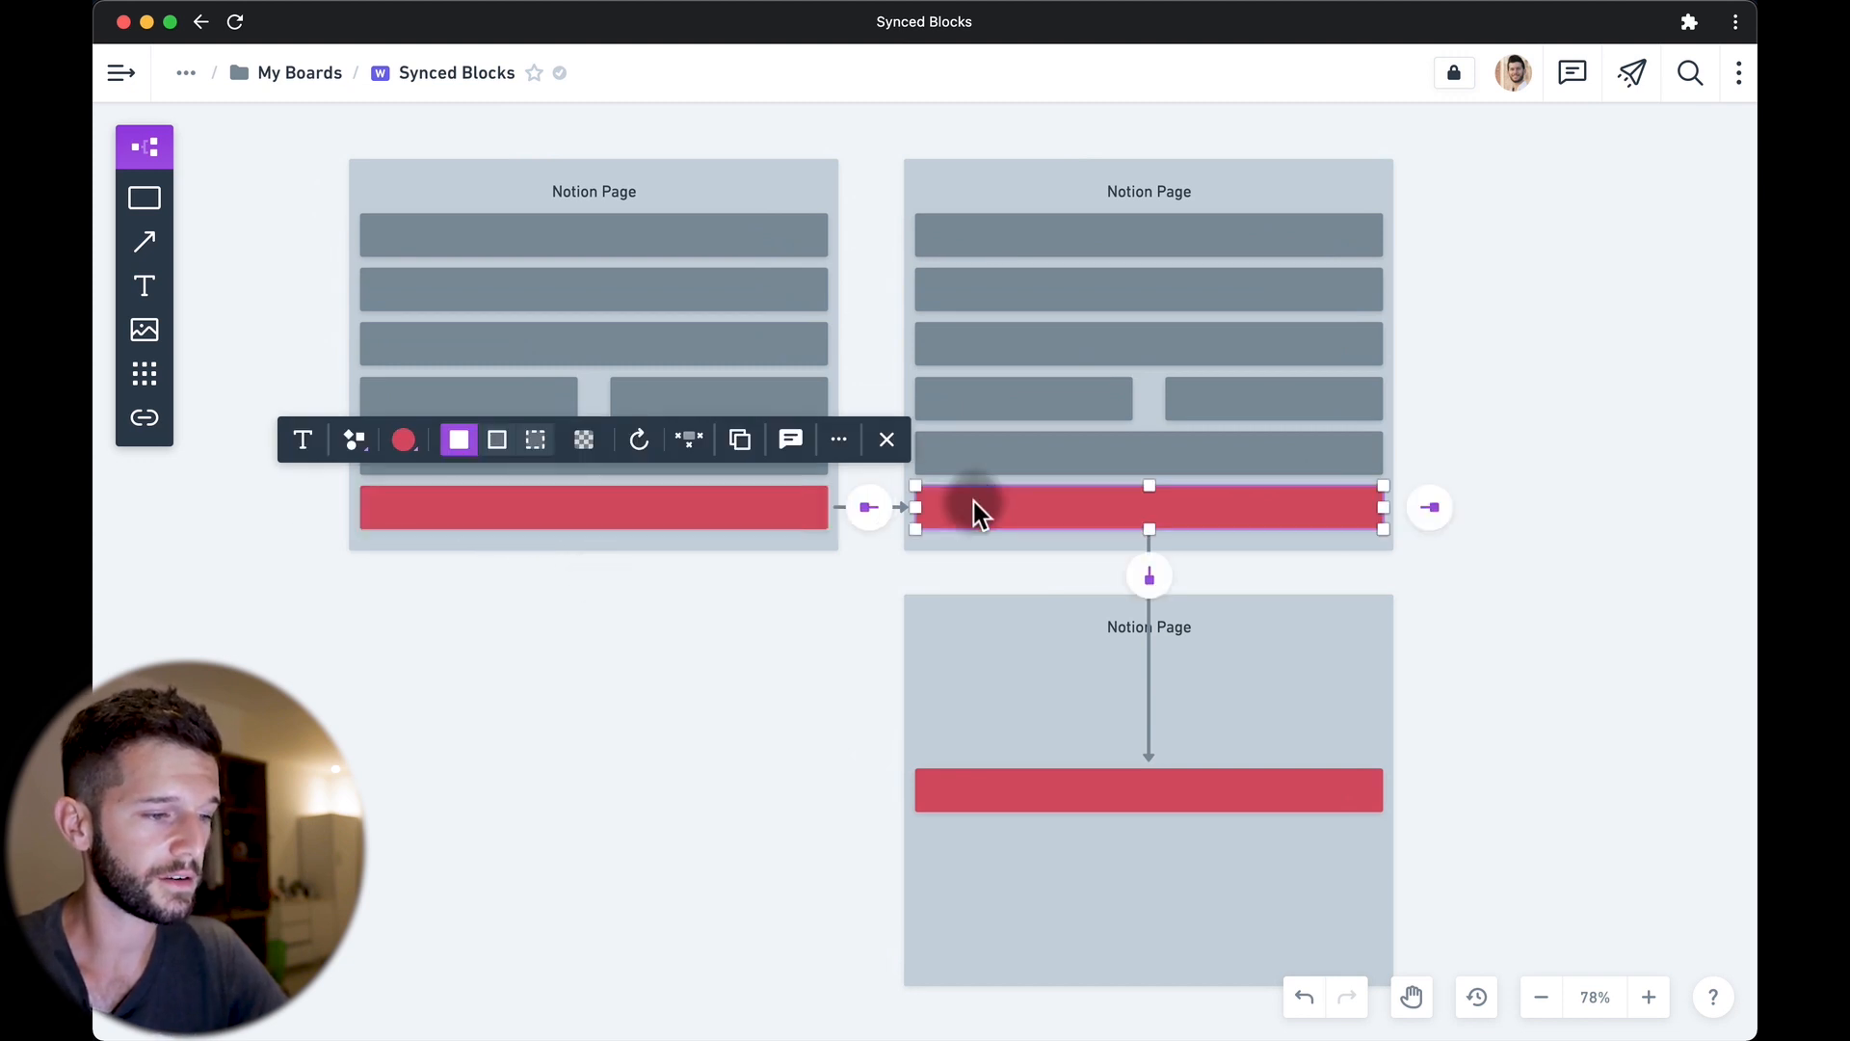
click(1027, 793)
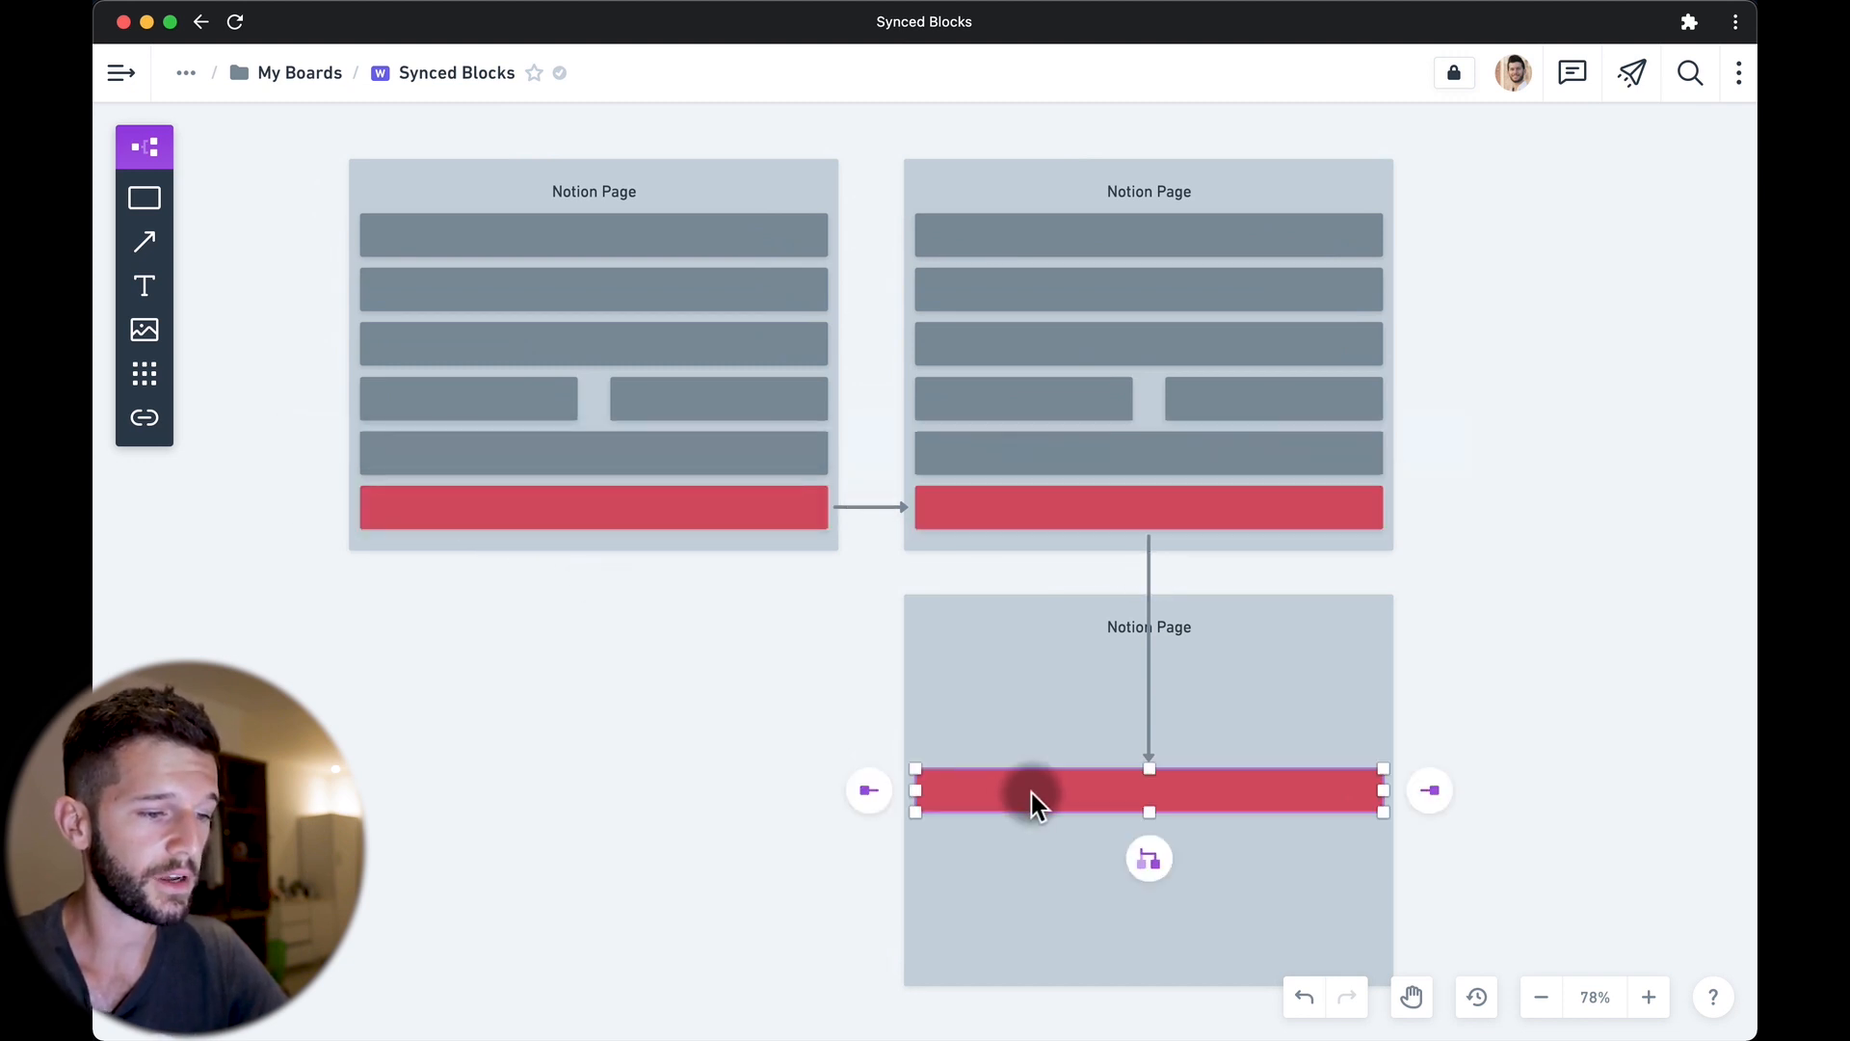
click(1029, 512)
click(644, 522)
click(950, 522)
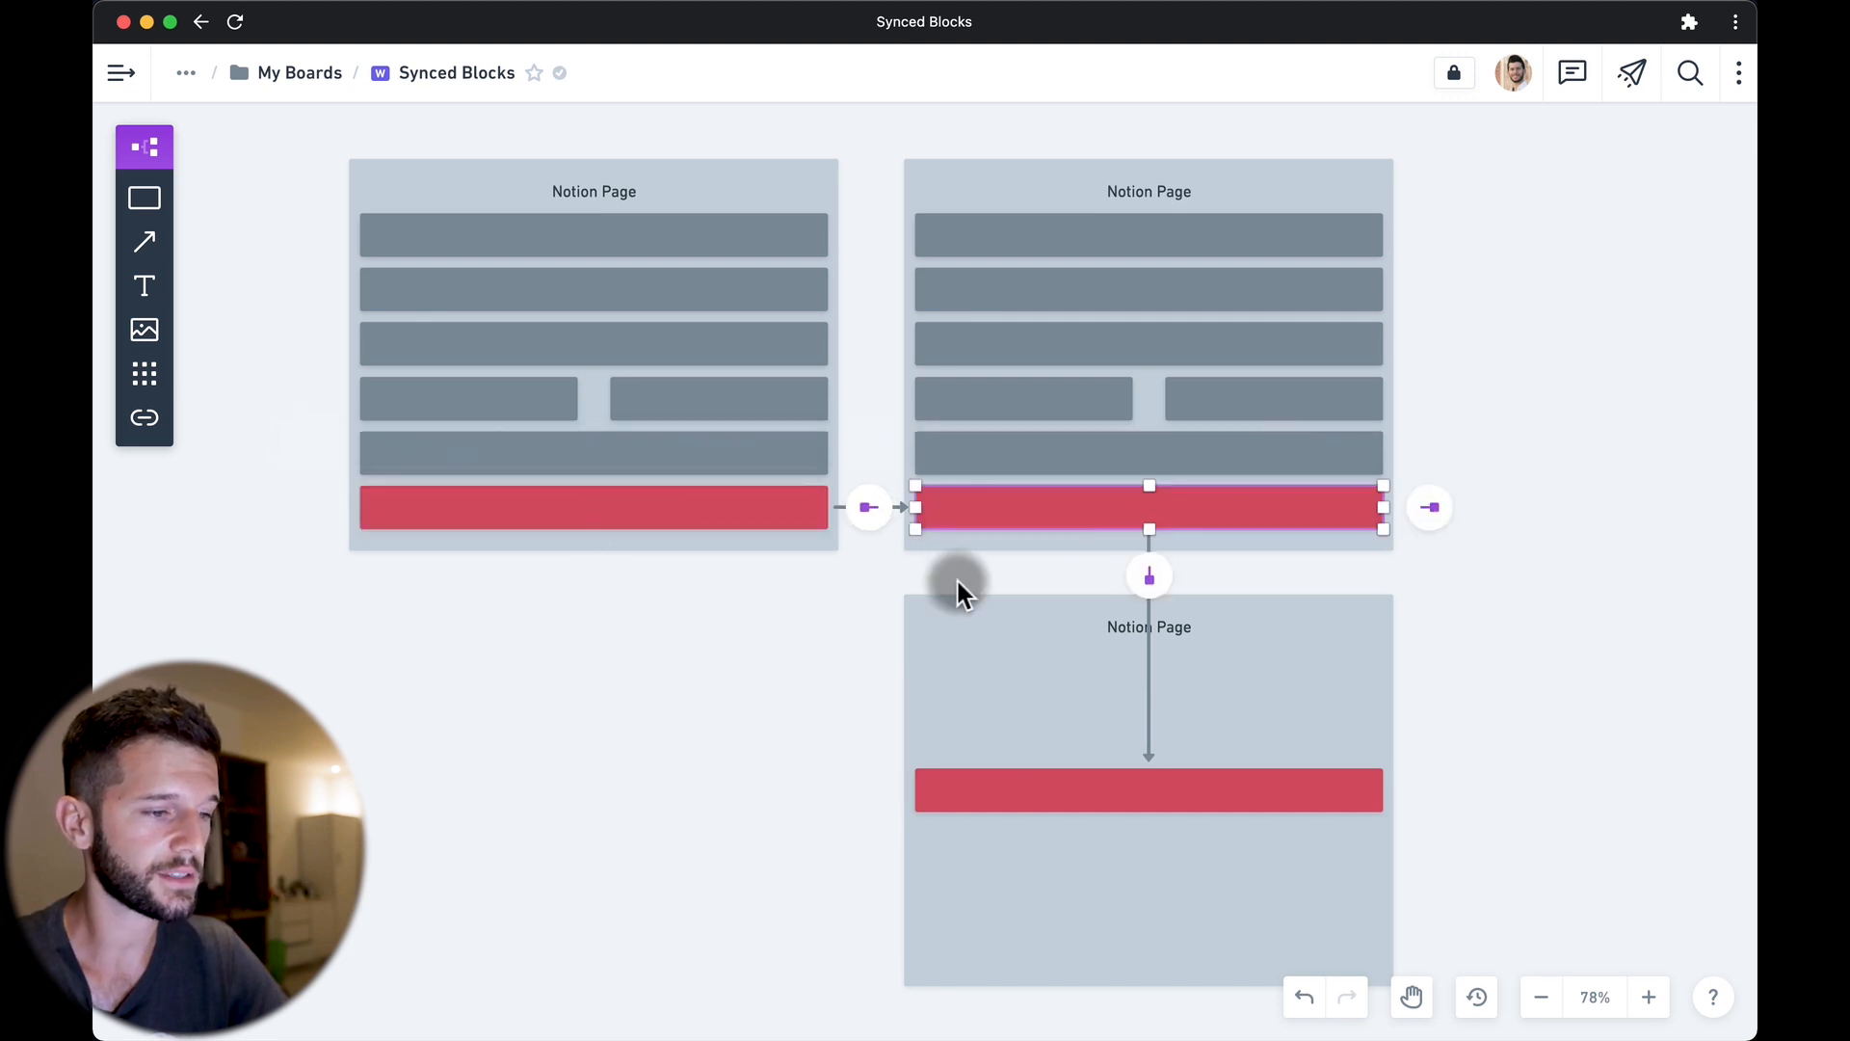
click(1021, 790)
click(1020, 517)
click(771, 512)
click(985, 518)
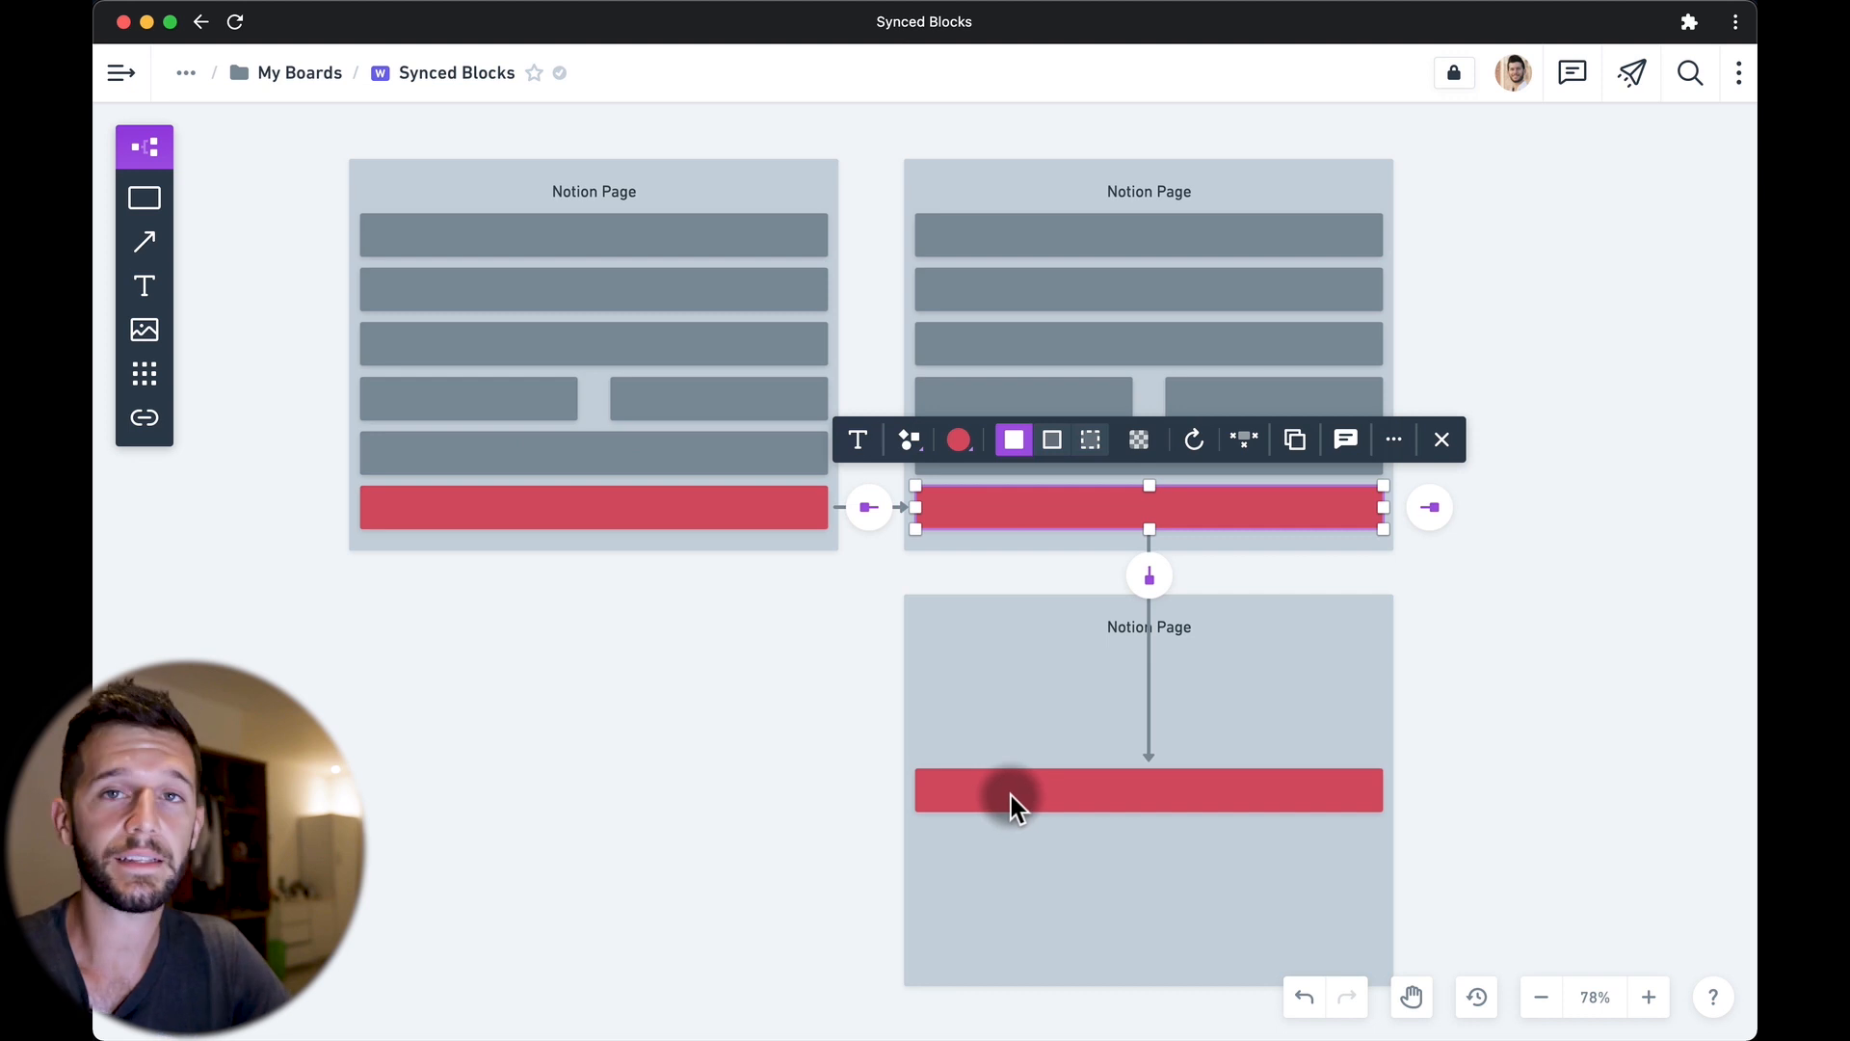
click(990, 795)
click(983, 505)
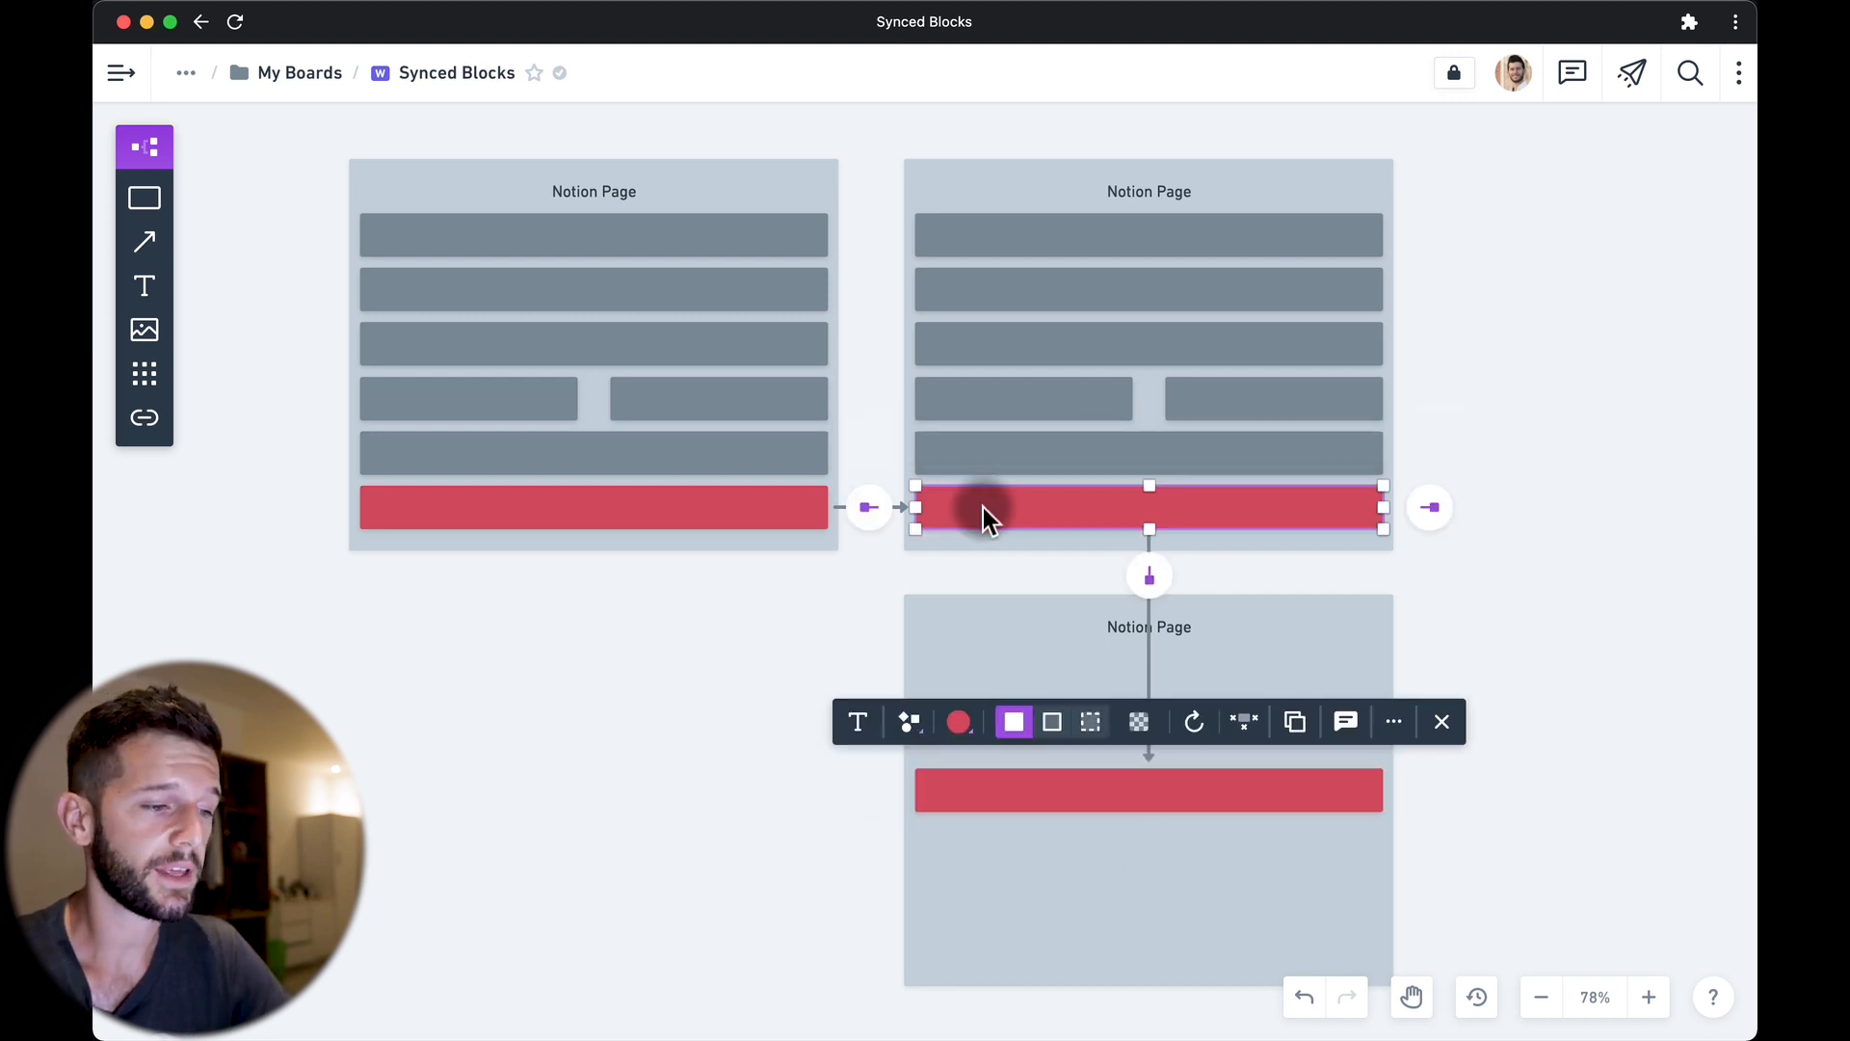
click(734, 510)
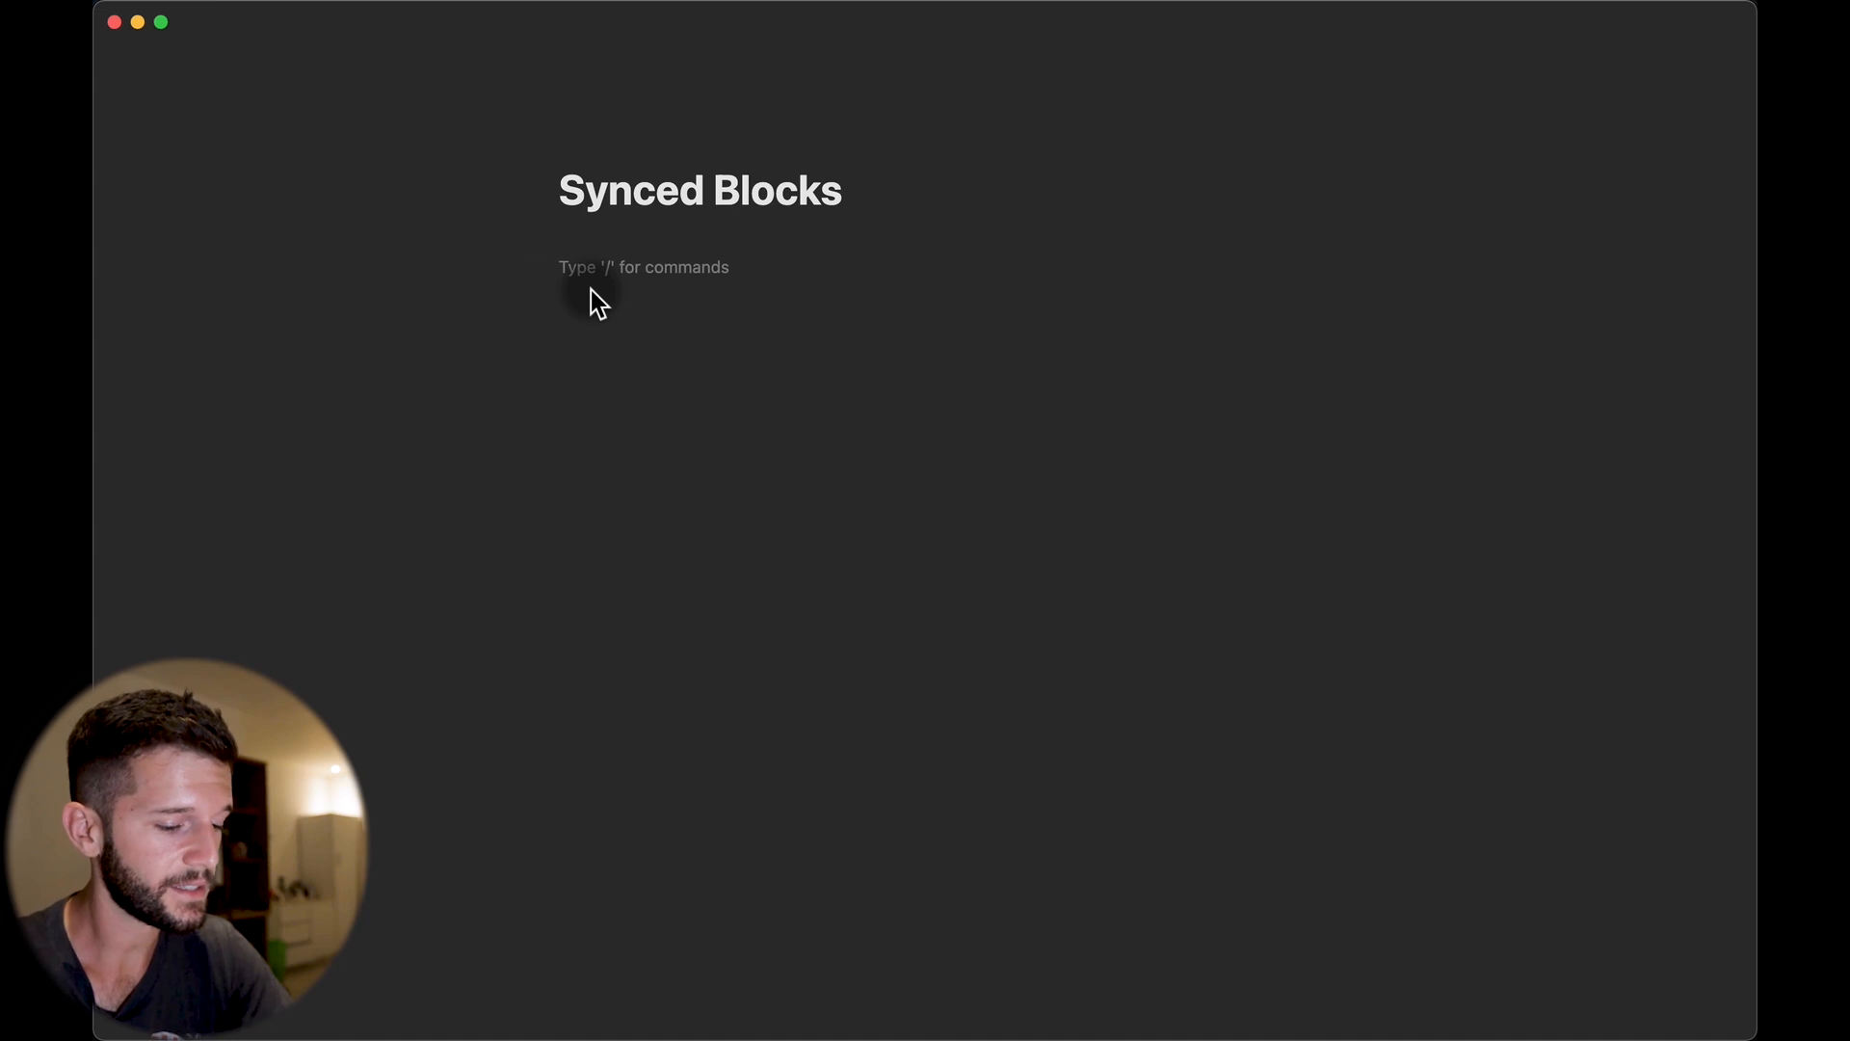
Insert a synced block with /sync, fill it with 'New synced block' and copy it.
text(/syn)
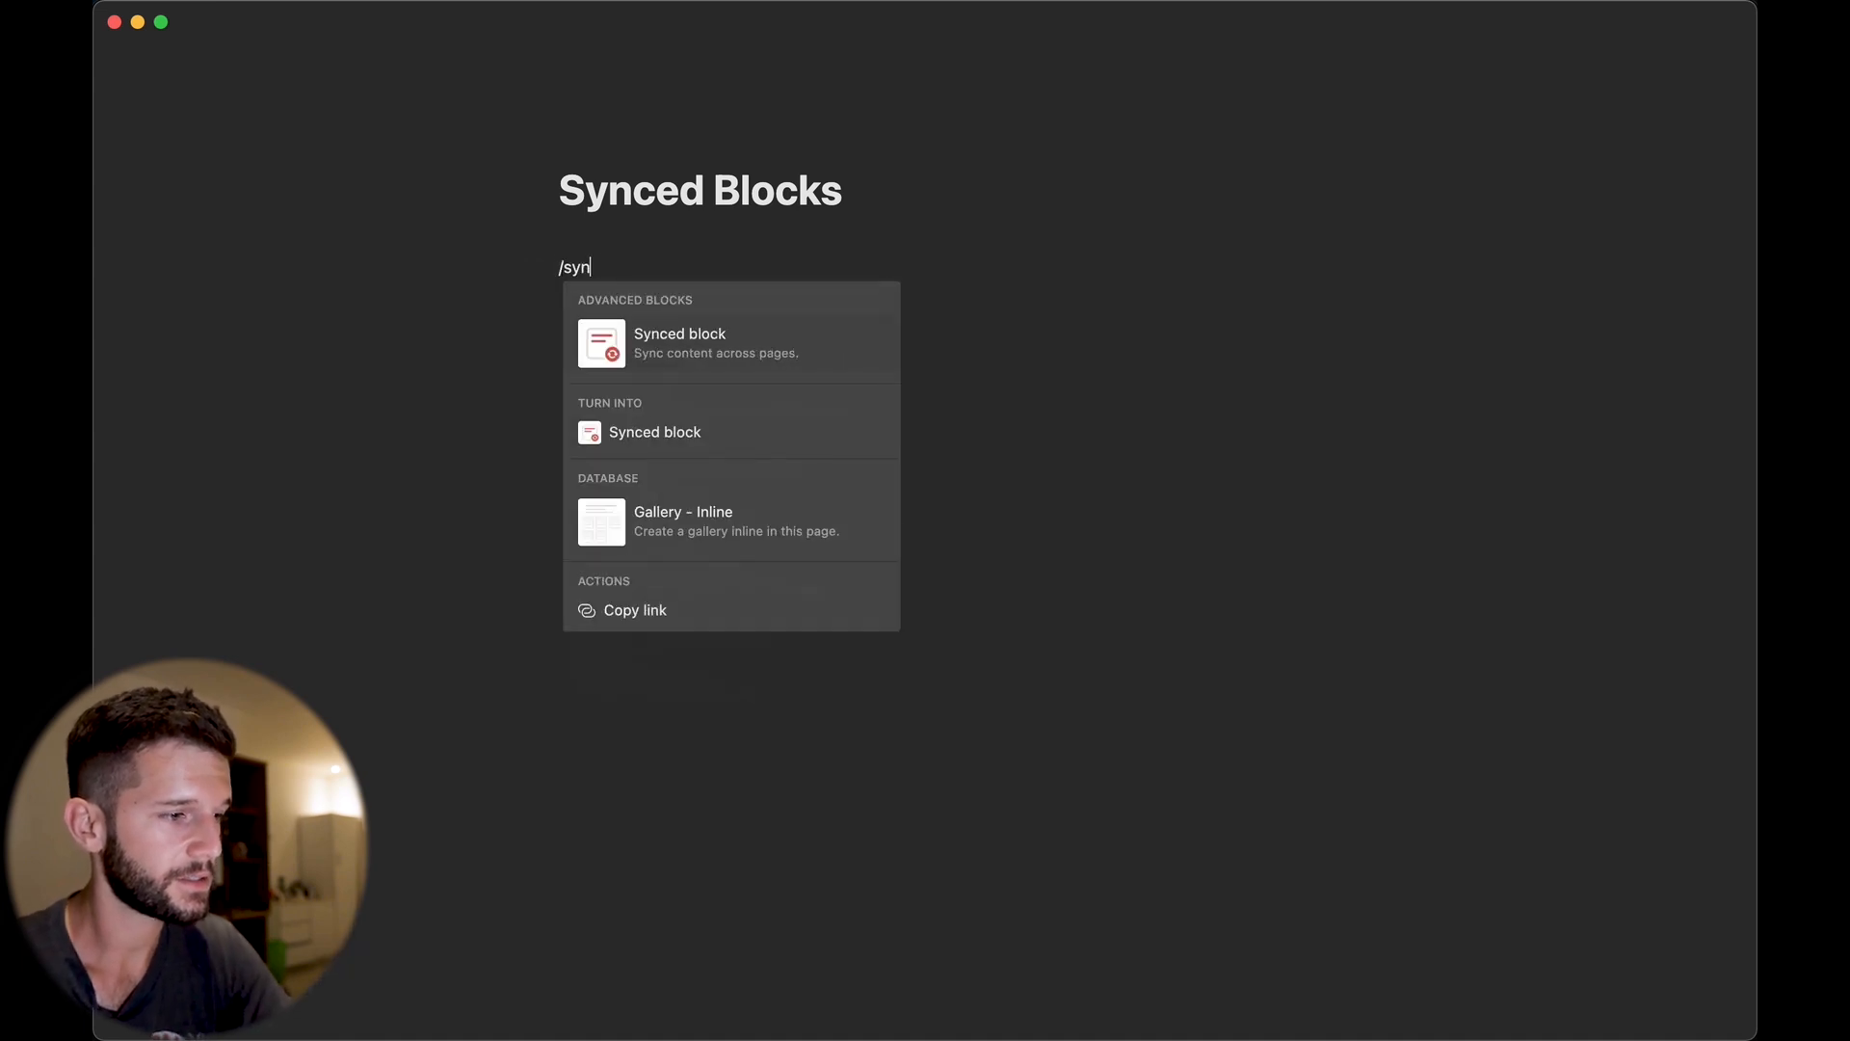
text(c)
key(Return)
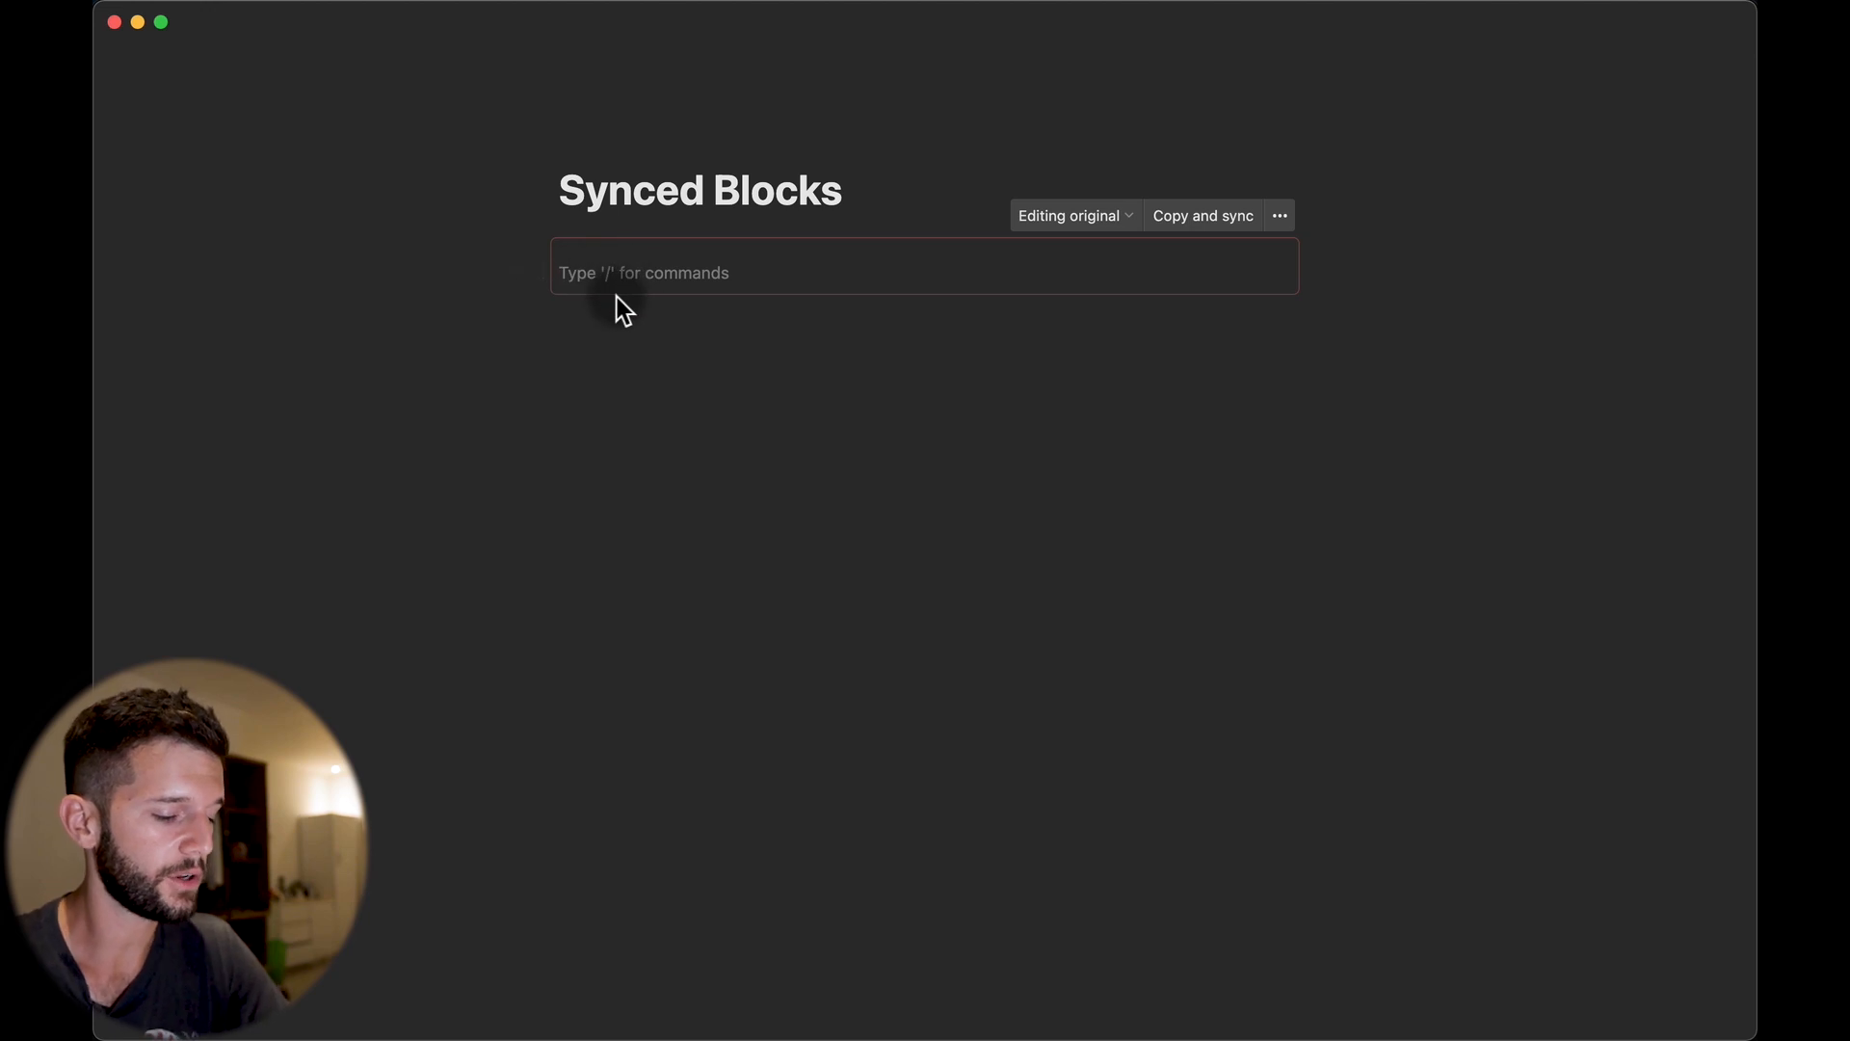
text(New synced block)
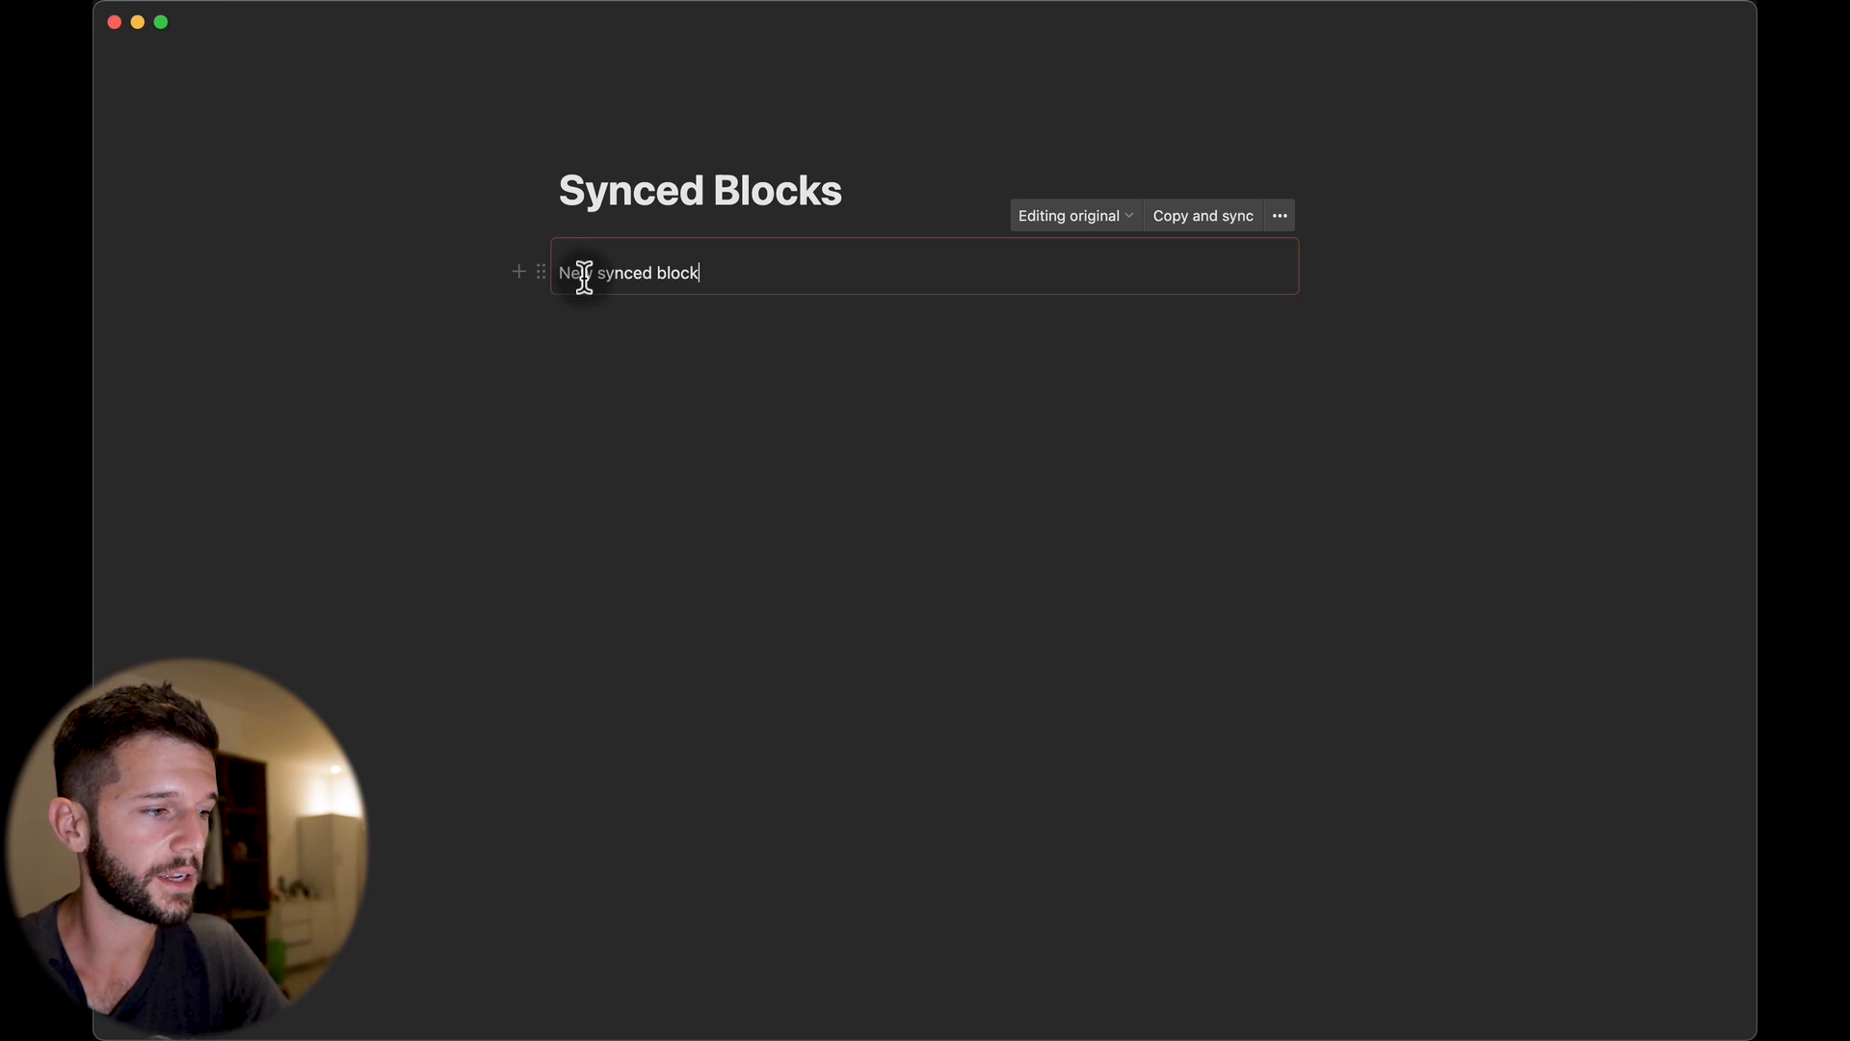
click(1191, 223)
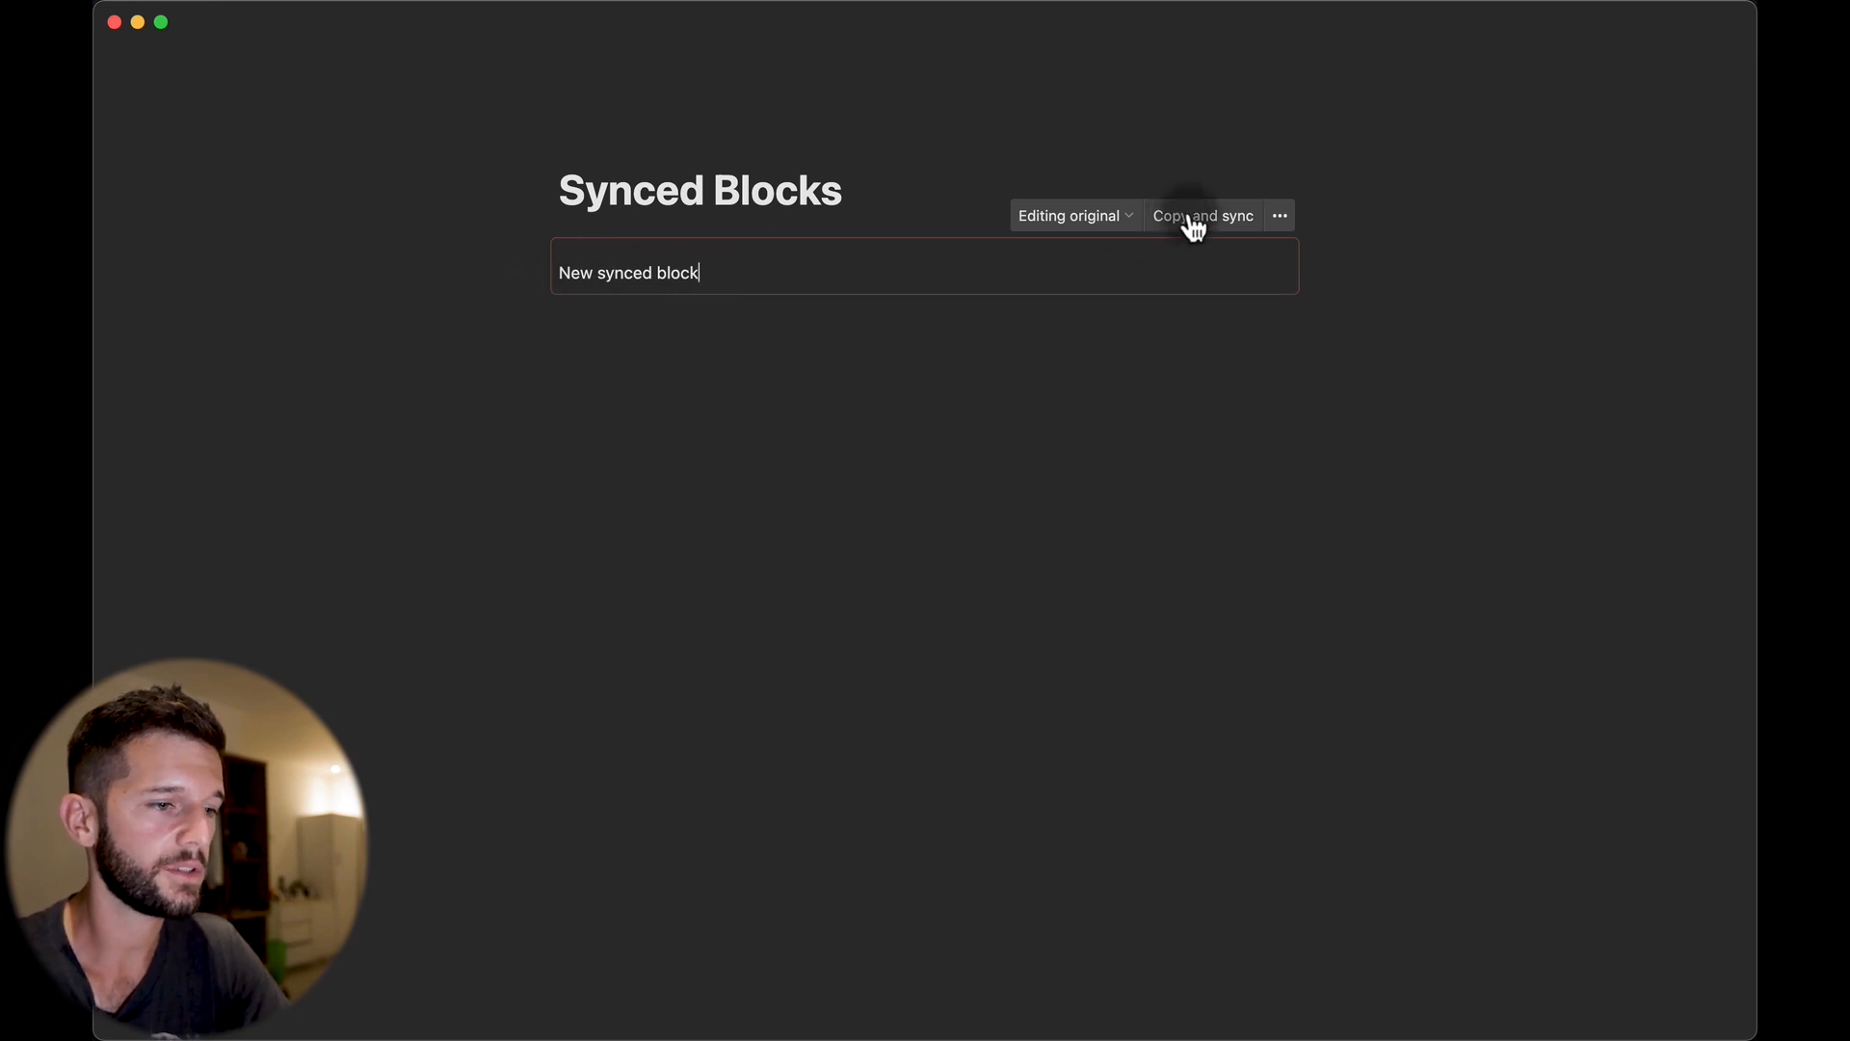
Paste a synced copy below the original and extend its text with 'and all…'.
click(616, 364)
key(super+v)
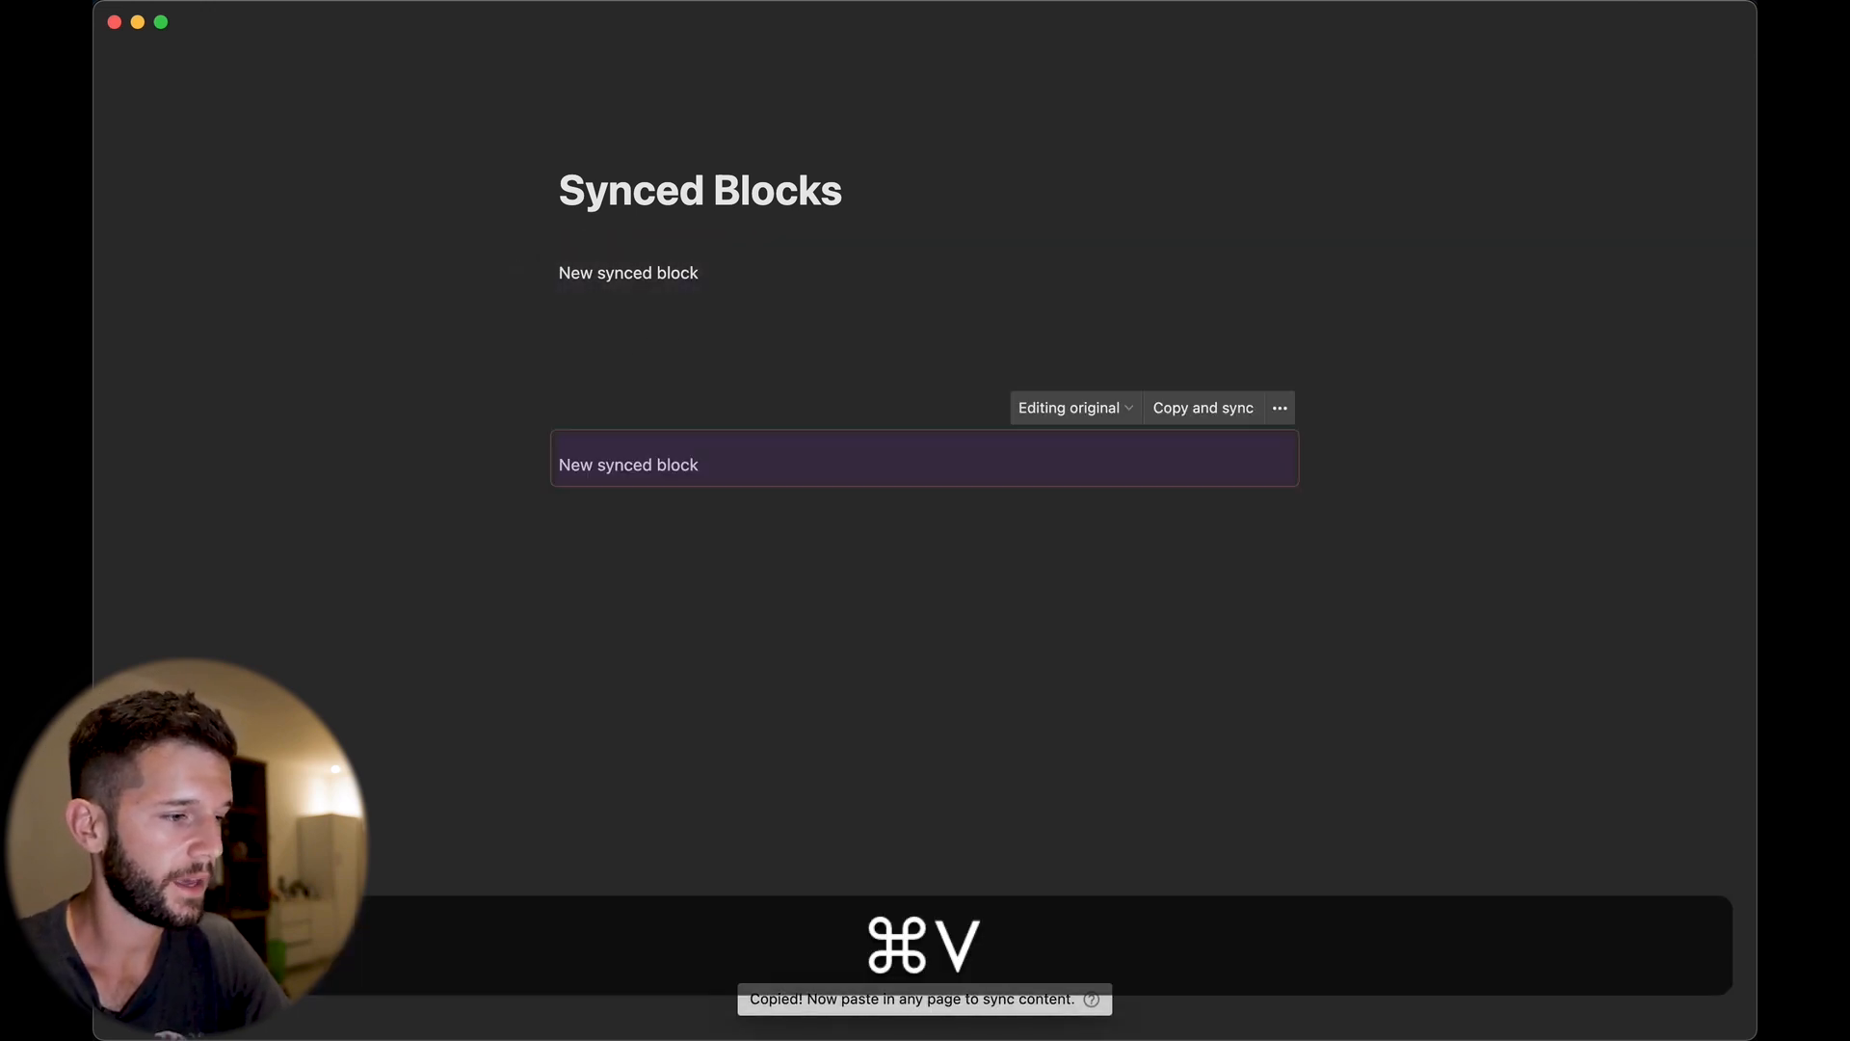
text(a)
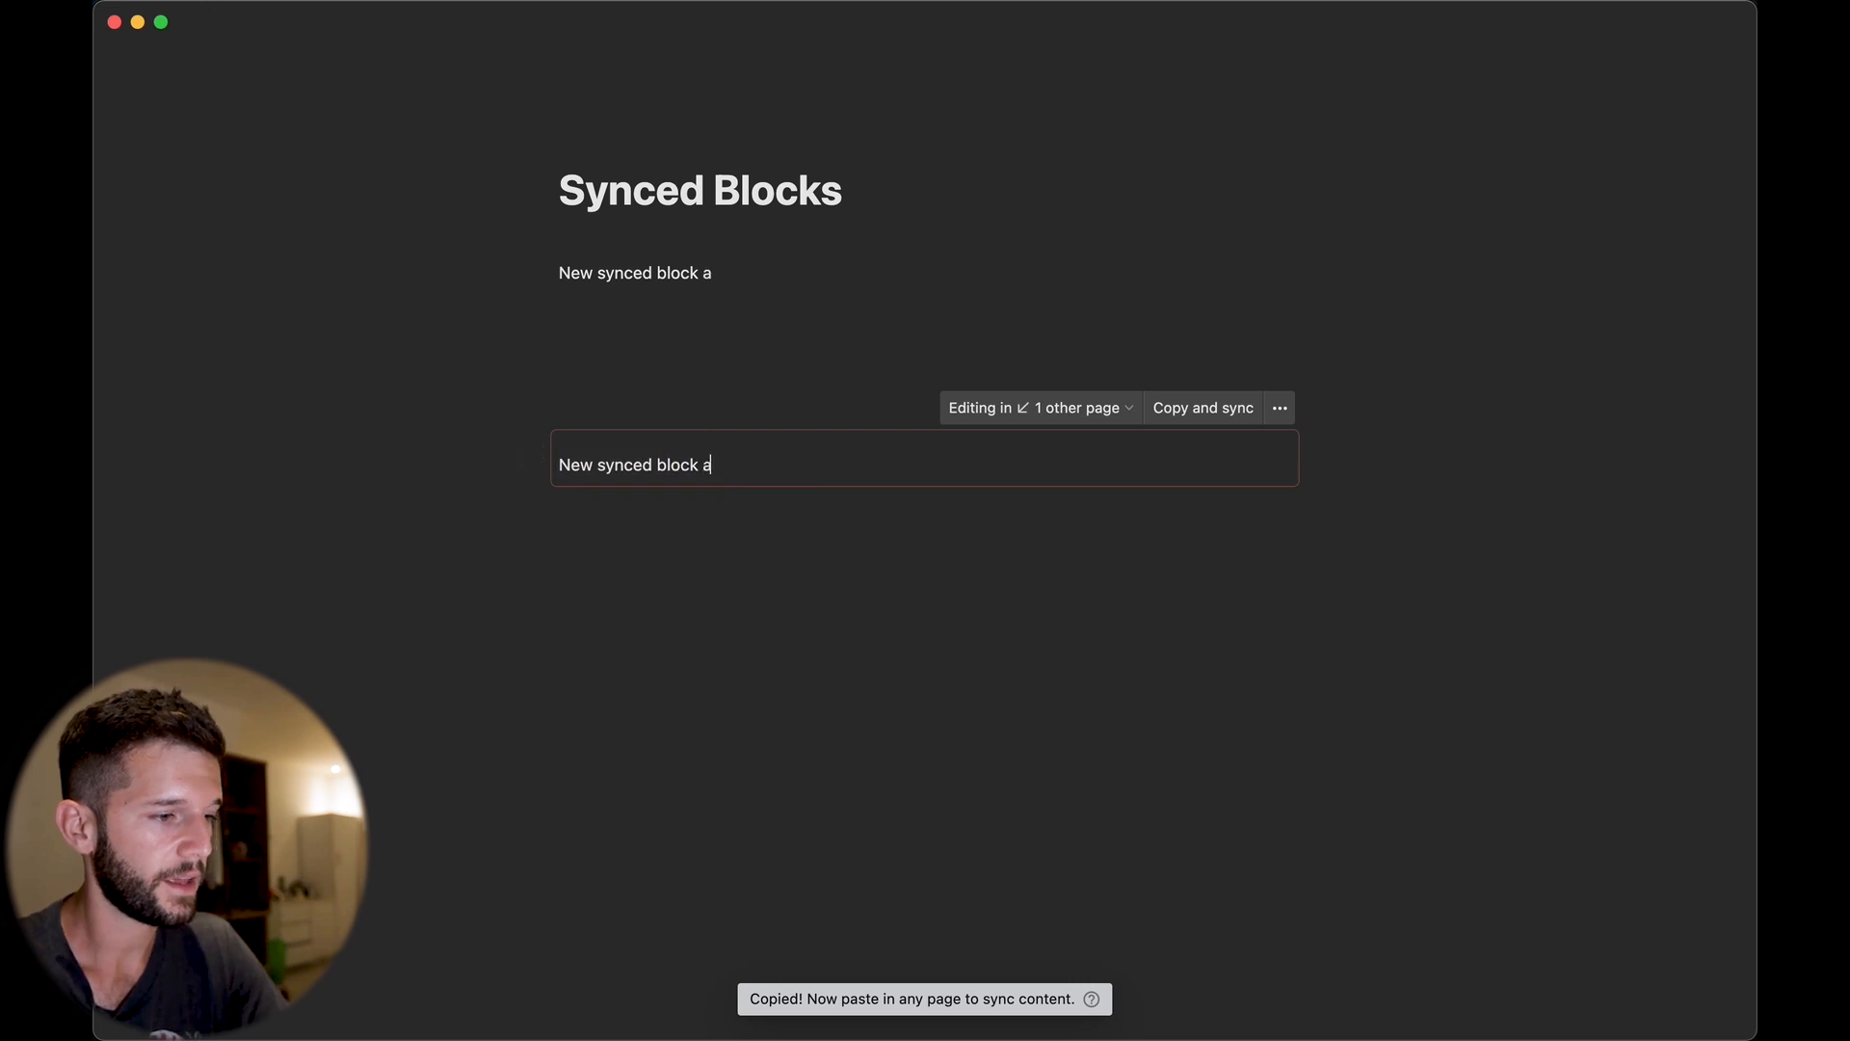
text(nd all the changes are going to be synced.)
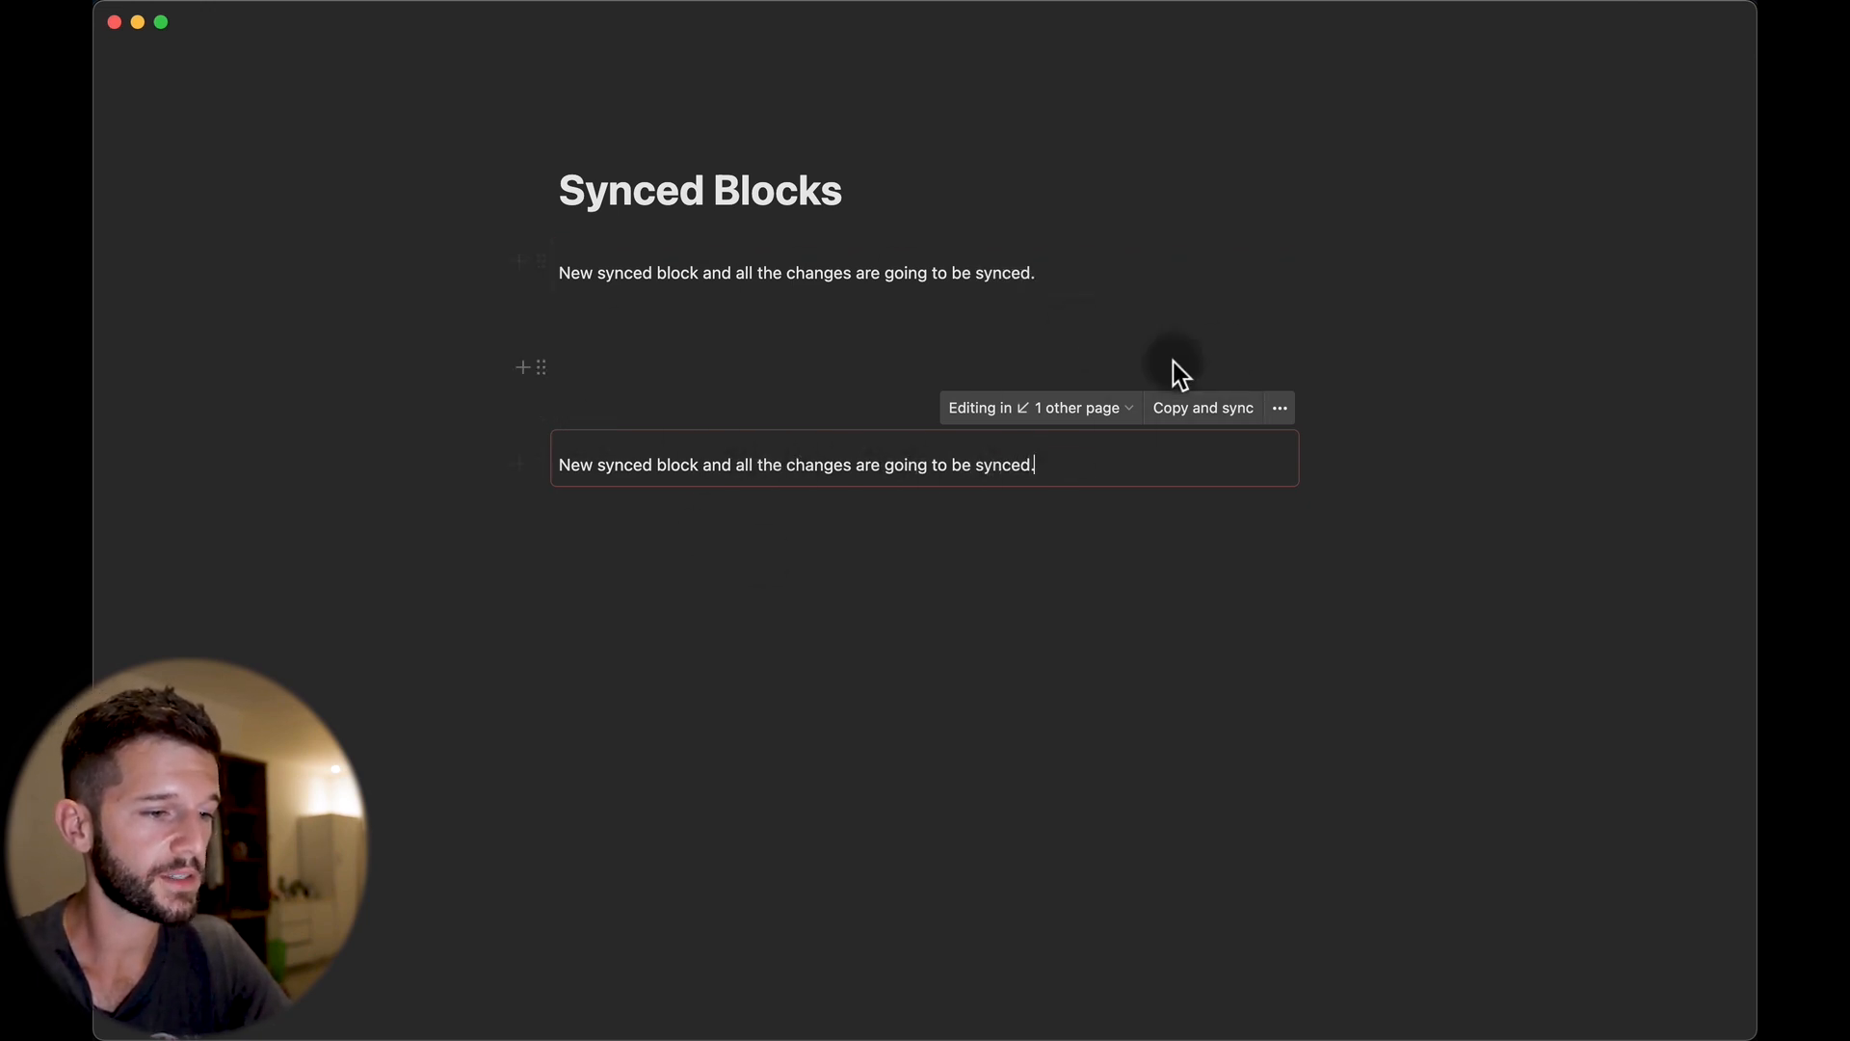
Unsync the lower copy and add 'Nothing gets synced.' at its end.
click(1282, 411)
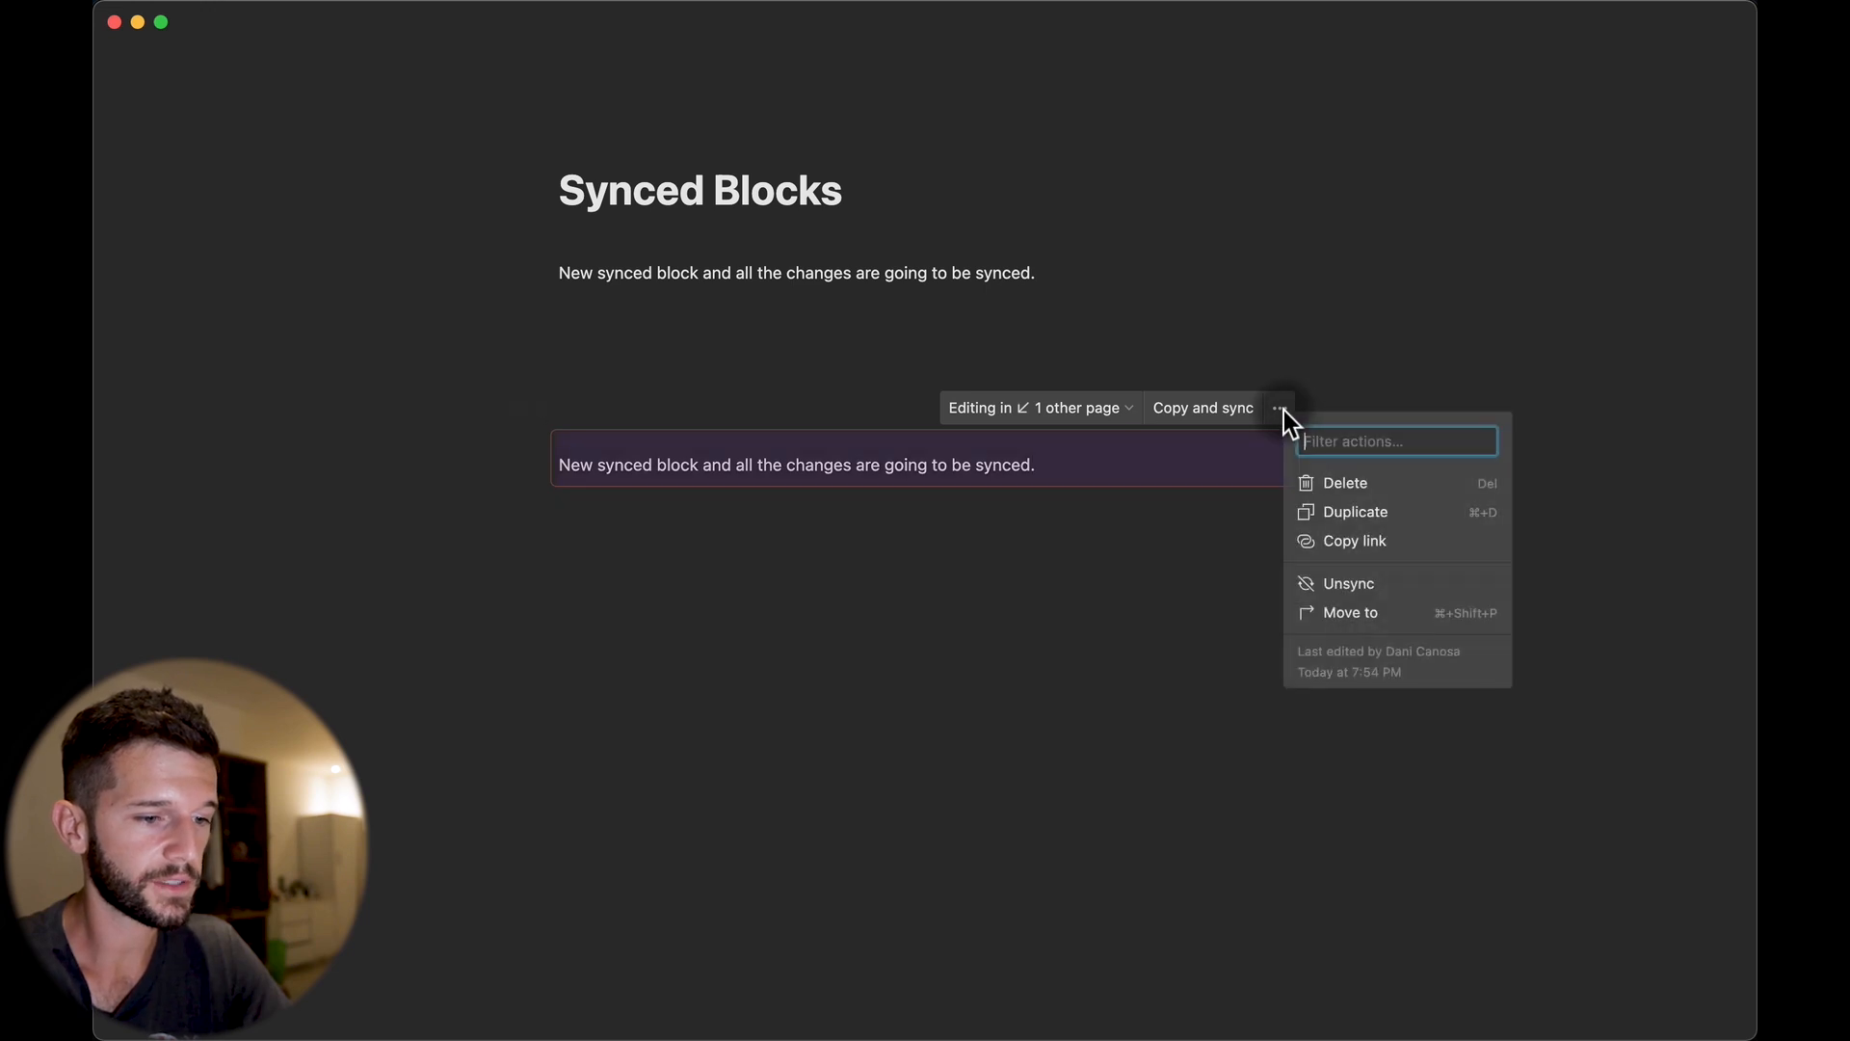
click(1368, 585)
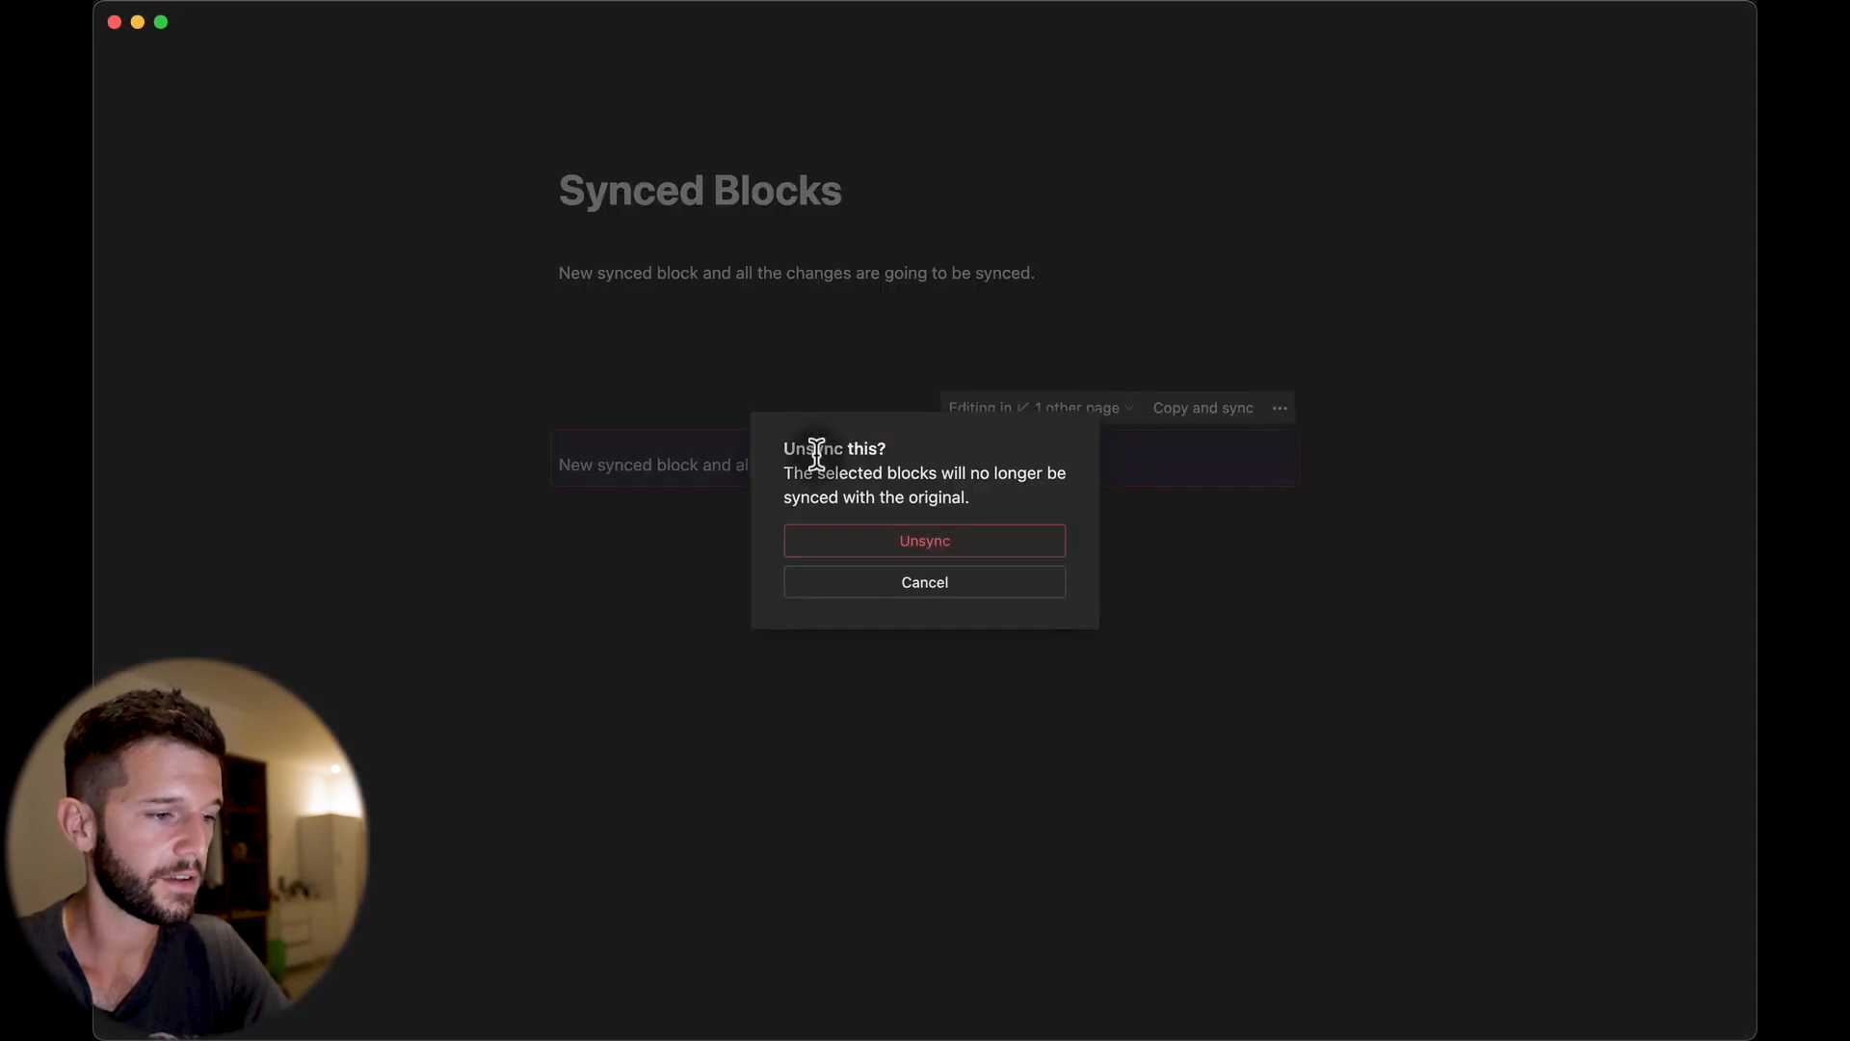
click(910, 546)
click(1037, 462)
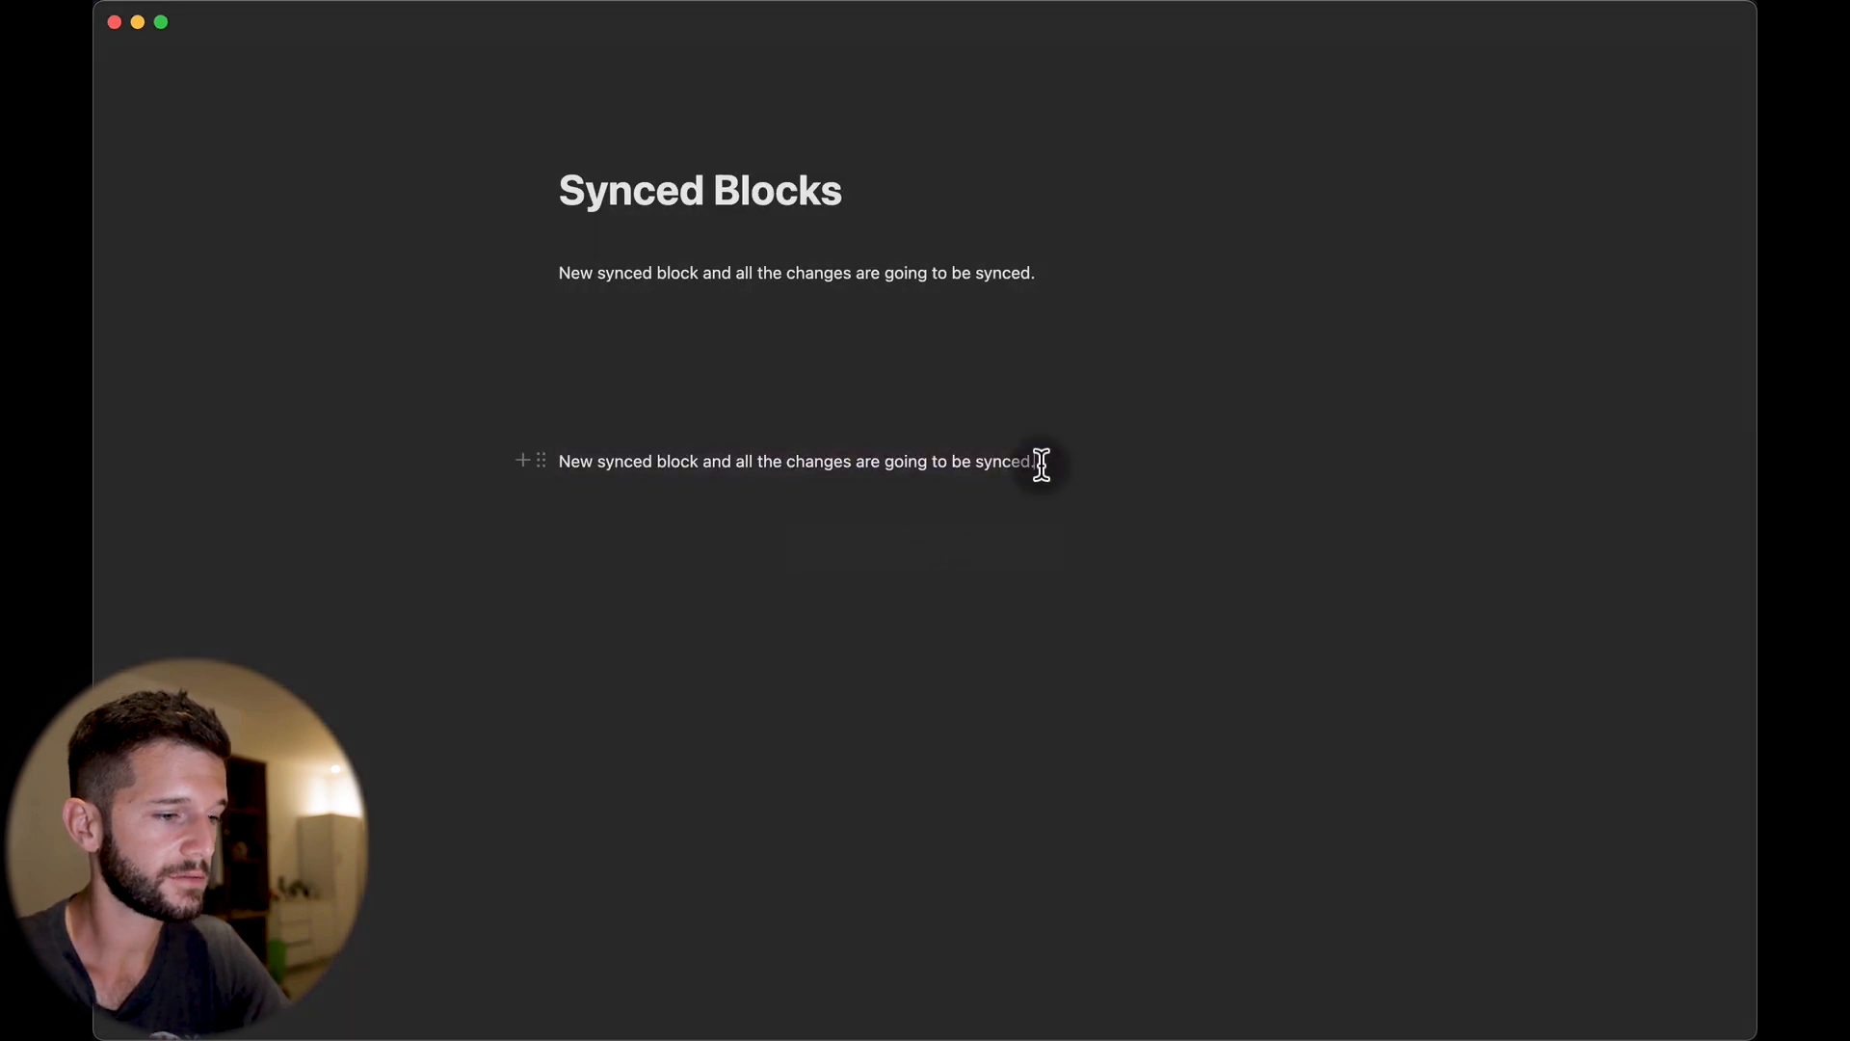
text(Nothing gets synced.)
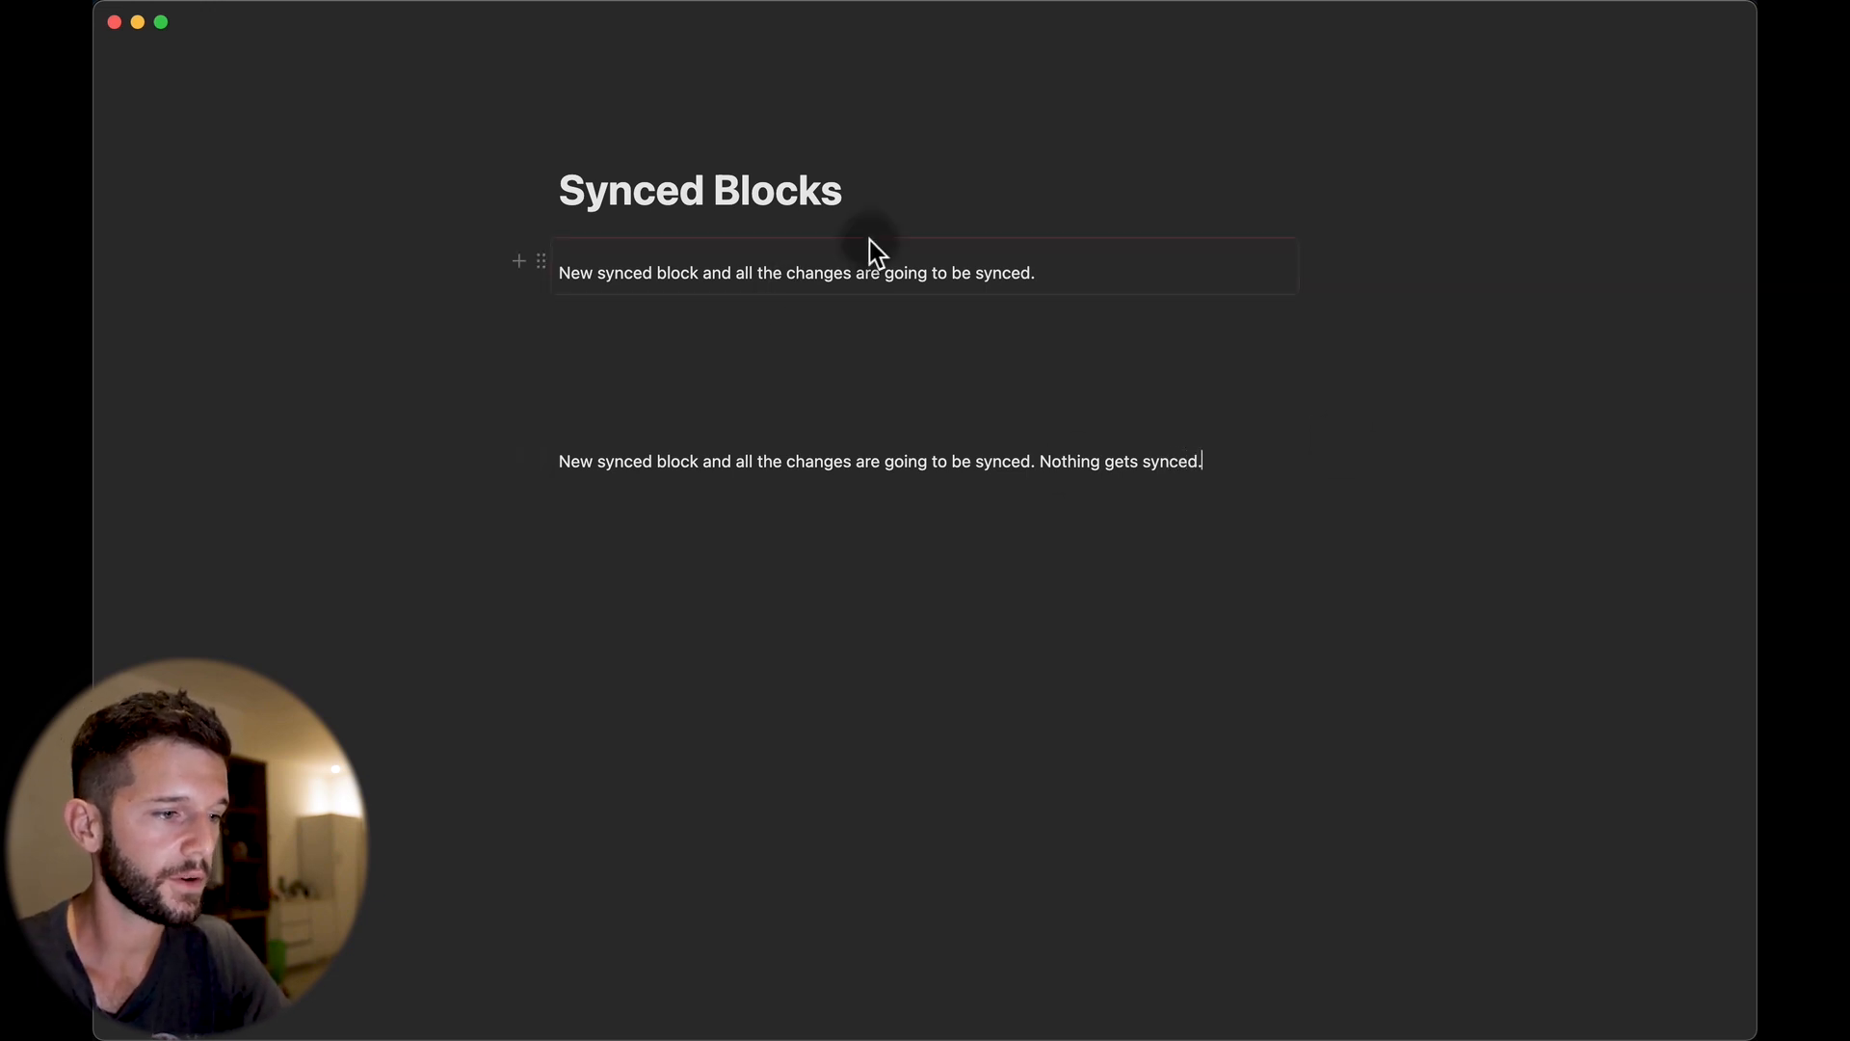
Move the unsynced paragraph into the original synced block and start a new line with /.
click(1045, 272)
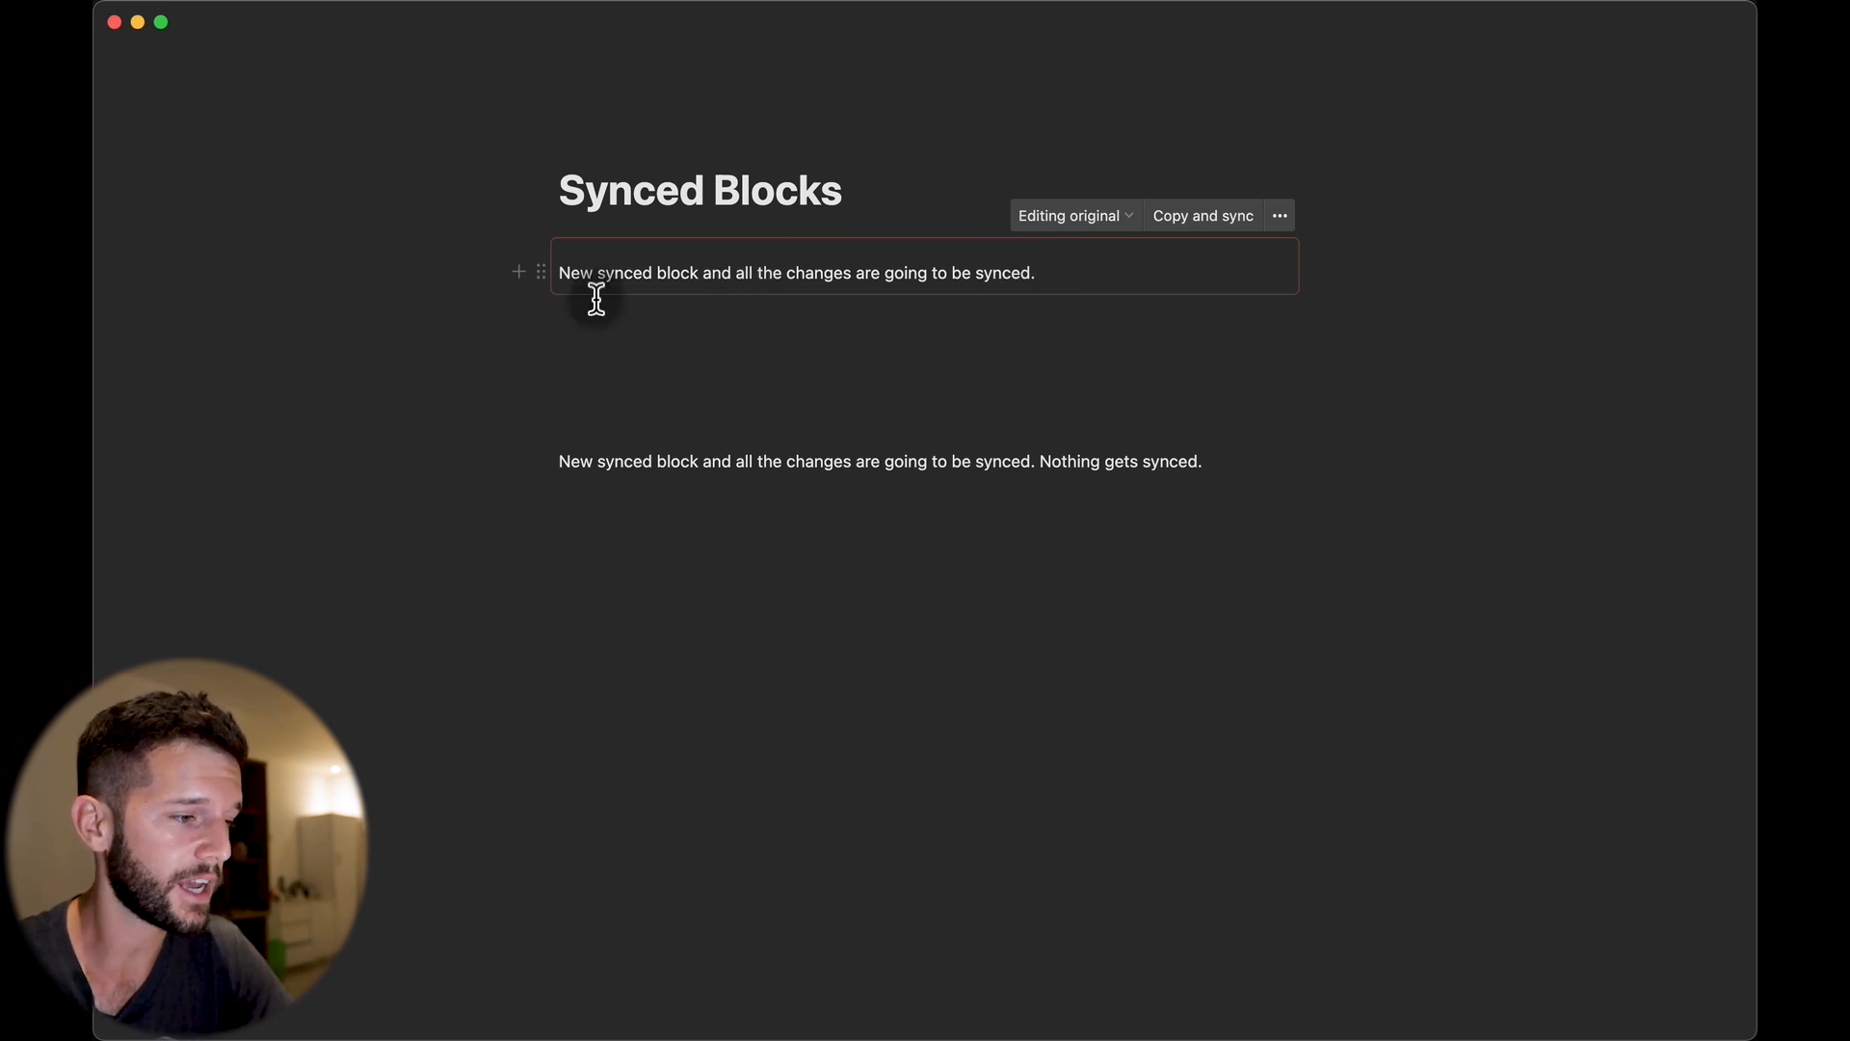
drag(538, 460, 590, 277)
click(1223, 318)
key(Return)
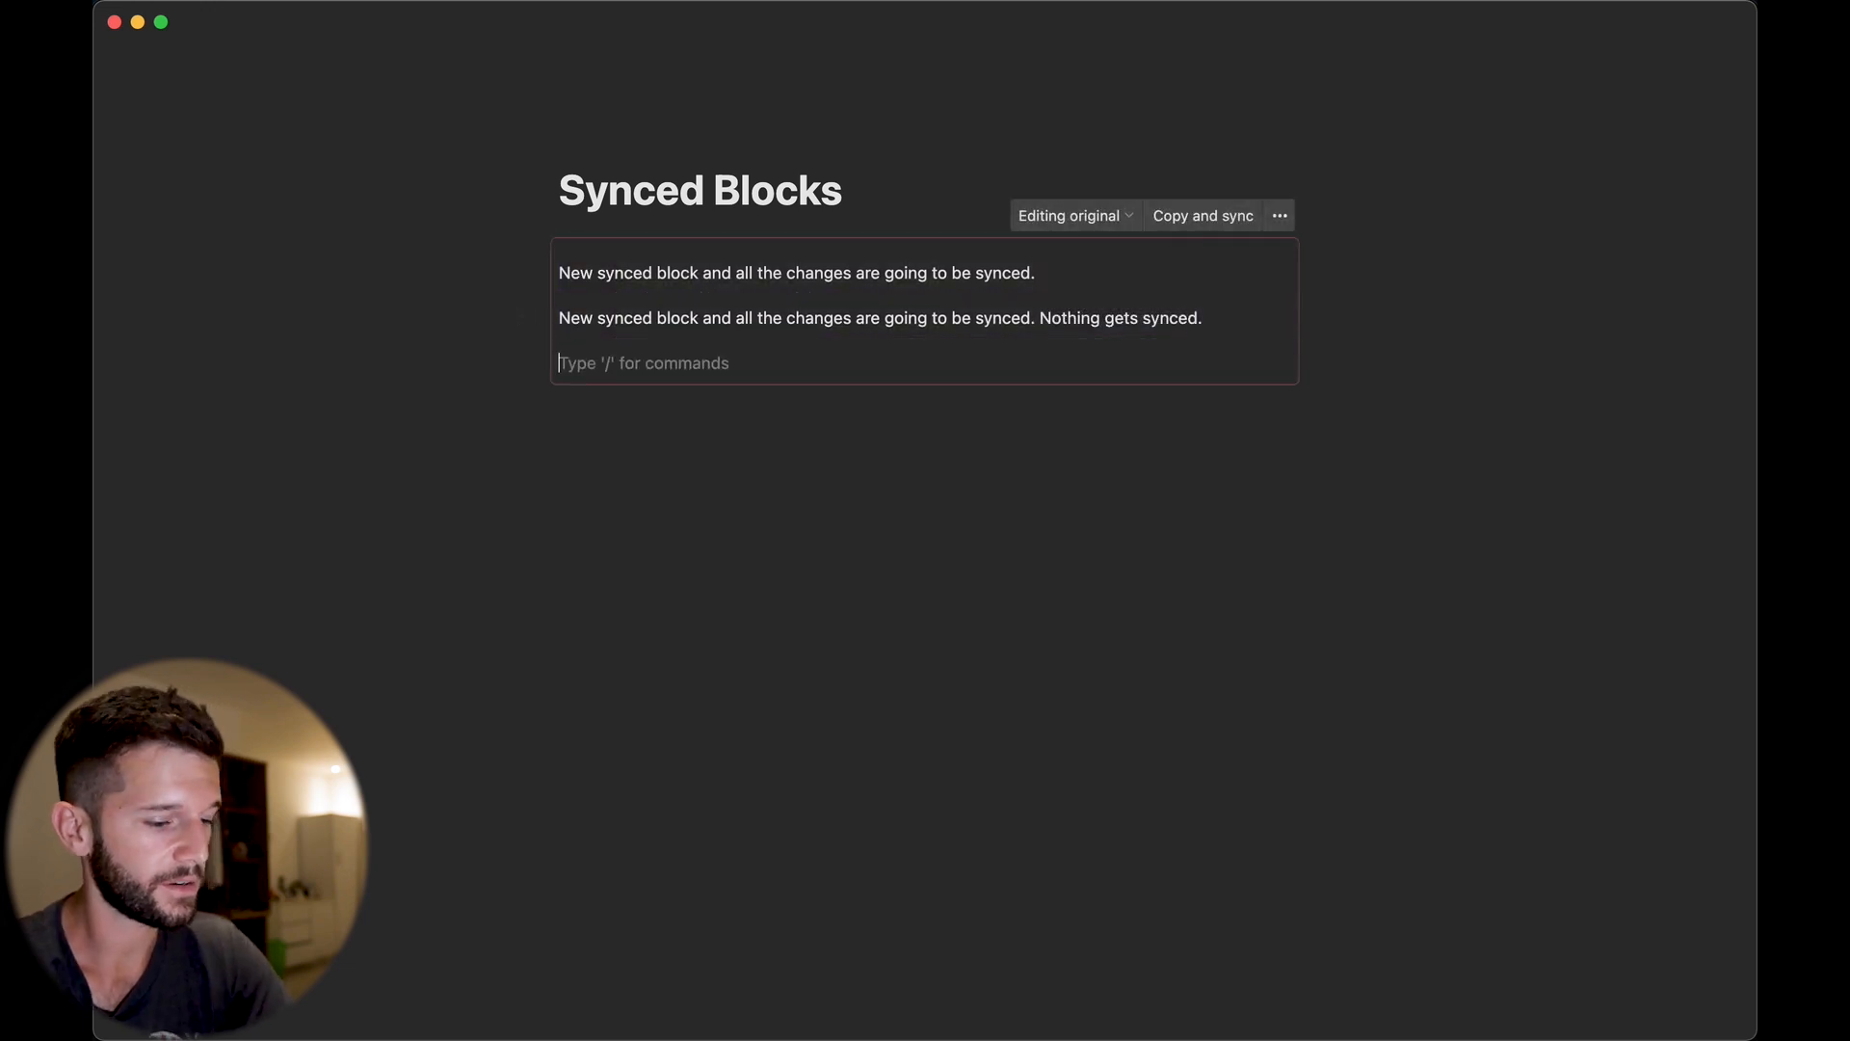
text(/)
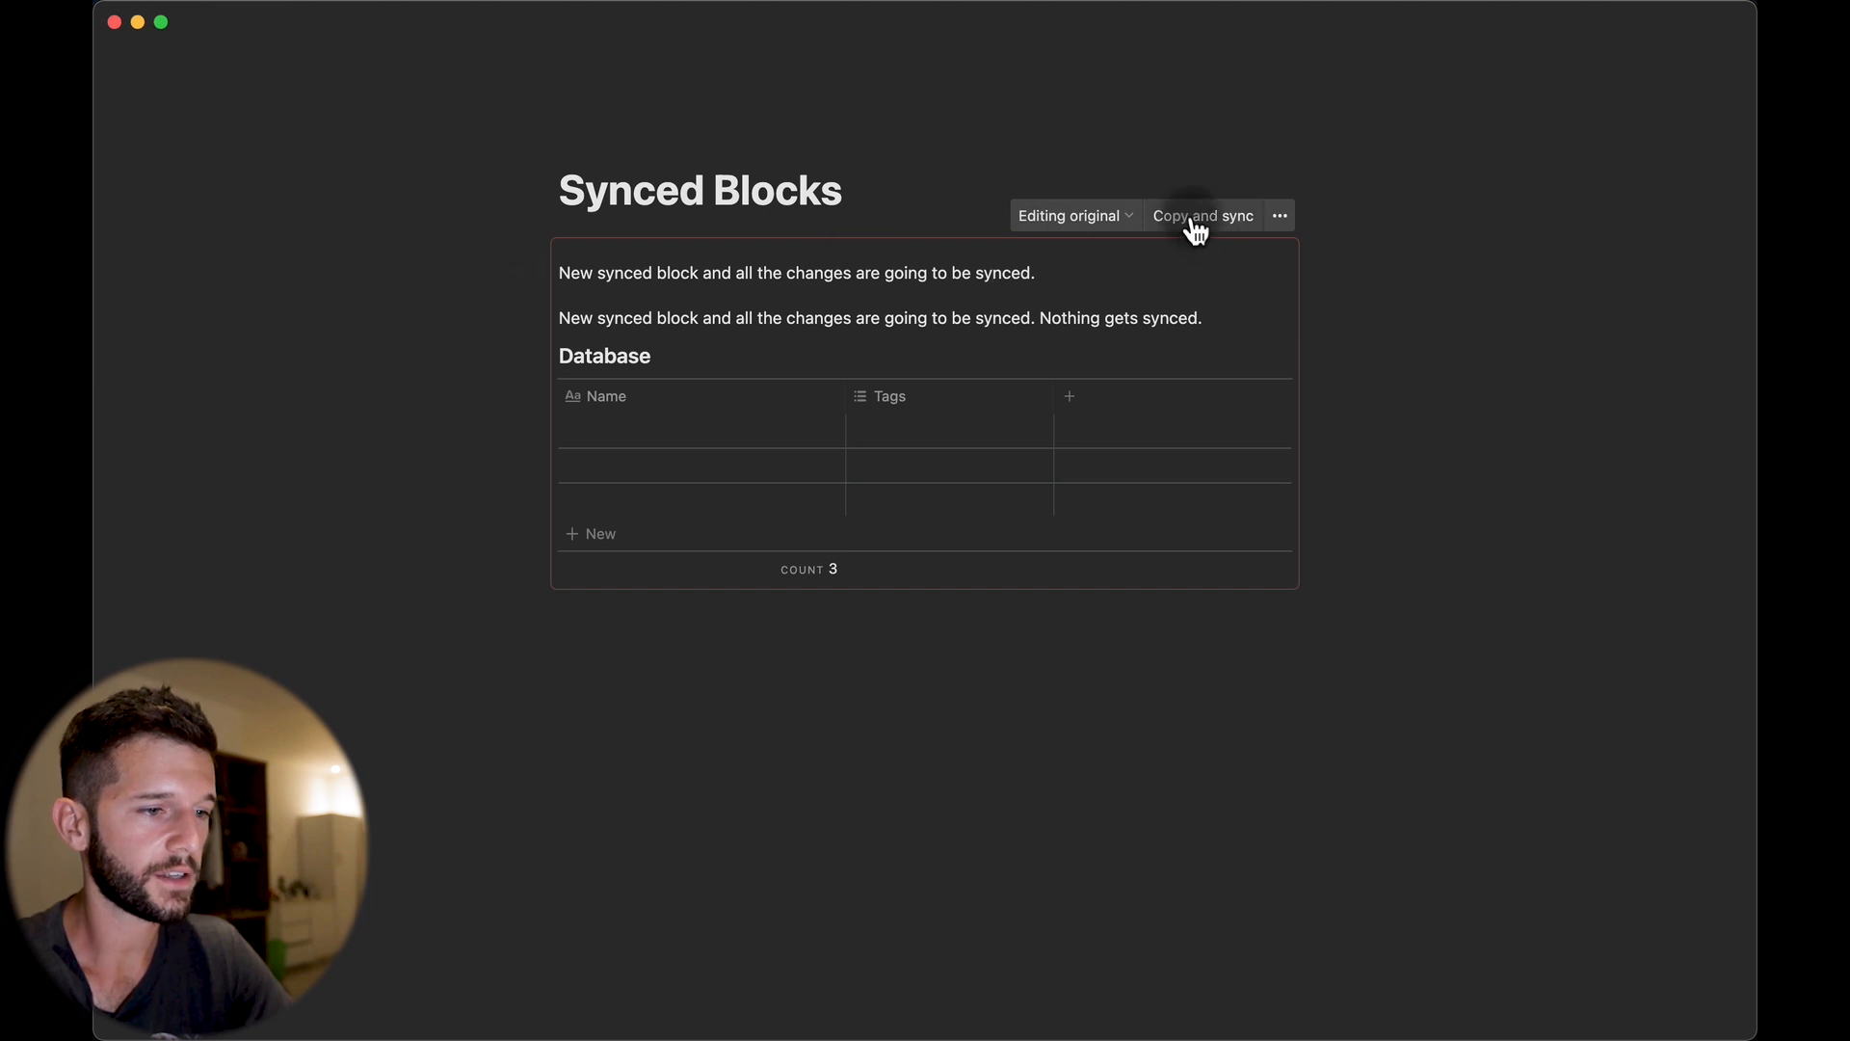
Paste a synced copy of the expanded block below the original.
click(1195, 218)
click(598, 622)
key(super+v)
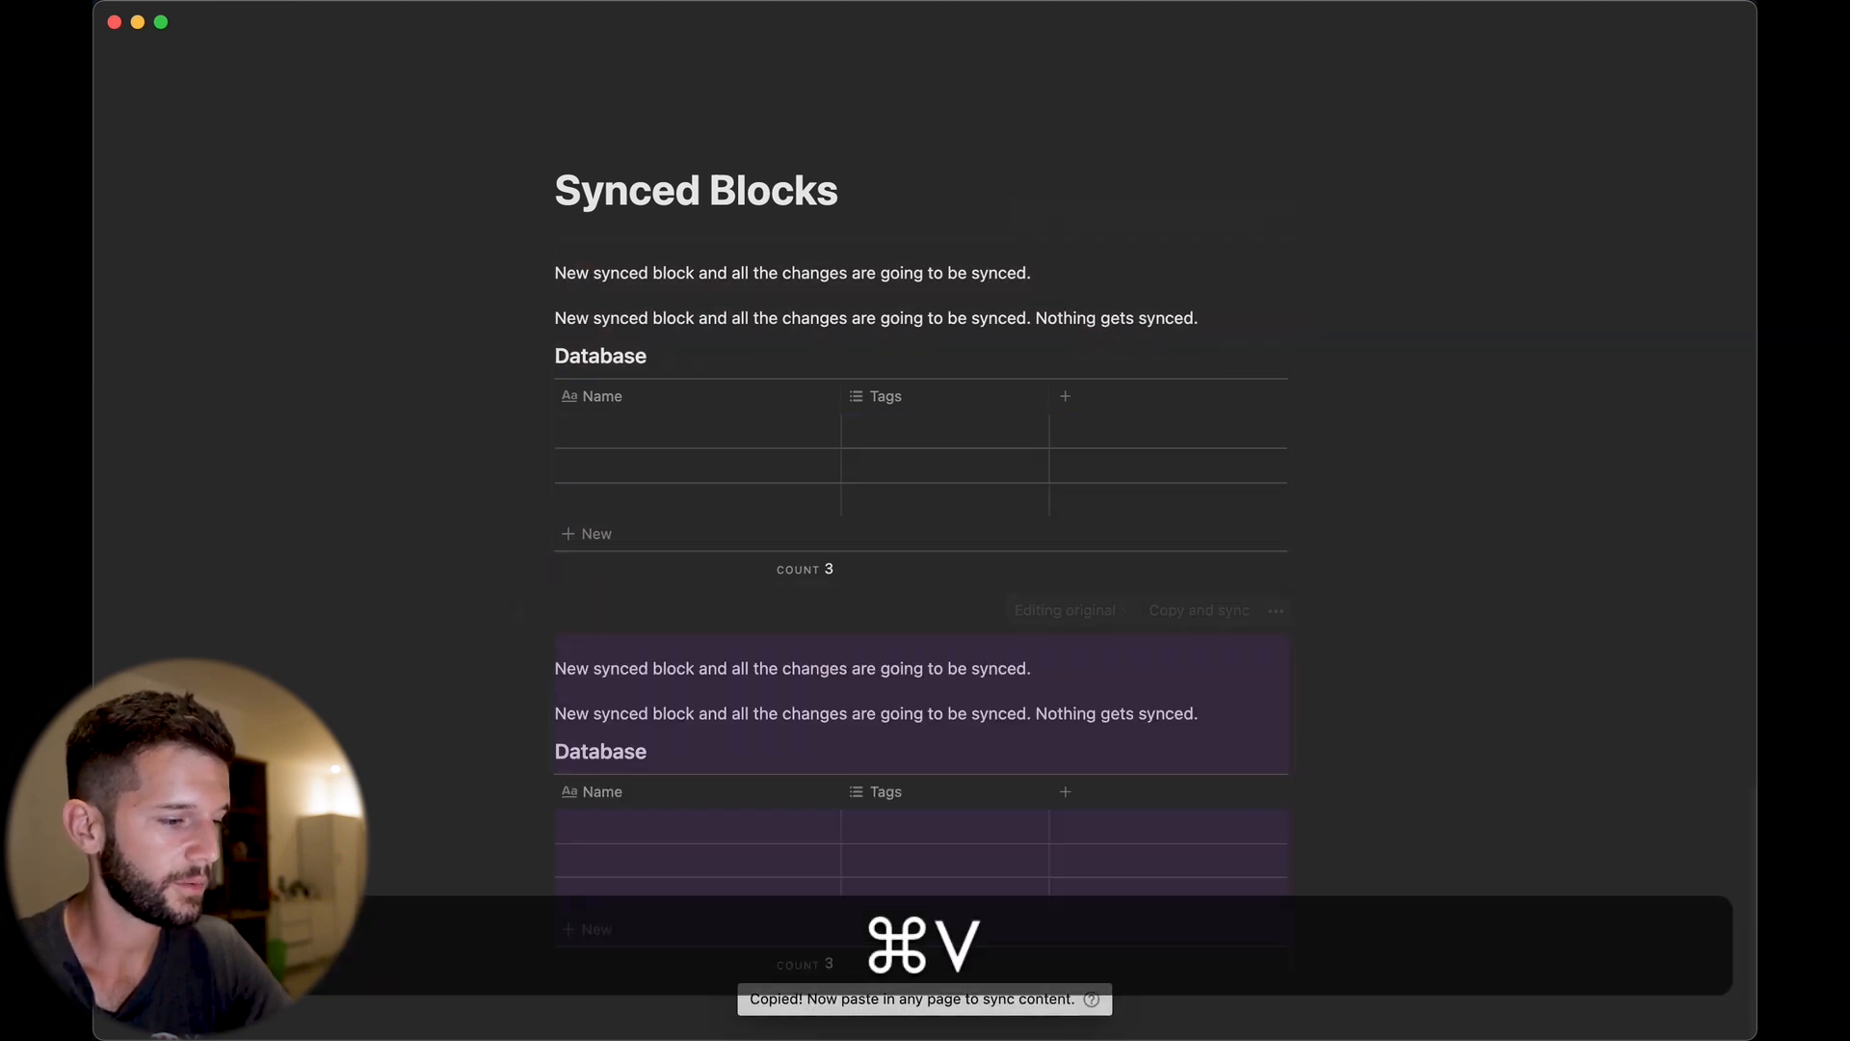
Rename the Tags column to 'Change 1'.
click(694, 713)
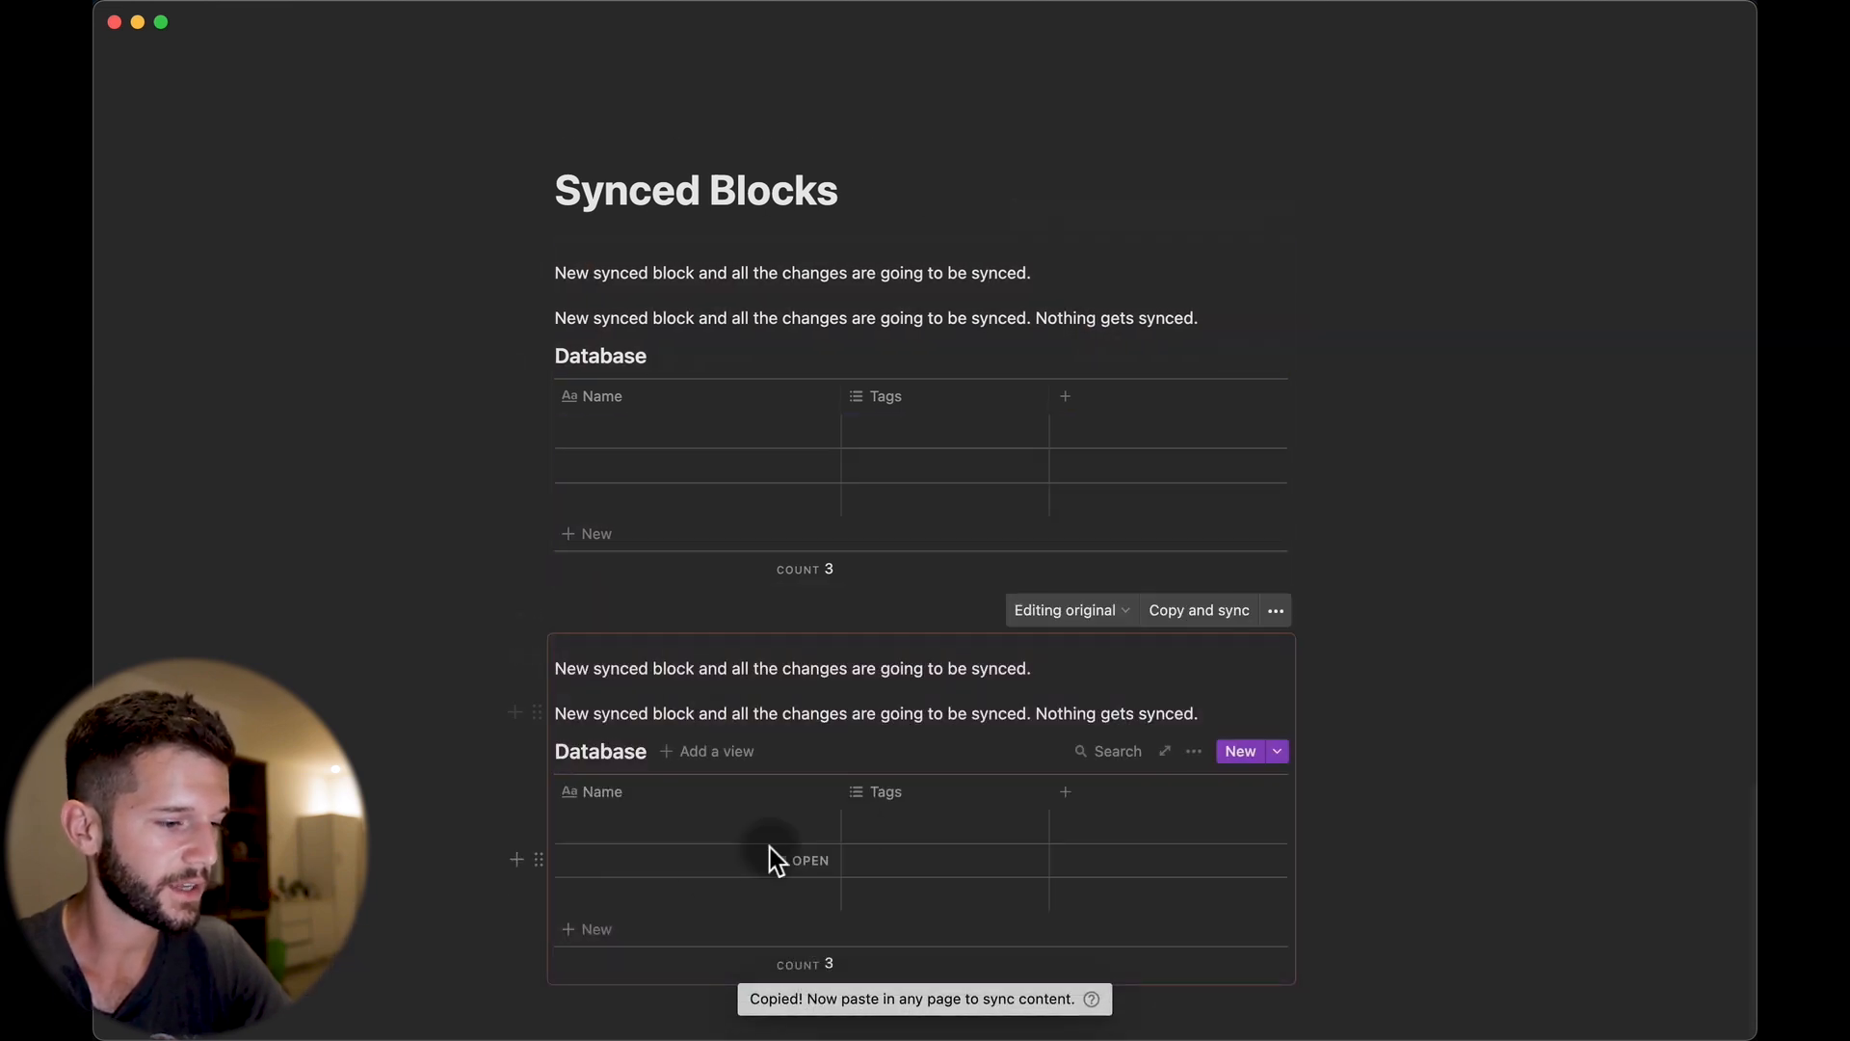
click(883, 800)
text(C)
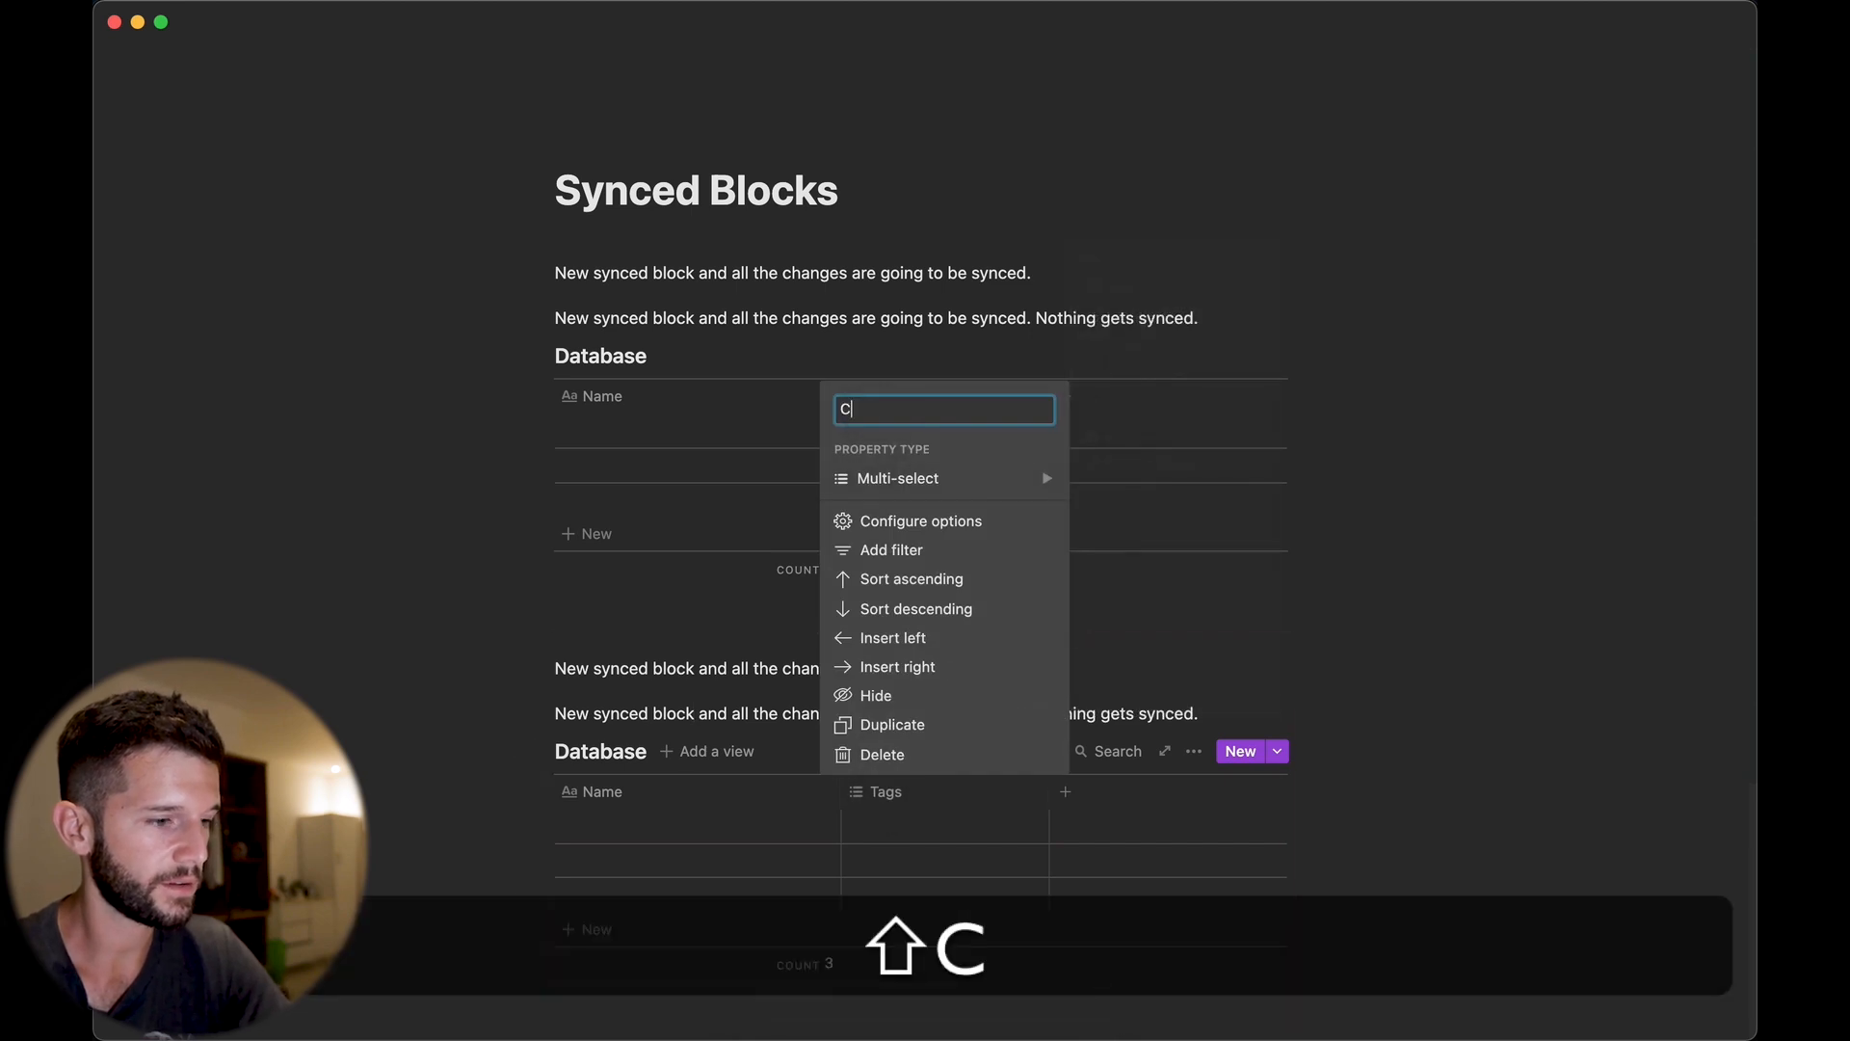
text(hange 1)
key(Return)
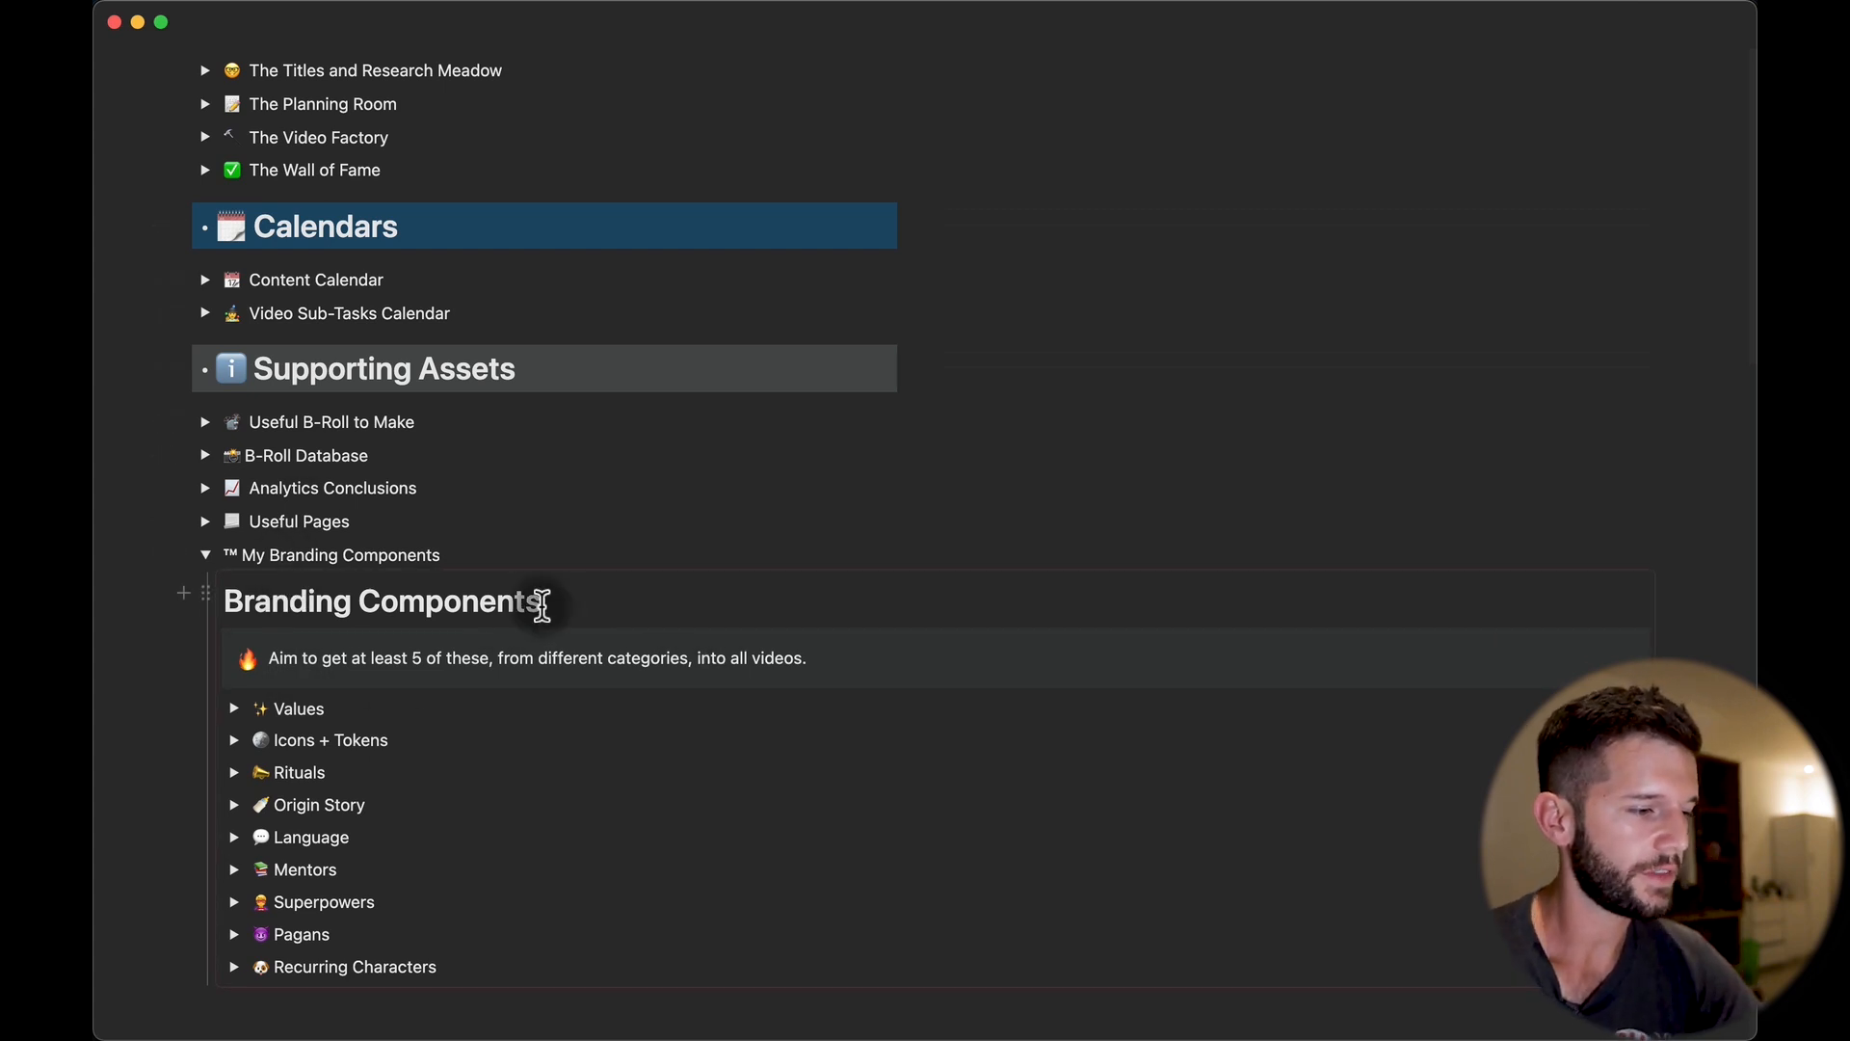
Toggle the Values section of the Branding Components synced block, then copy it with Copy and sync.
click(541, 605)
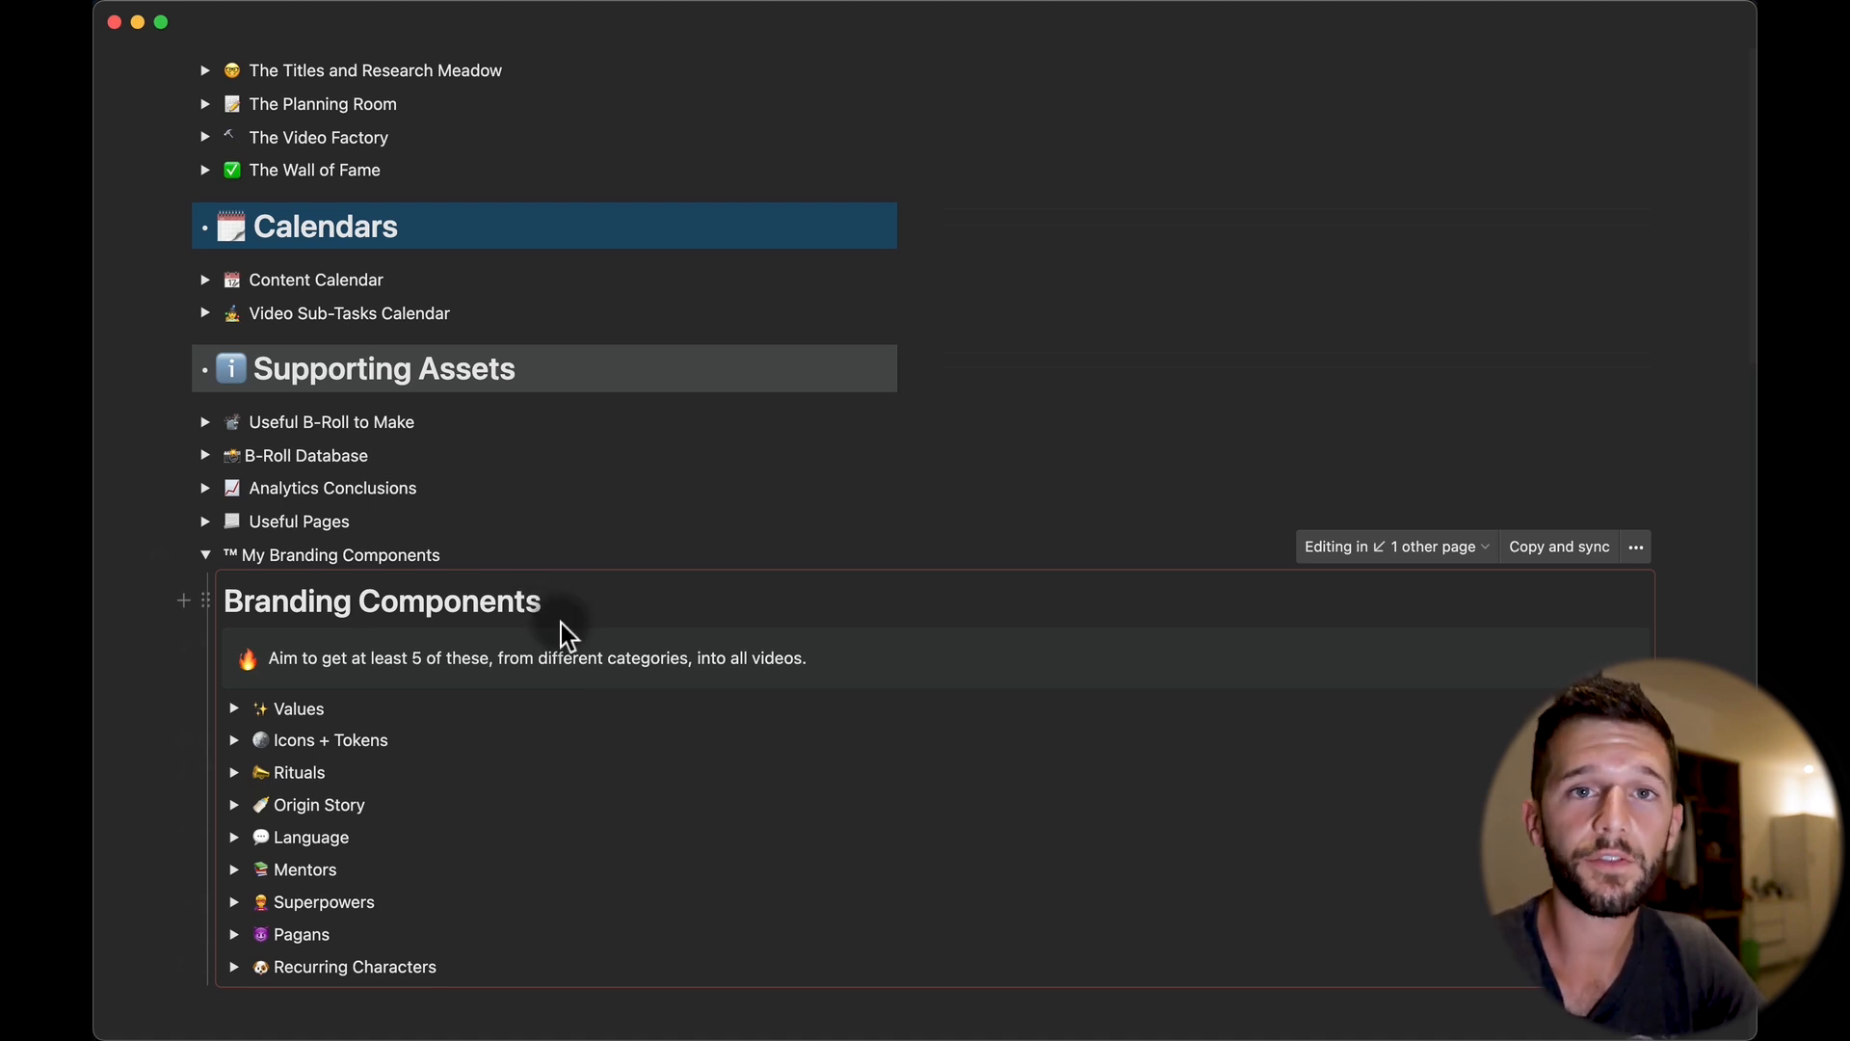
click(234, 710)
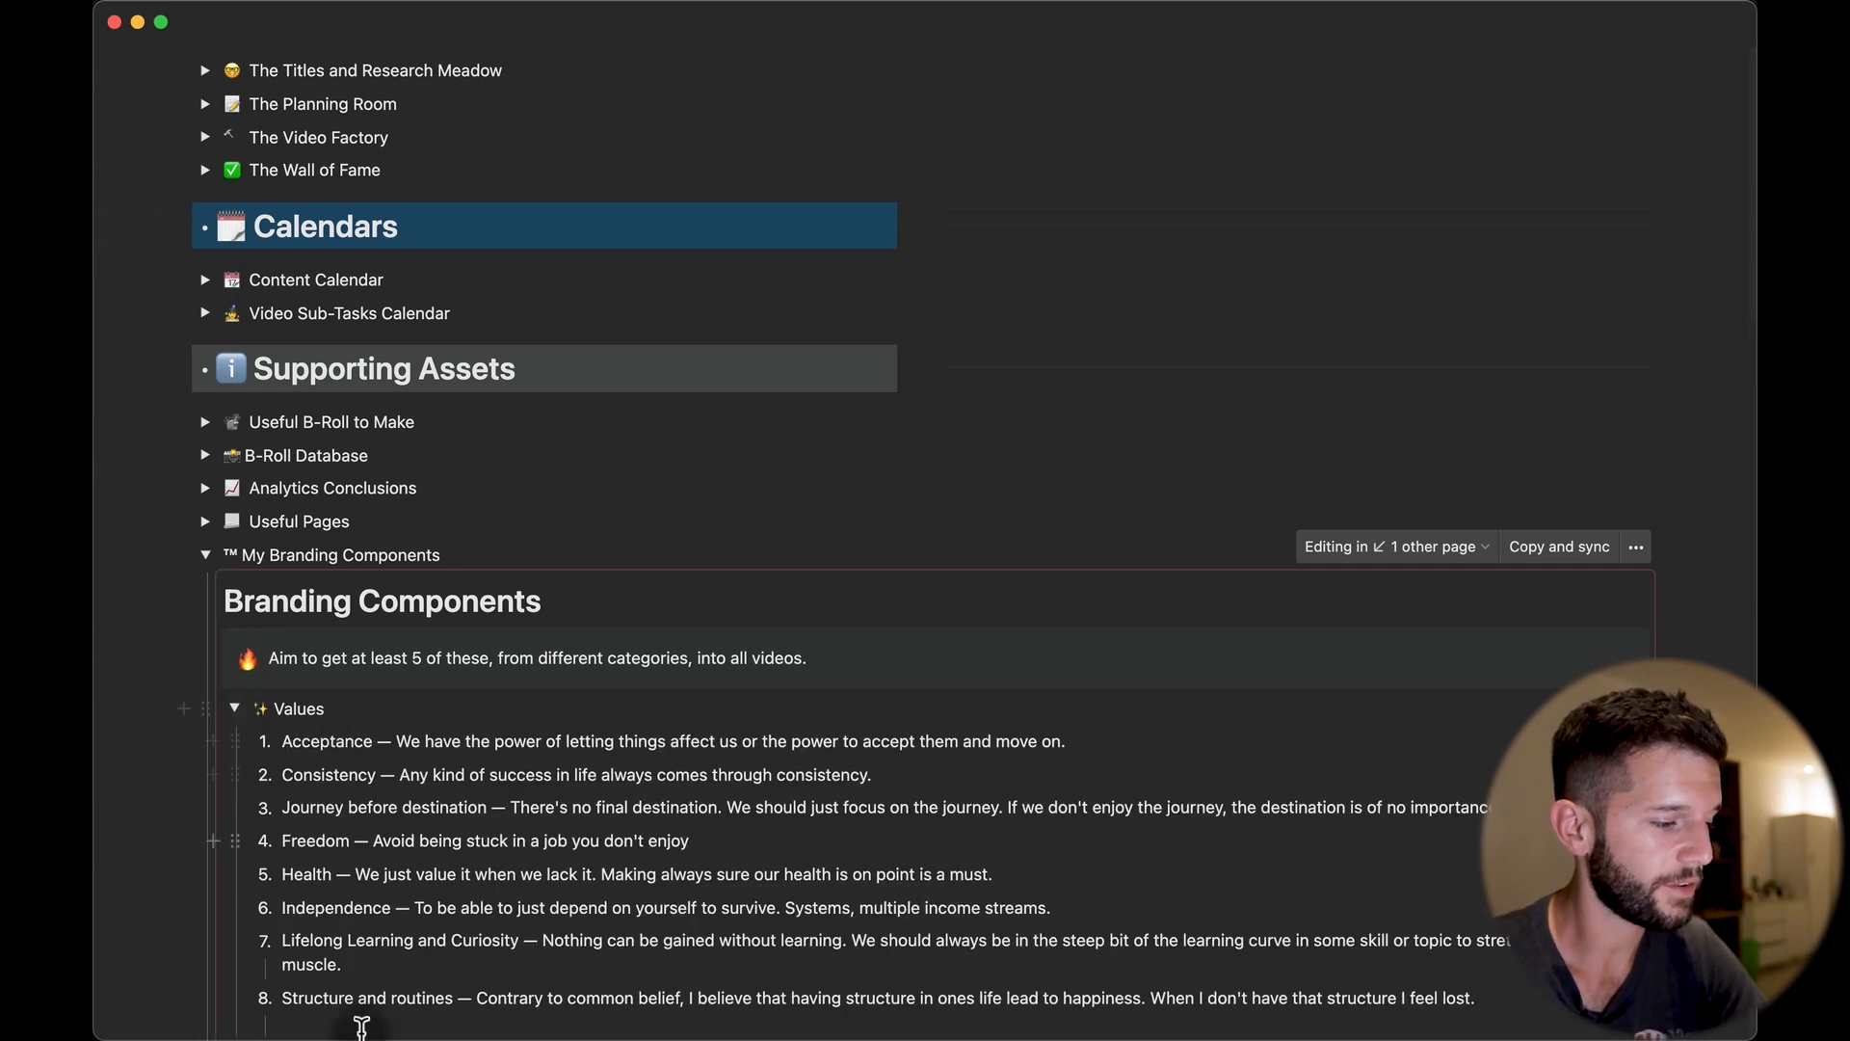
scroll(356, 862, down, 2)
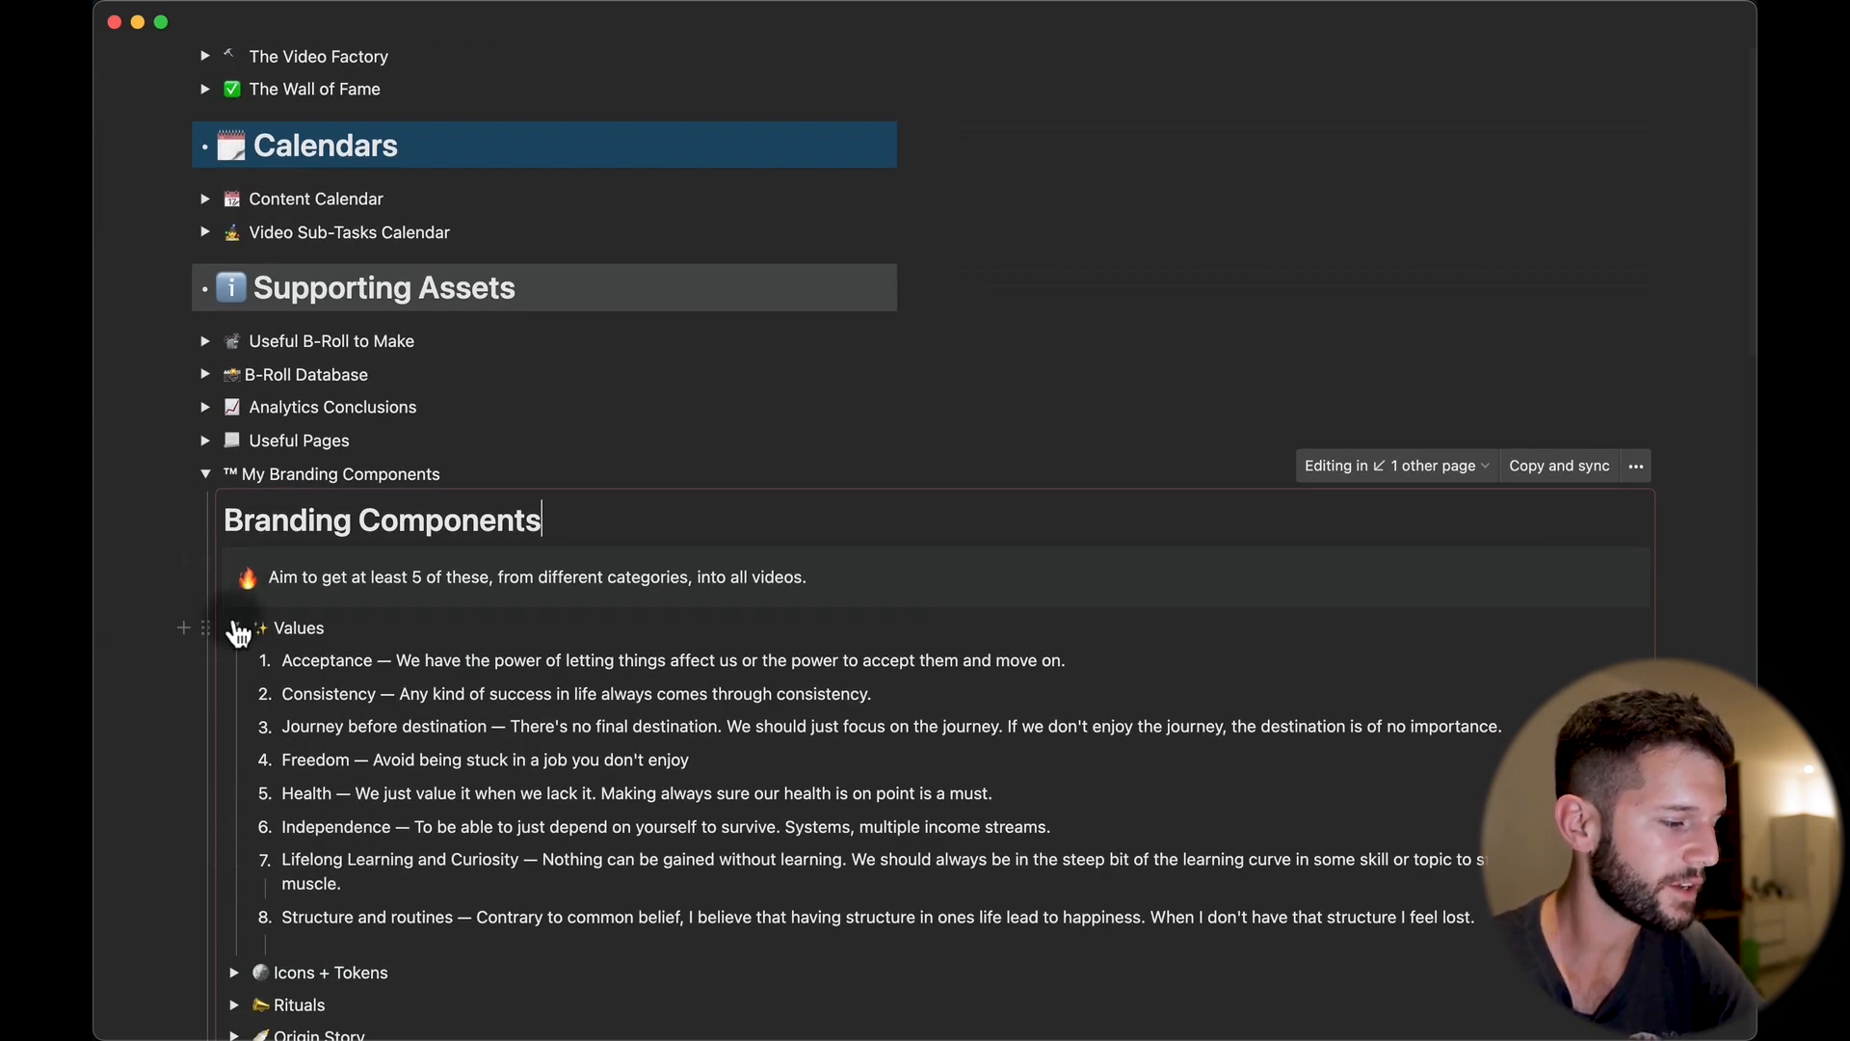
click(234, 628)
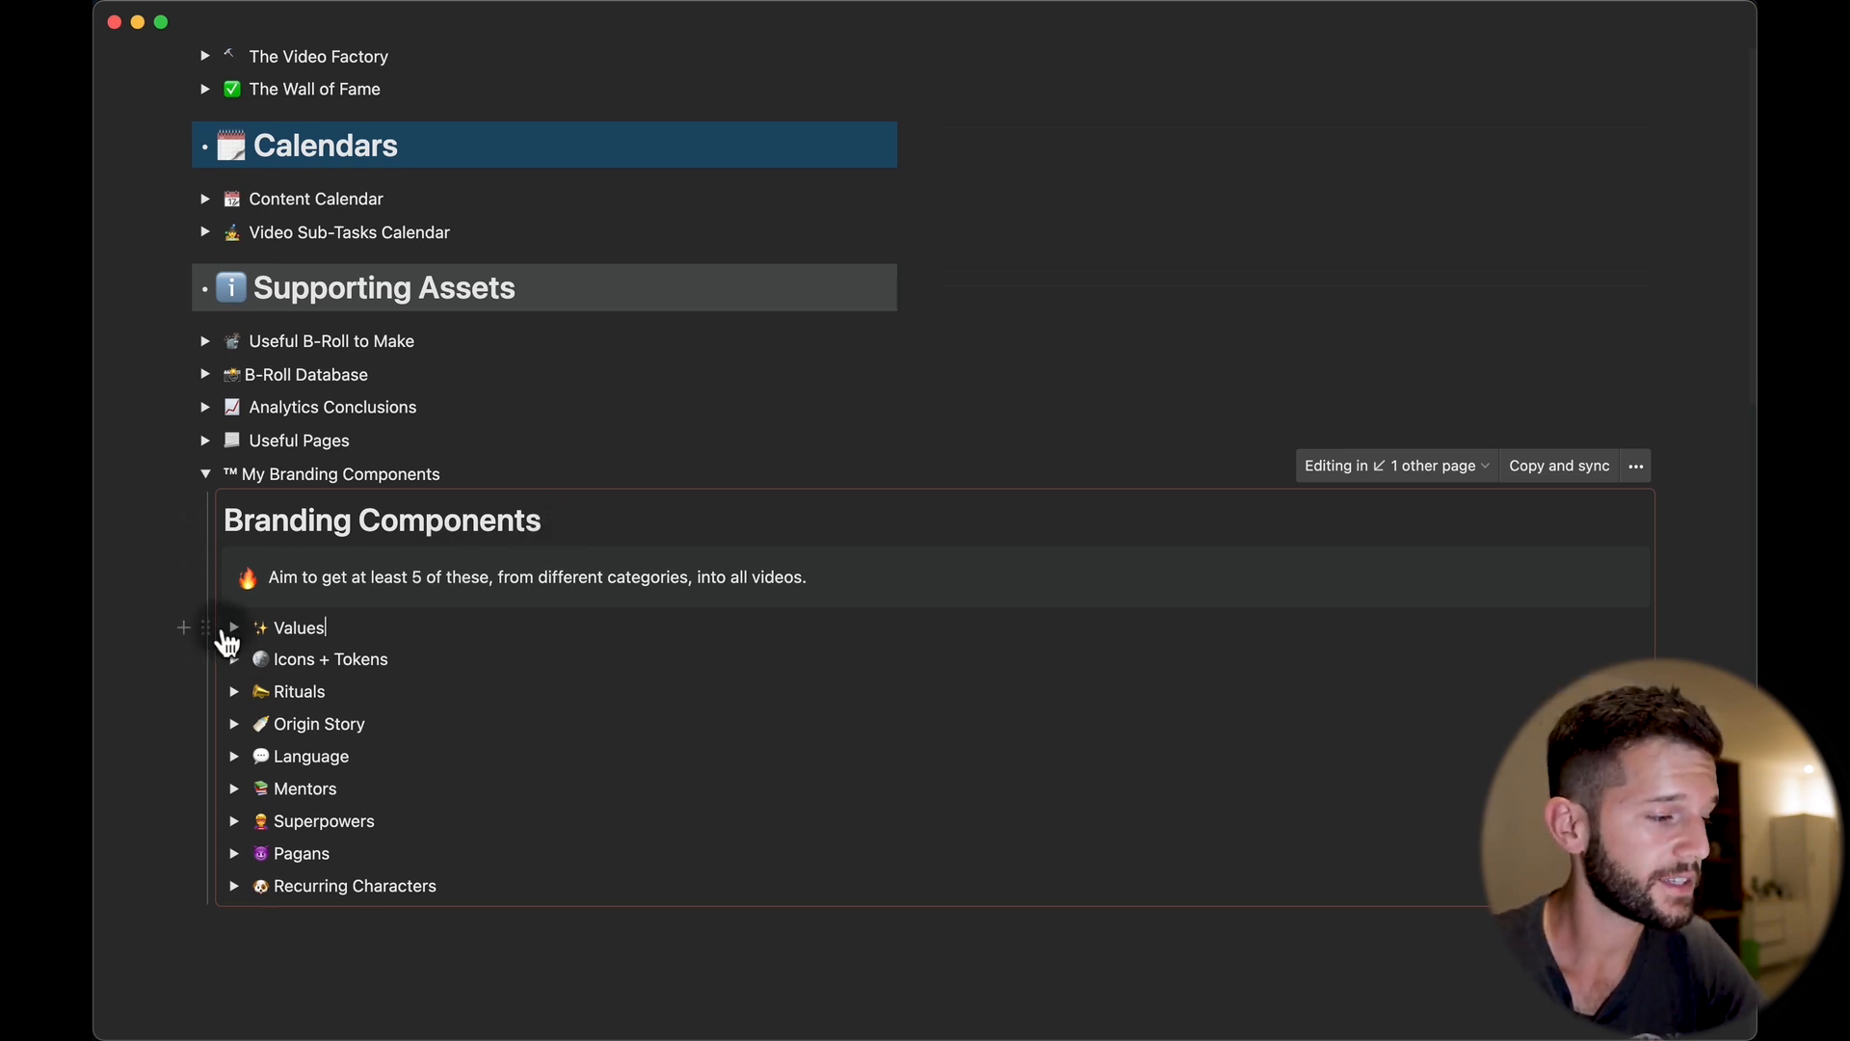
click(234, 629)
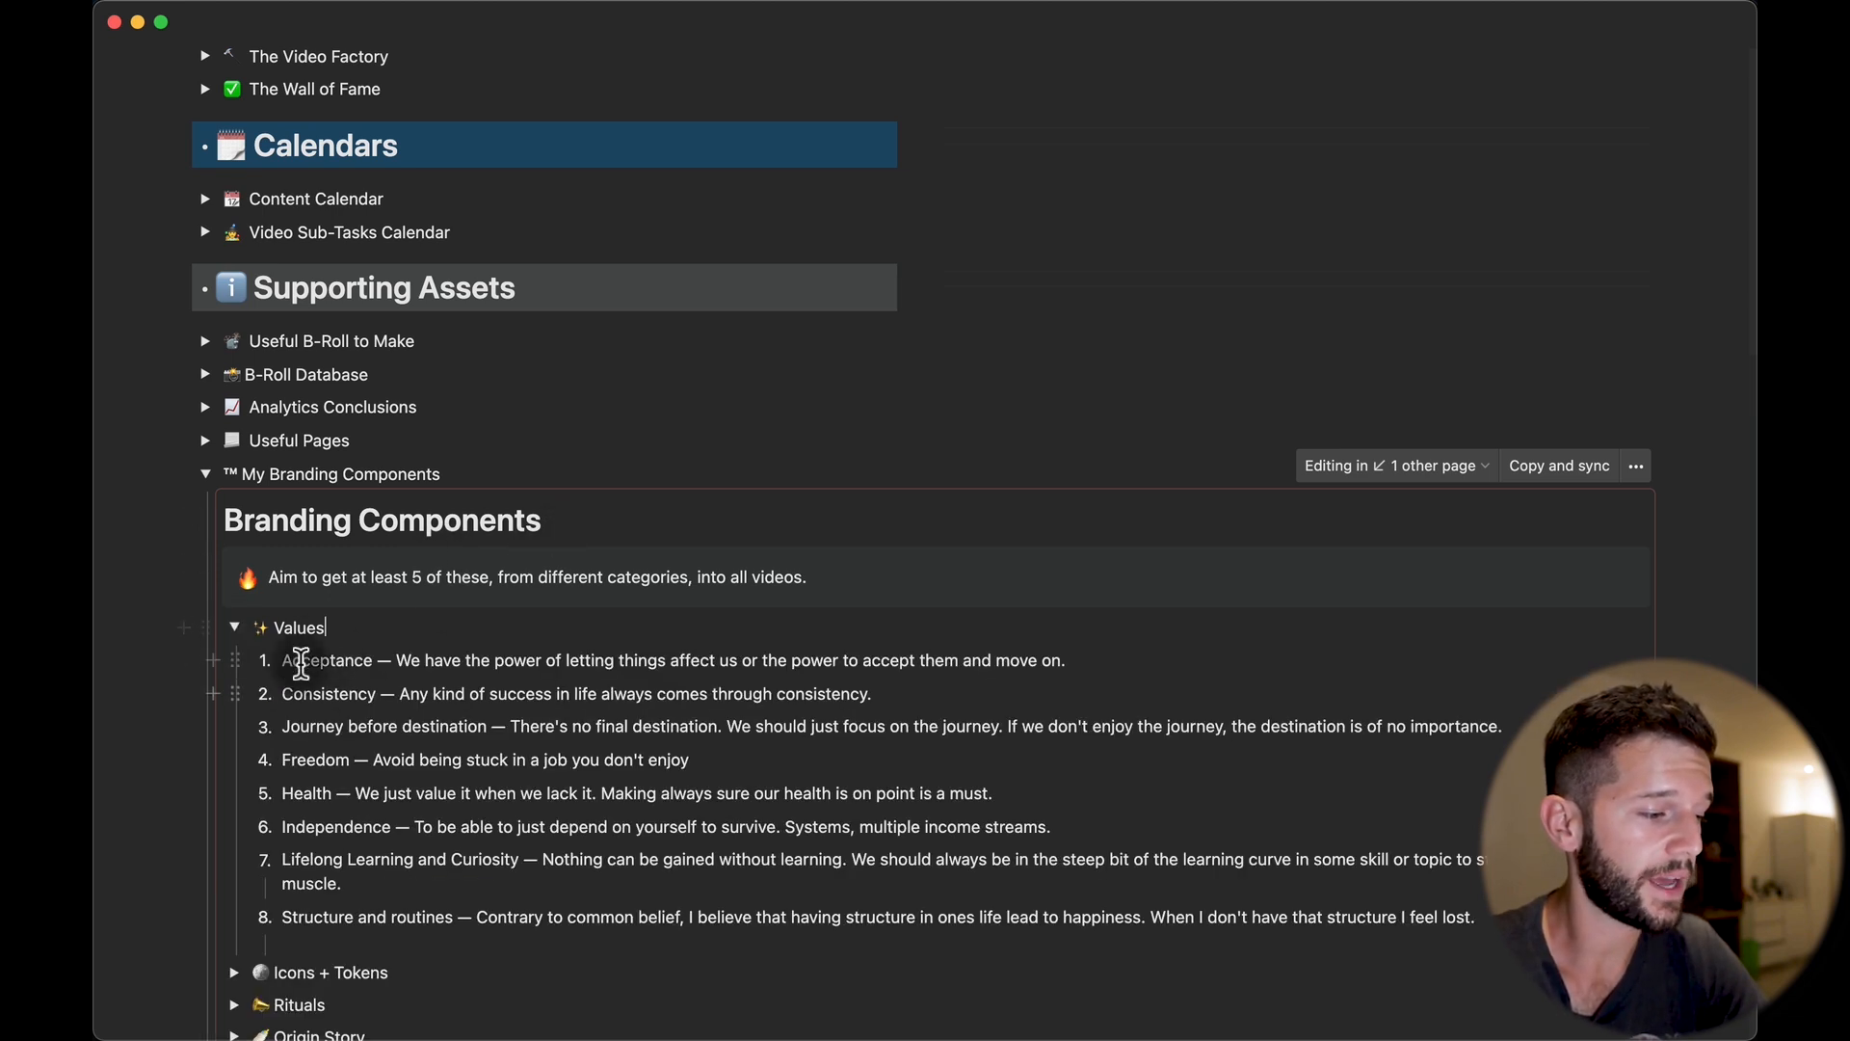
click(234, 629)
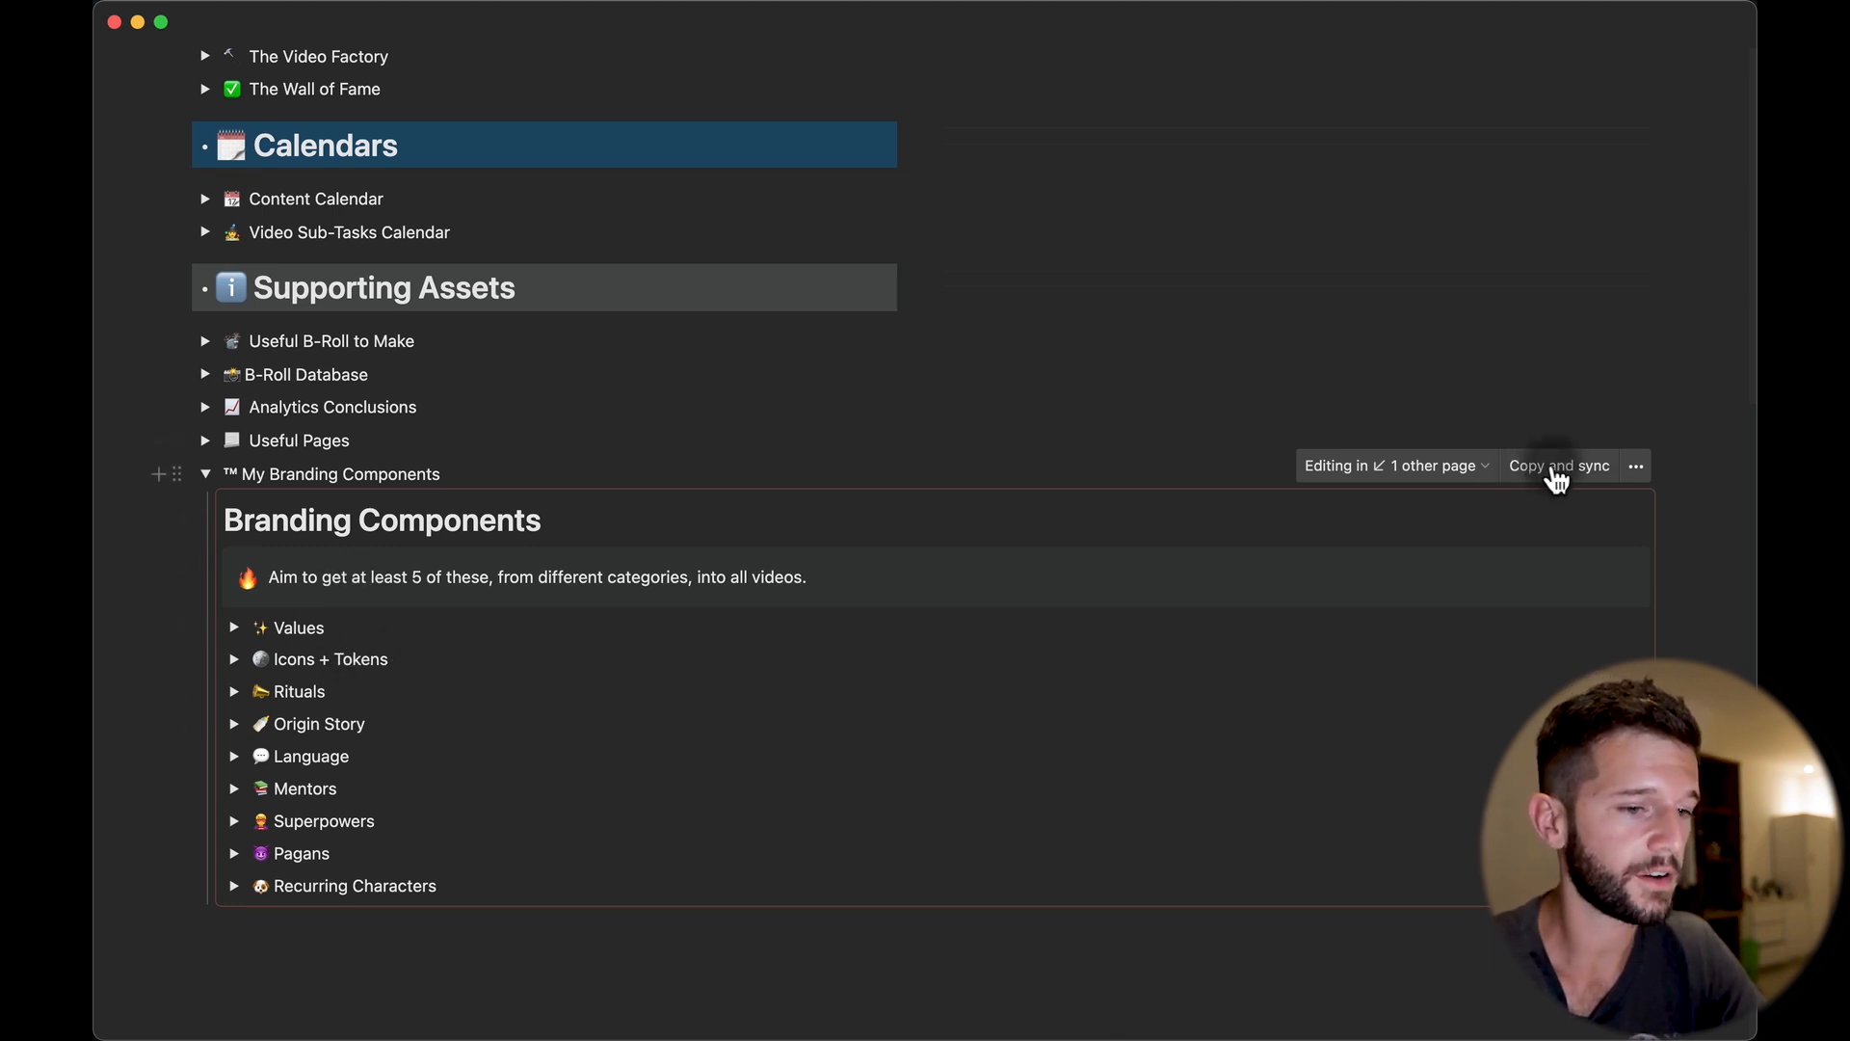
click(1557, 472)
scroll(549, 714, up, 7)
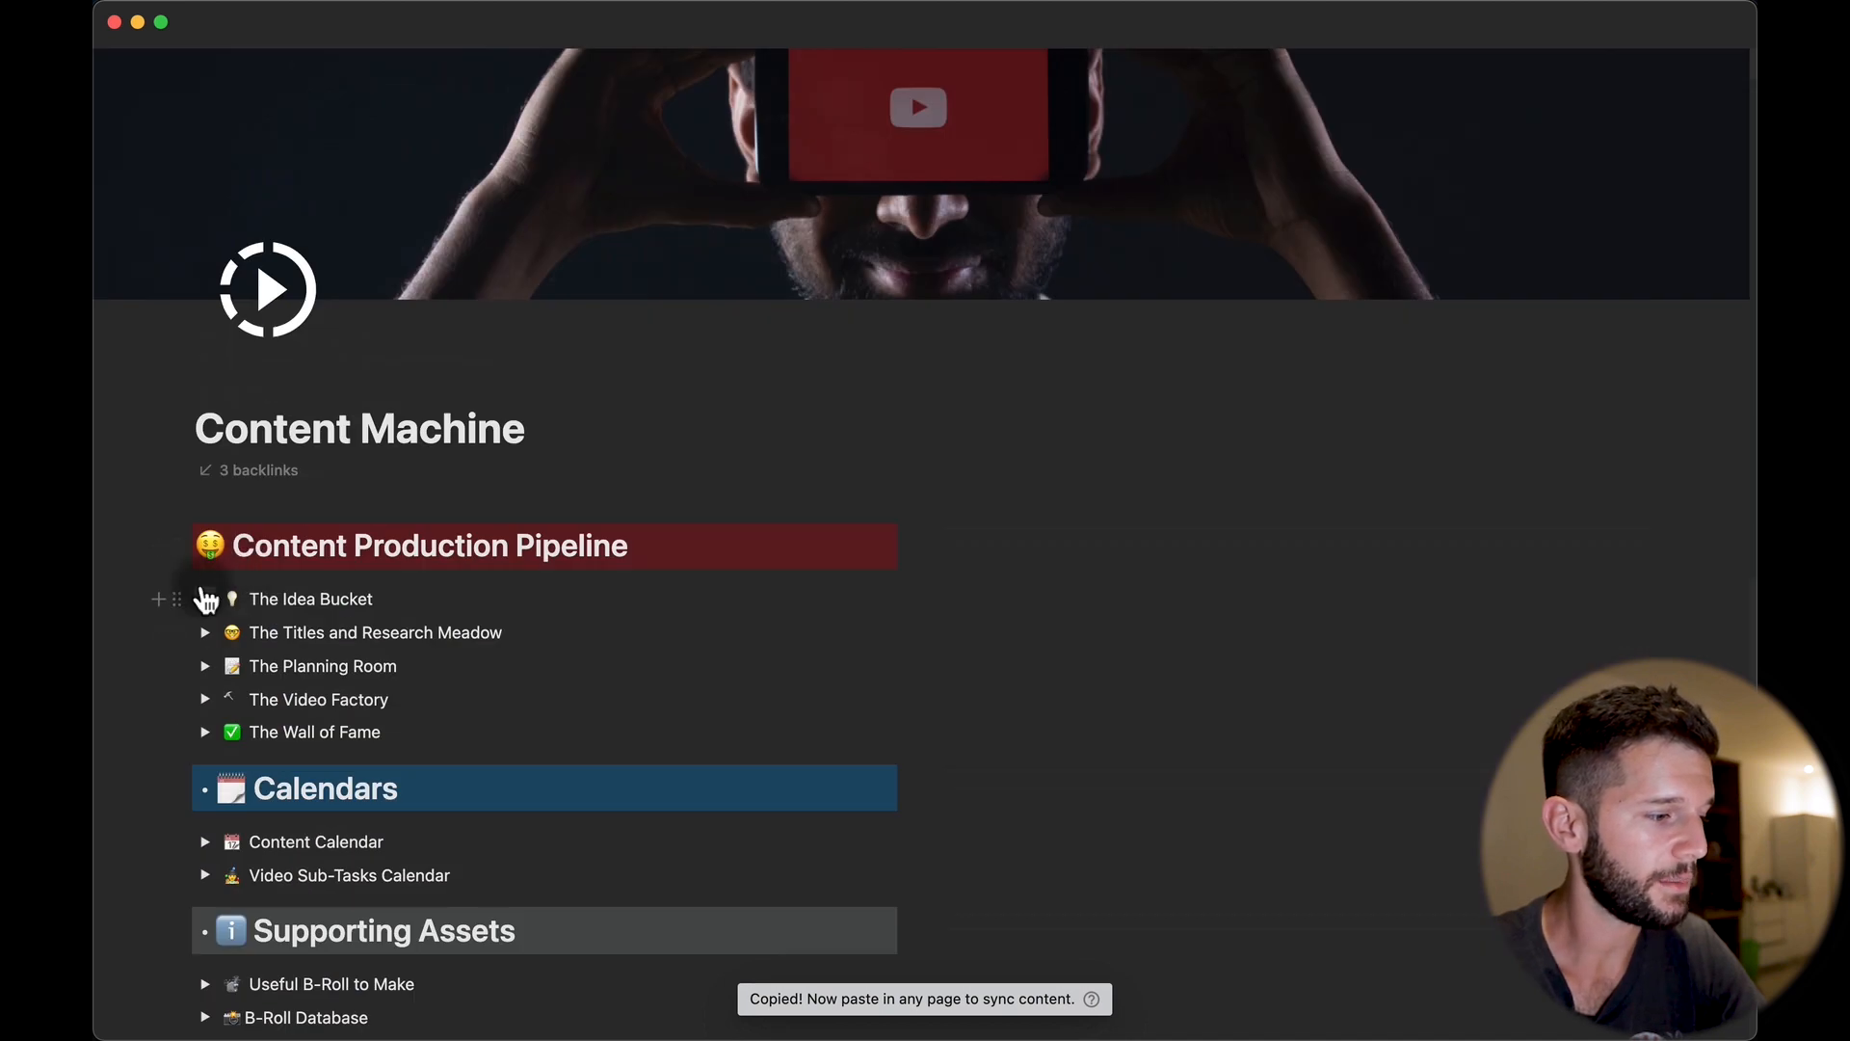
From The Idea Bucket, open the Video Template and its linked Script page.
click(206, 599)
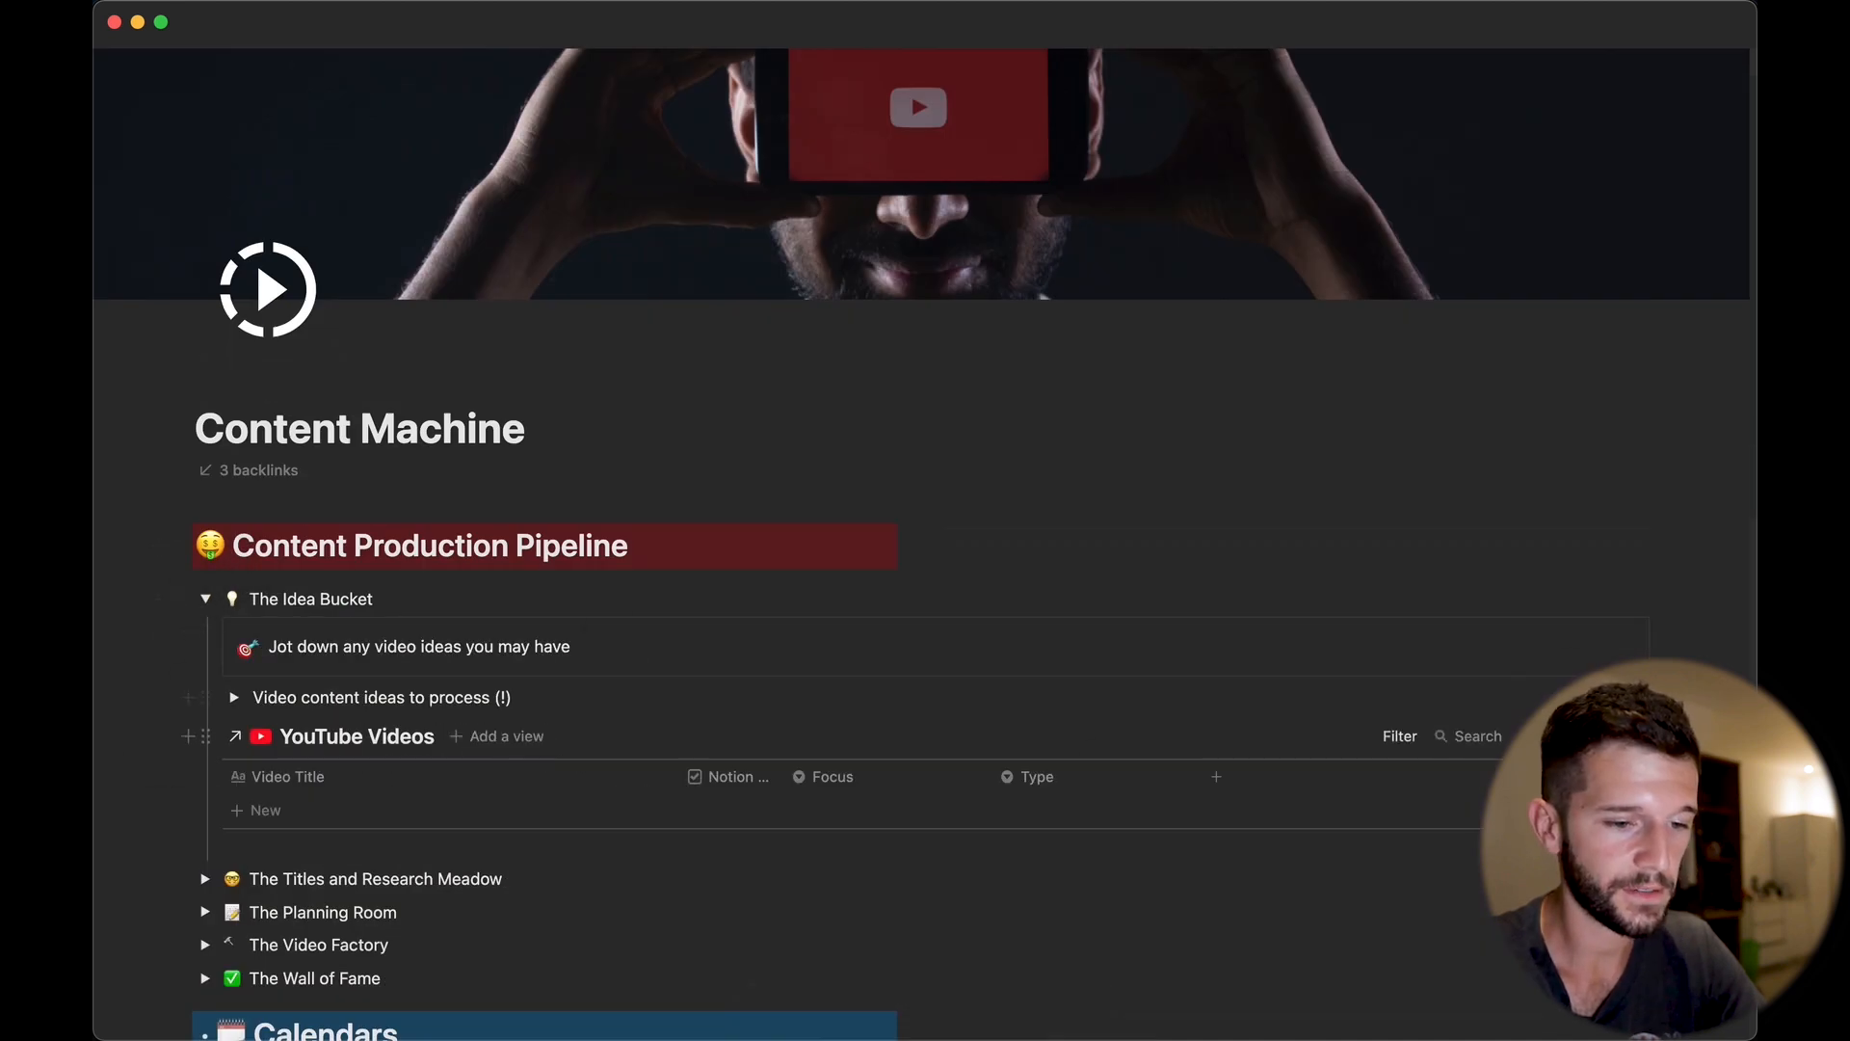
click(1542, 736)
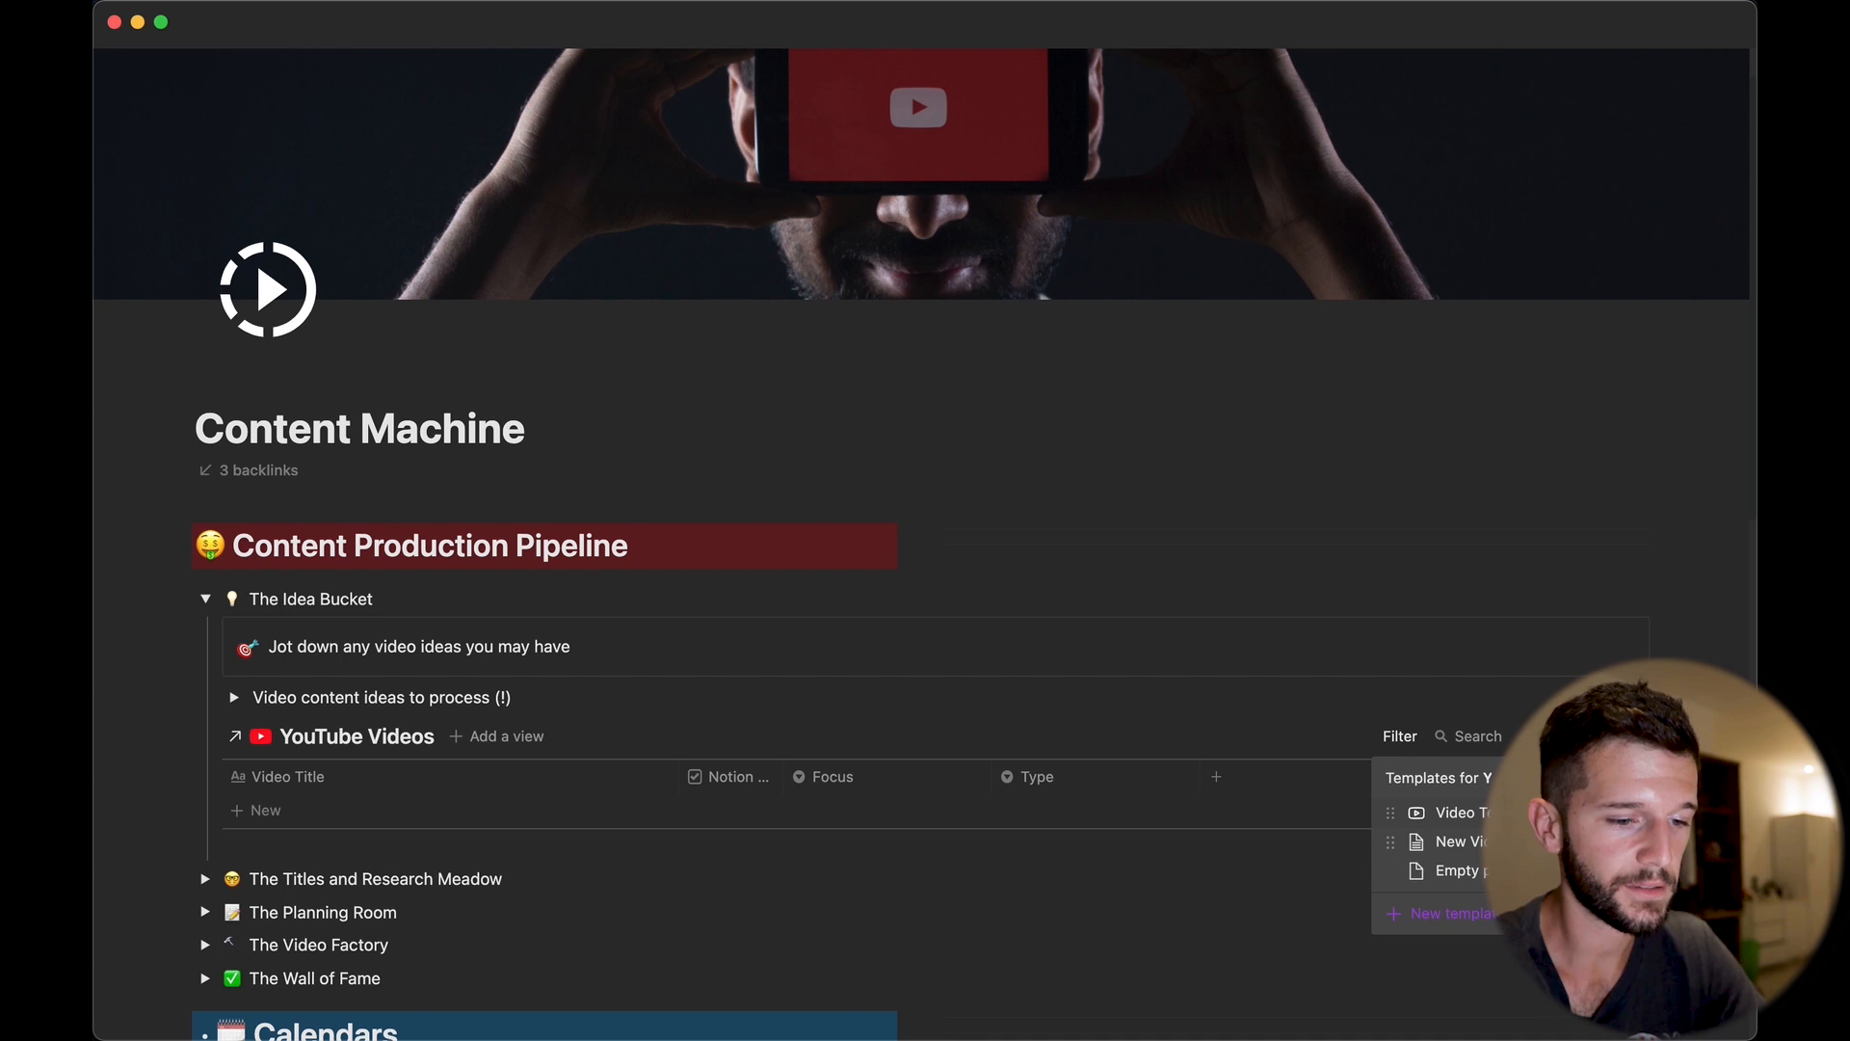
click(1445, 812)
click(291, 642)
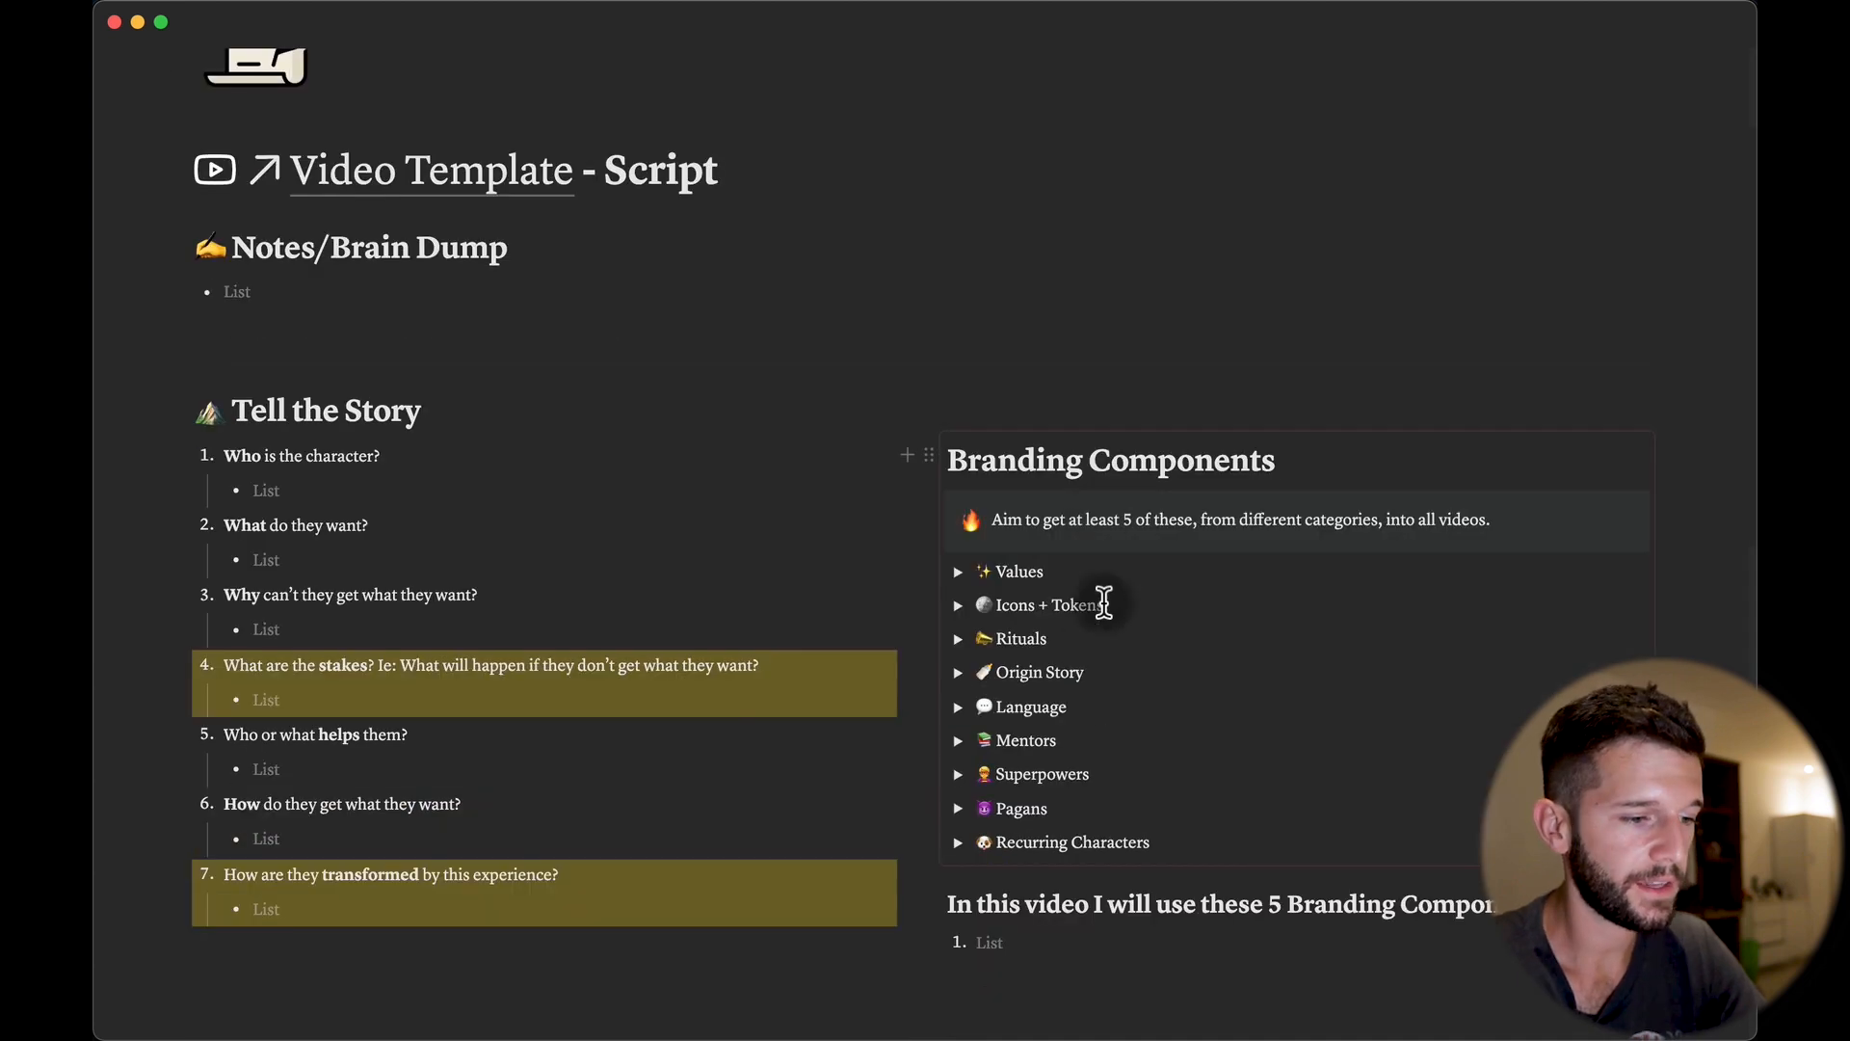
Paste the Branding Components synced block into the Script page and delete its heading's last letter.
mouse_move(1086, 645)
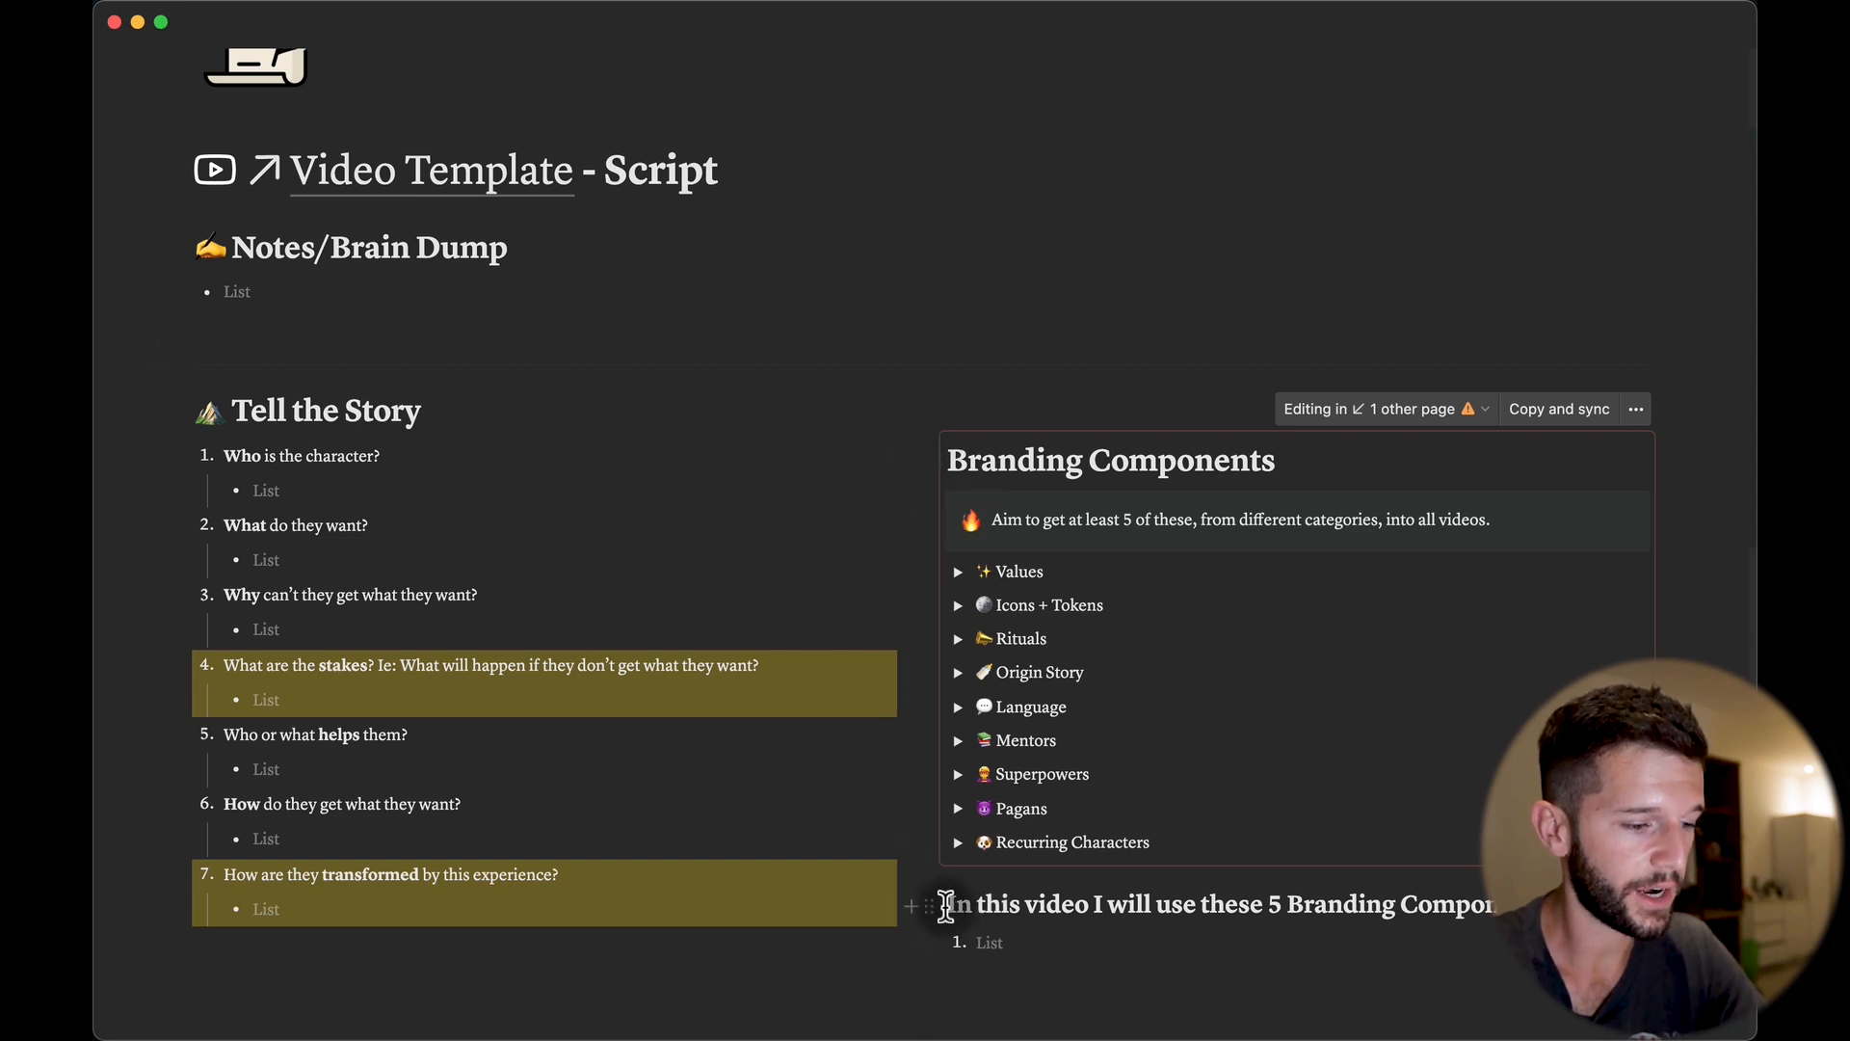
click(945, 905)
key(super+v)
click(1298, 654)
key(BackSpace)
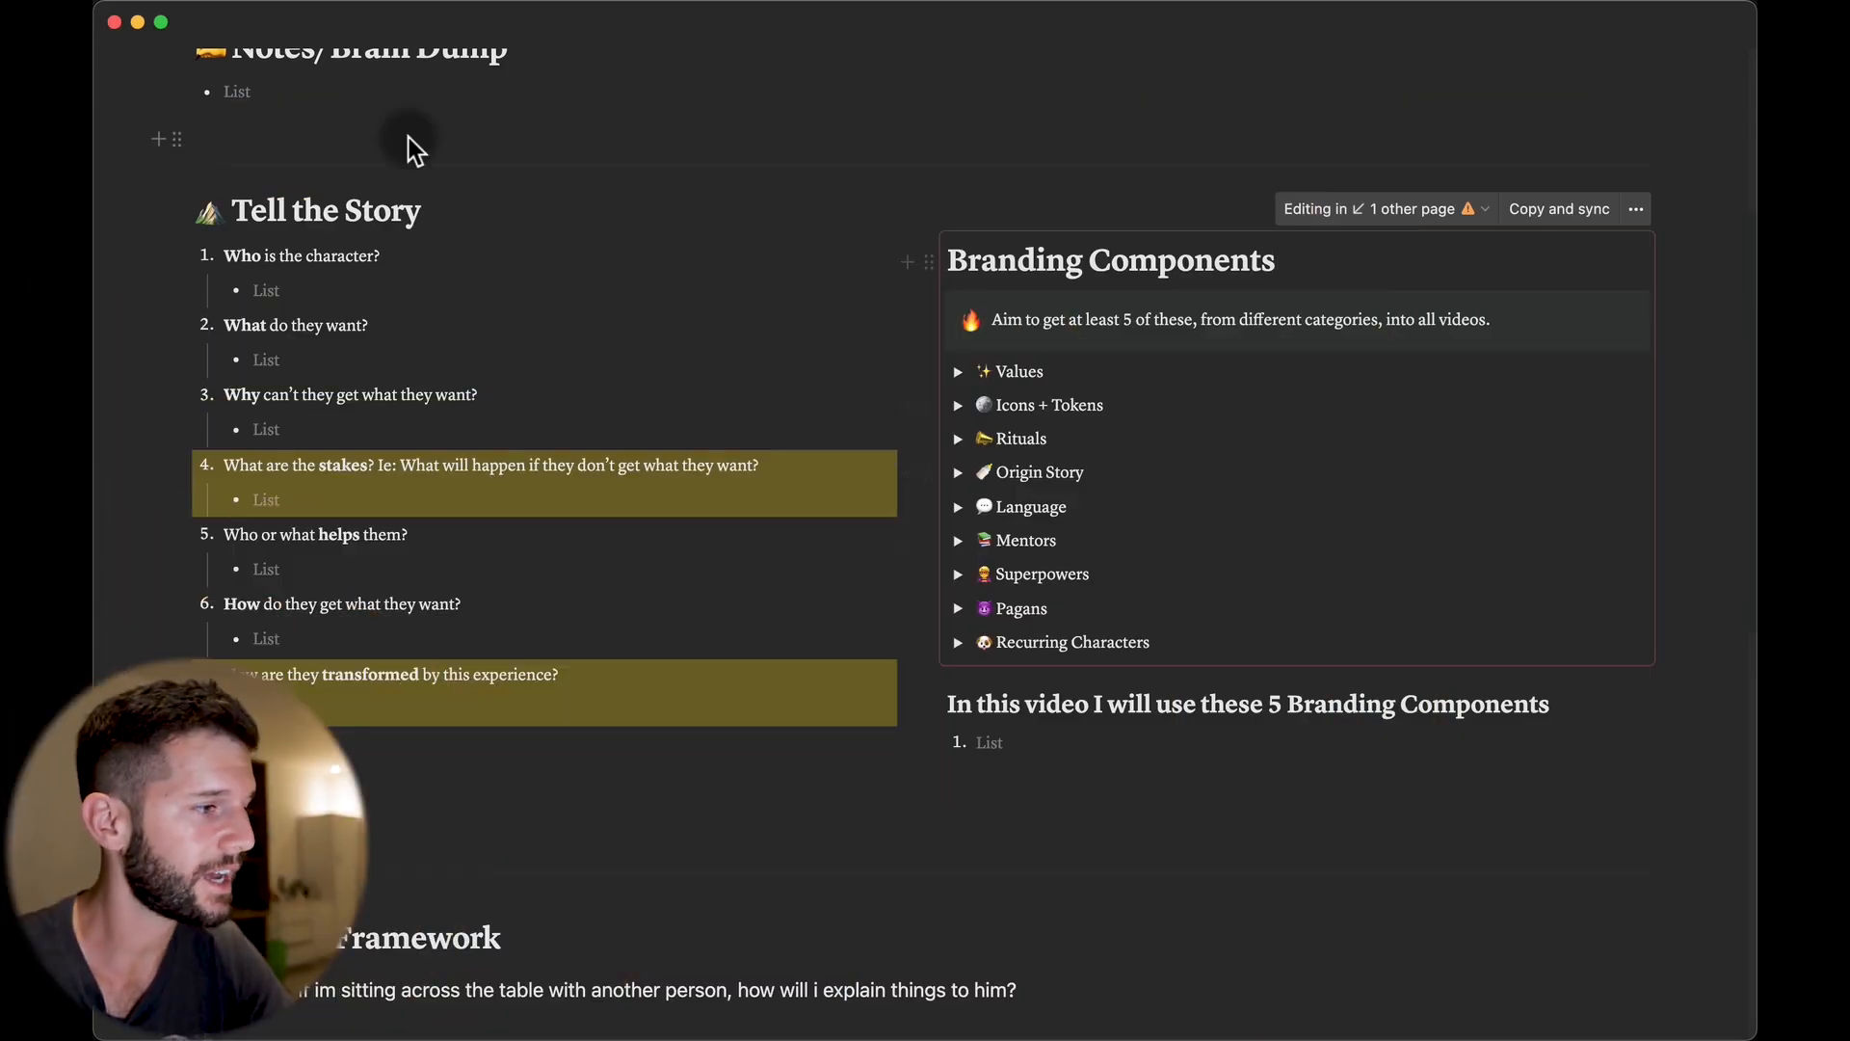
click(280, 21)
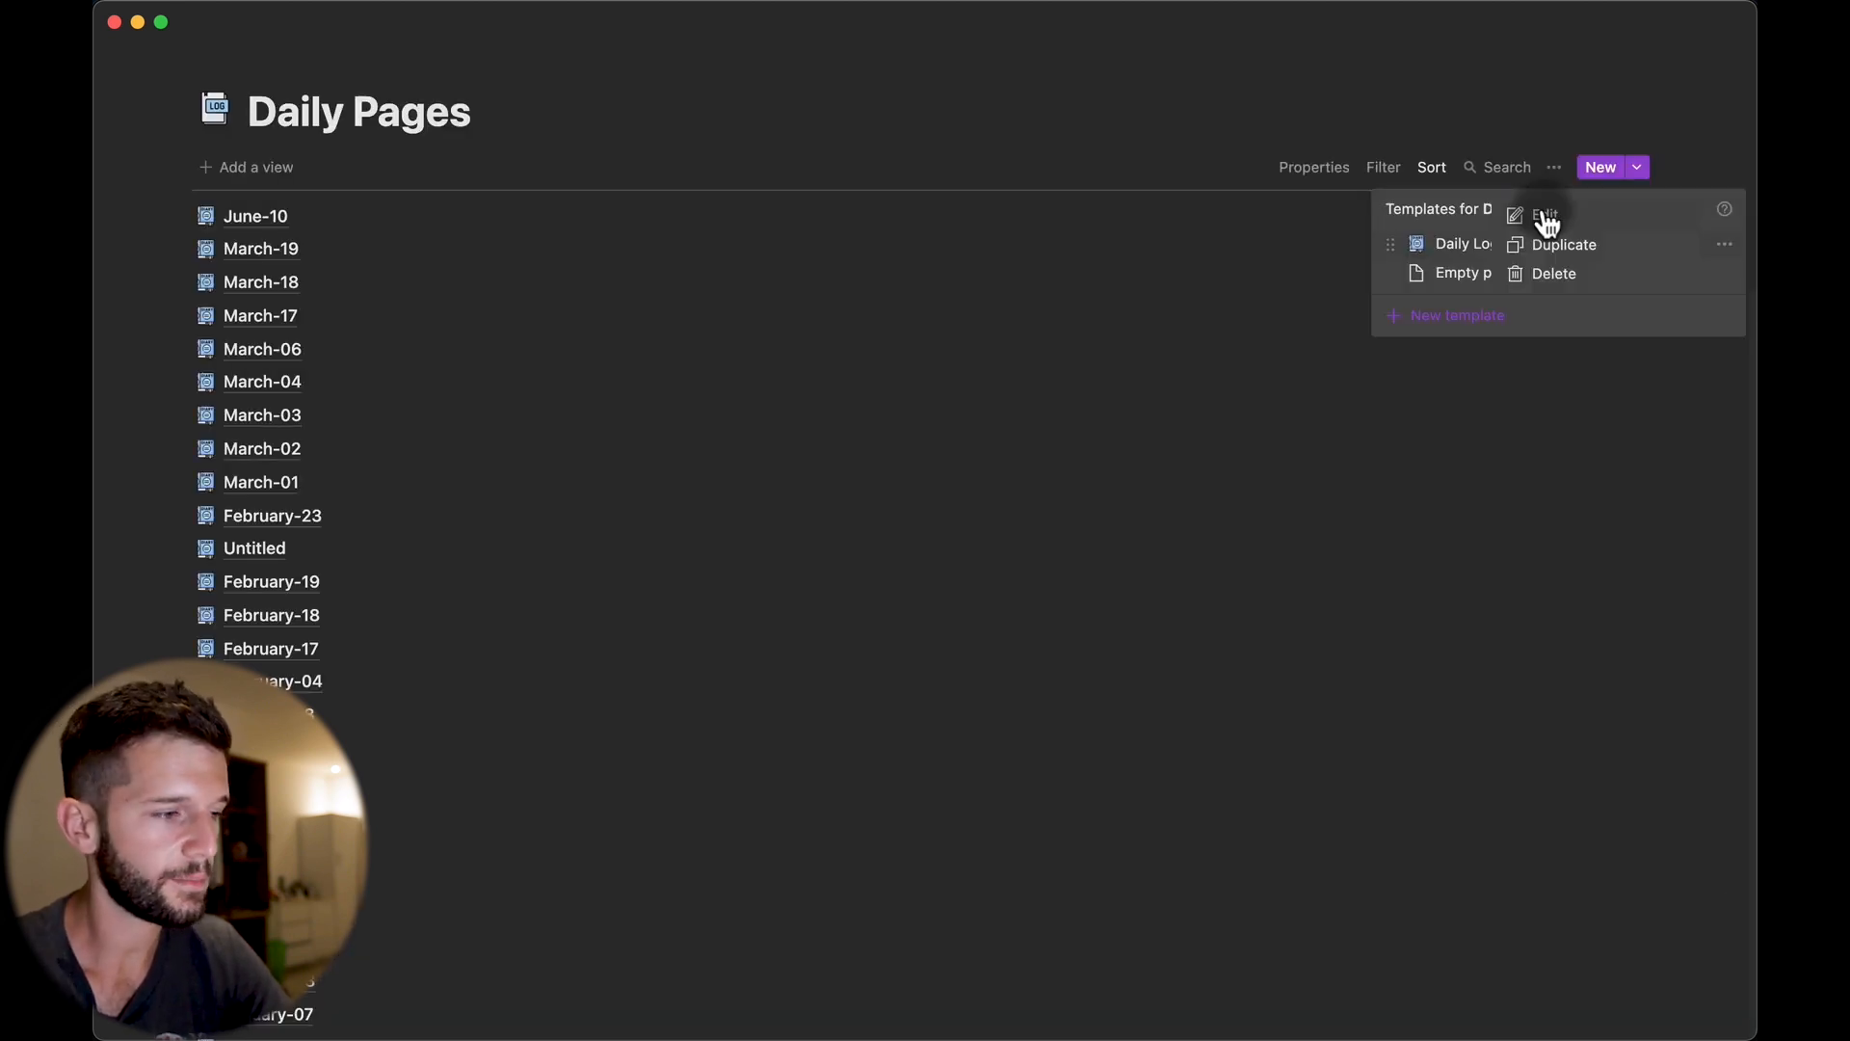
Paste the synced manifesto callout into the top line of the Daily Log Template.
click(1545, 216)
click(617, 694)
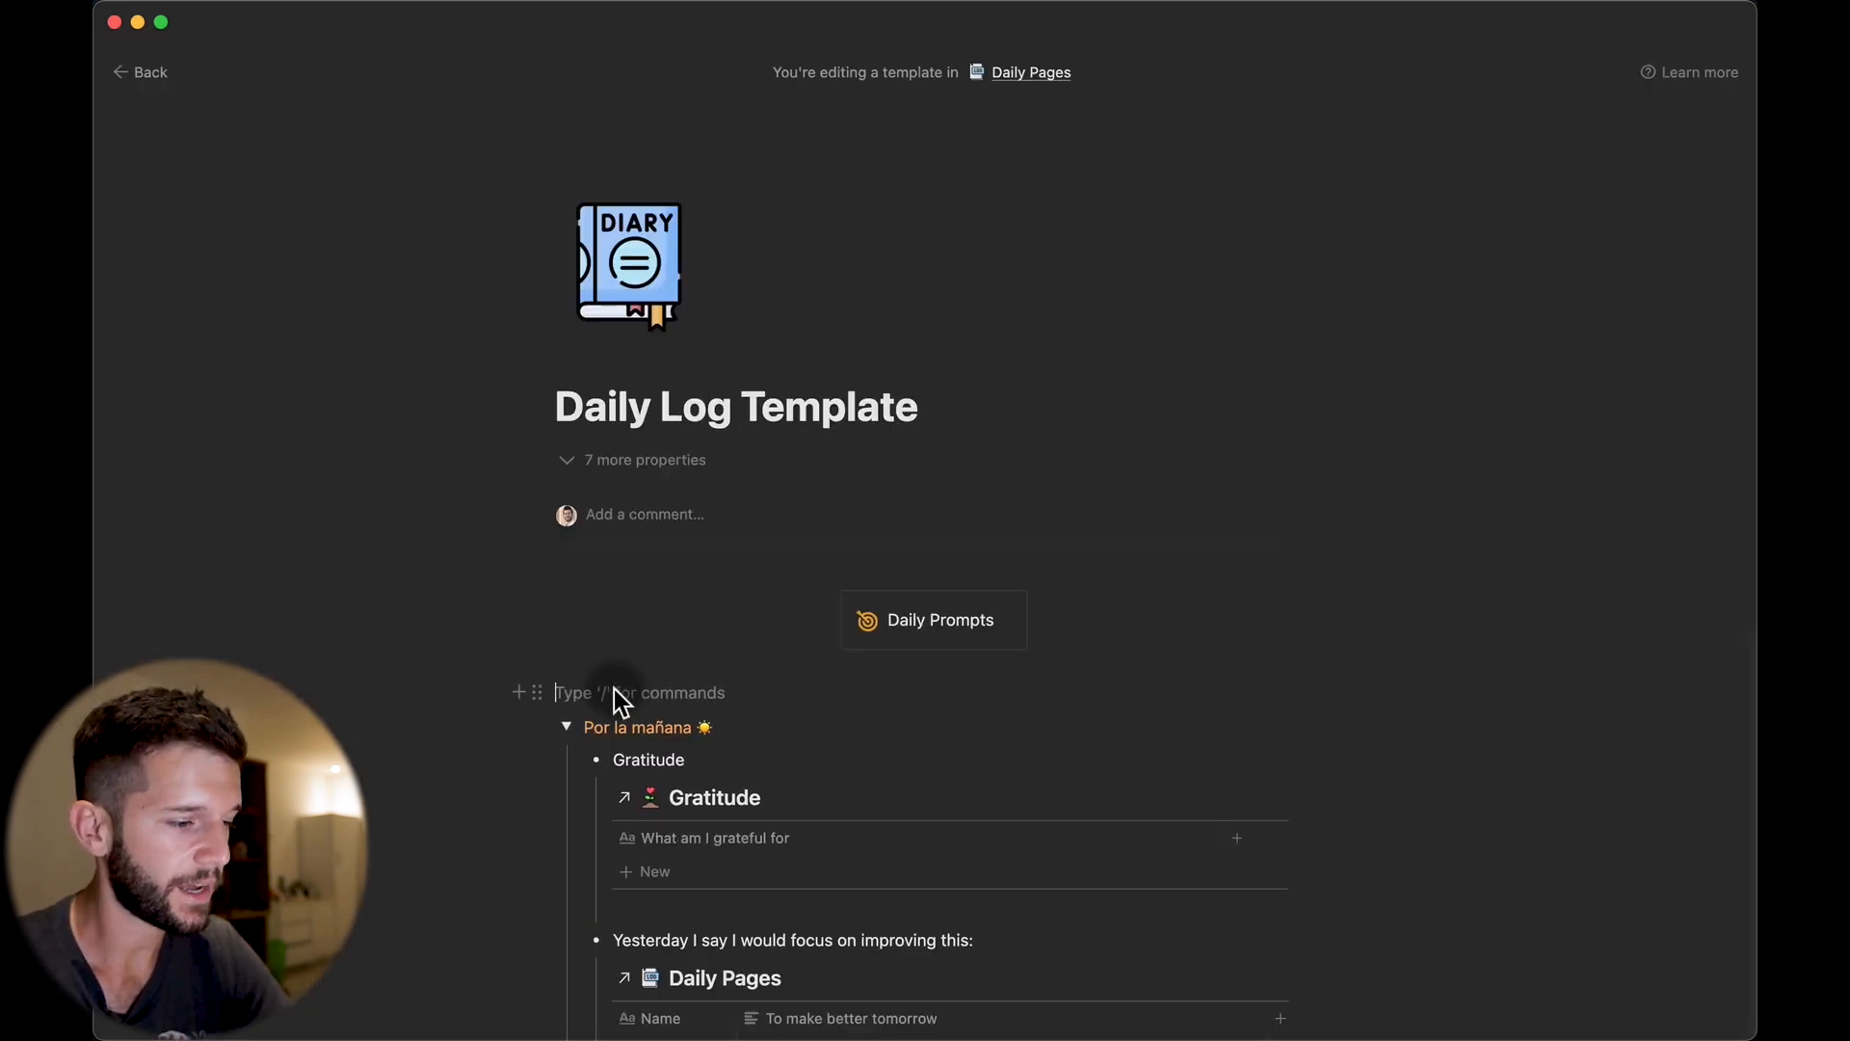
key(super+v)
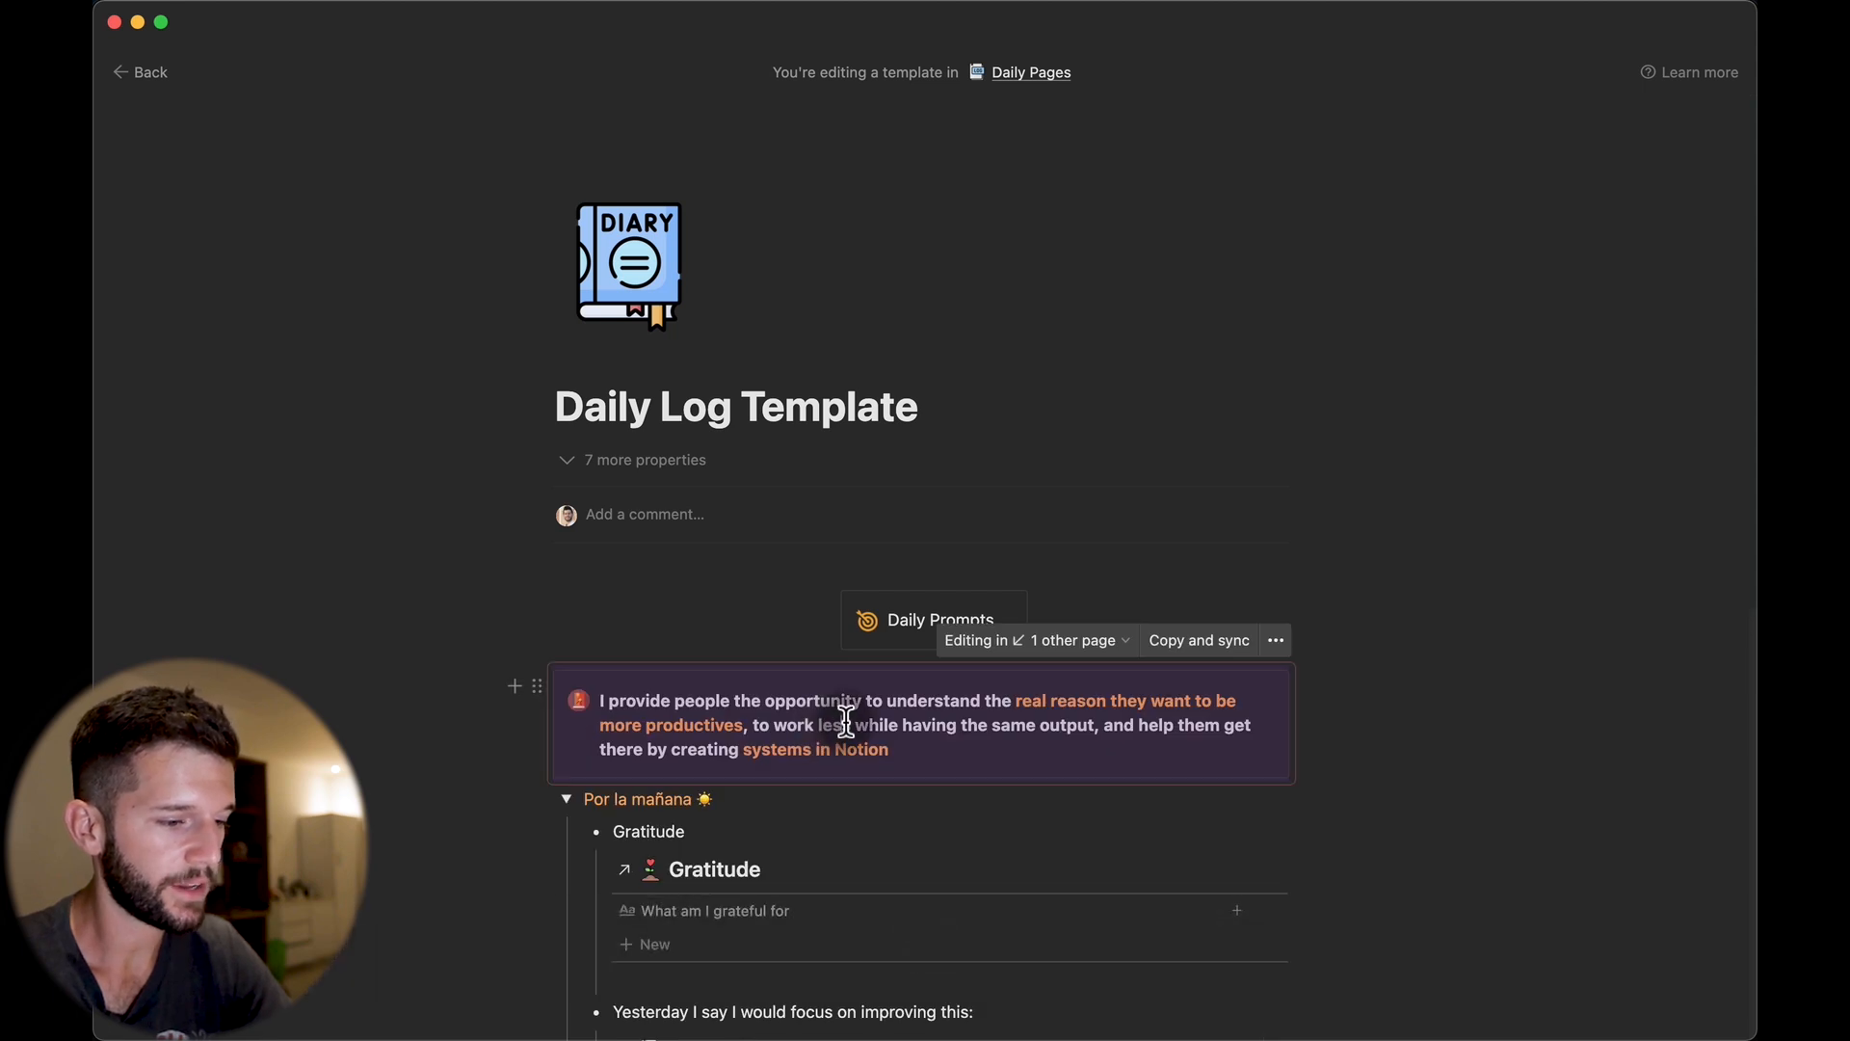
scroll(846, 722, down, 2)
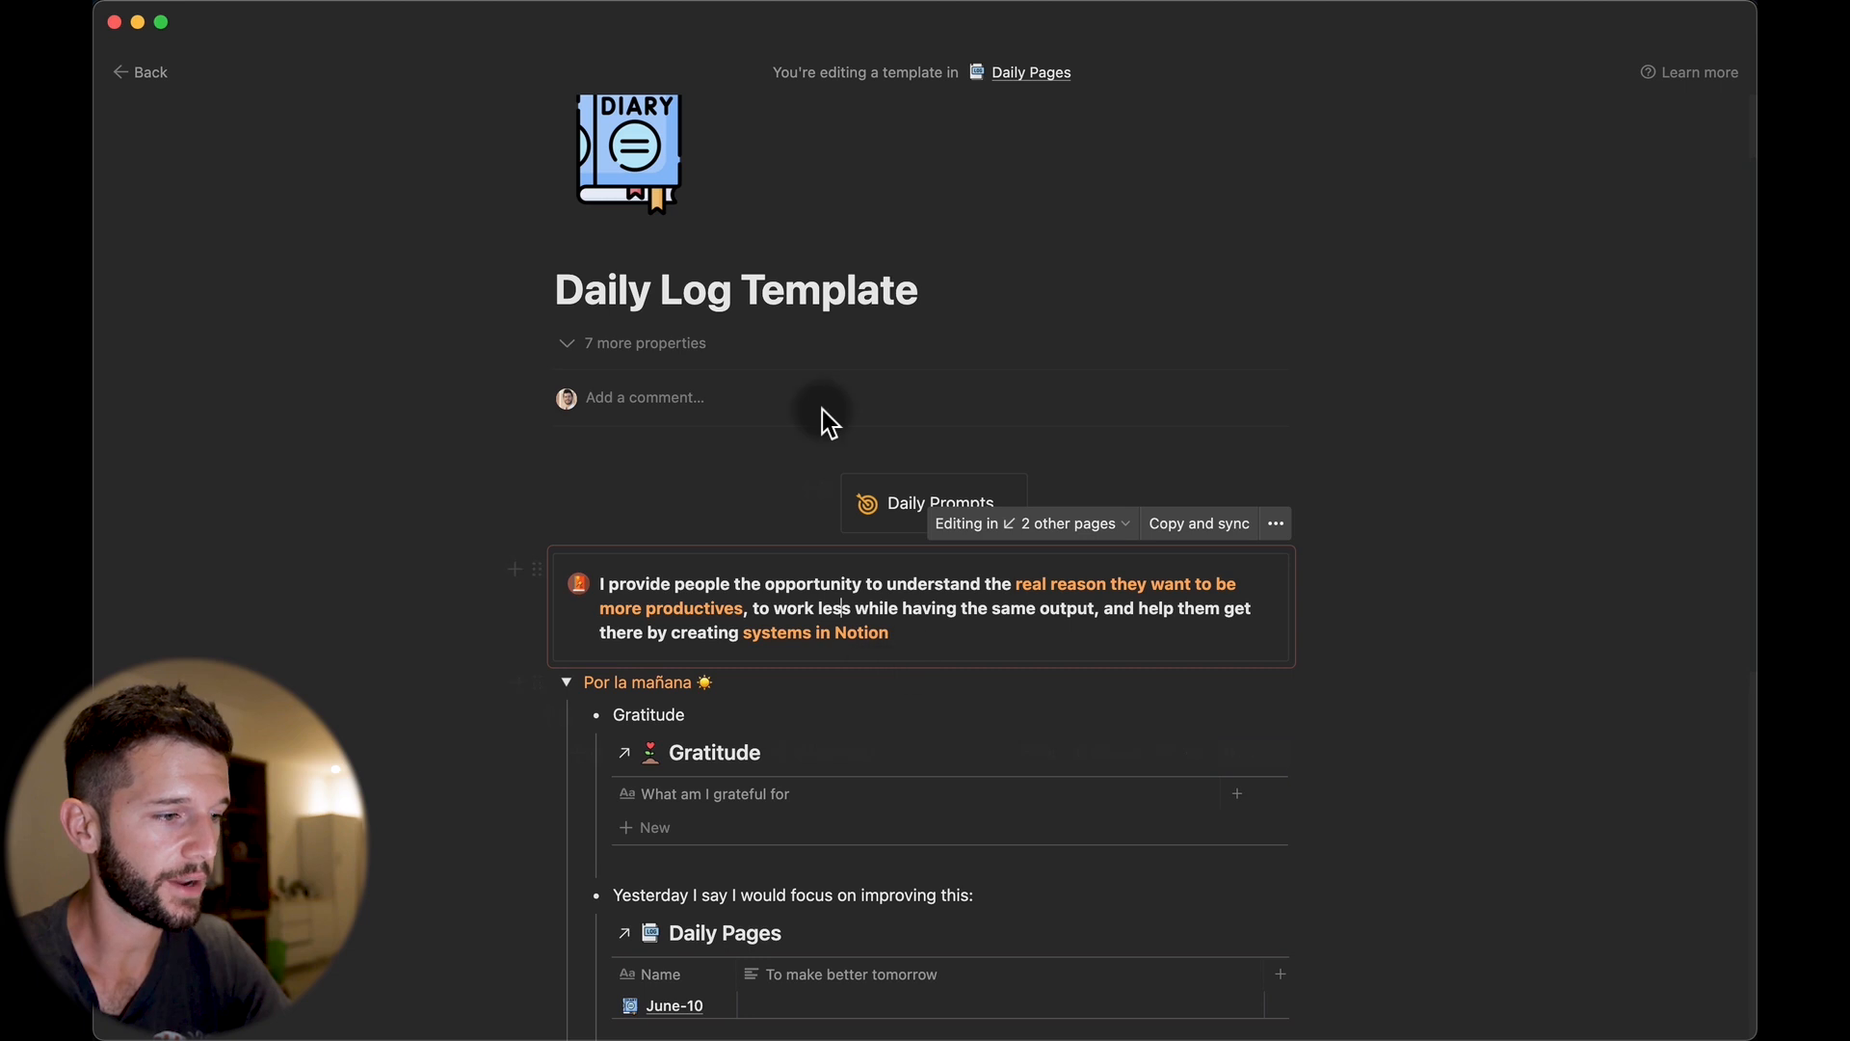
click(841, 608)
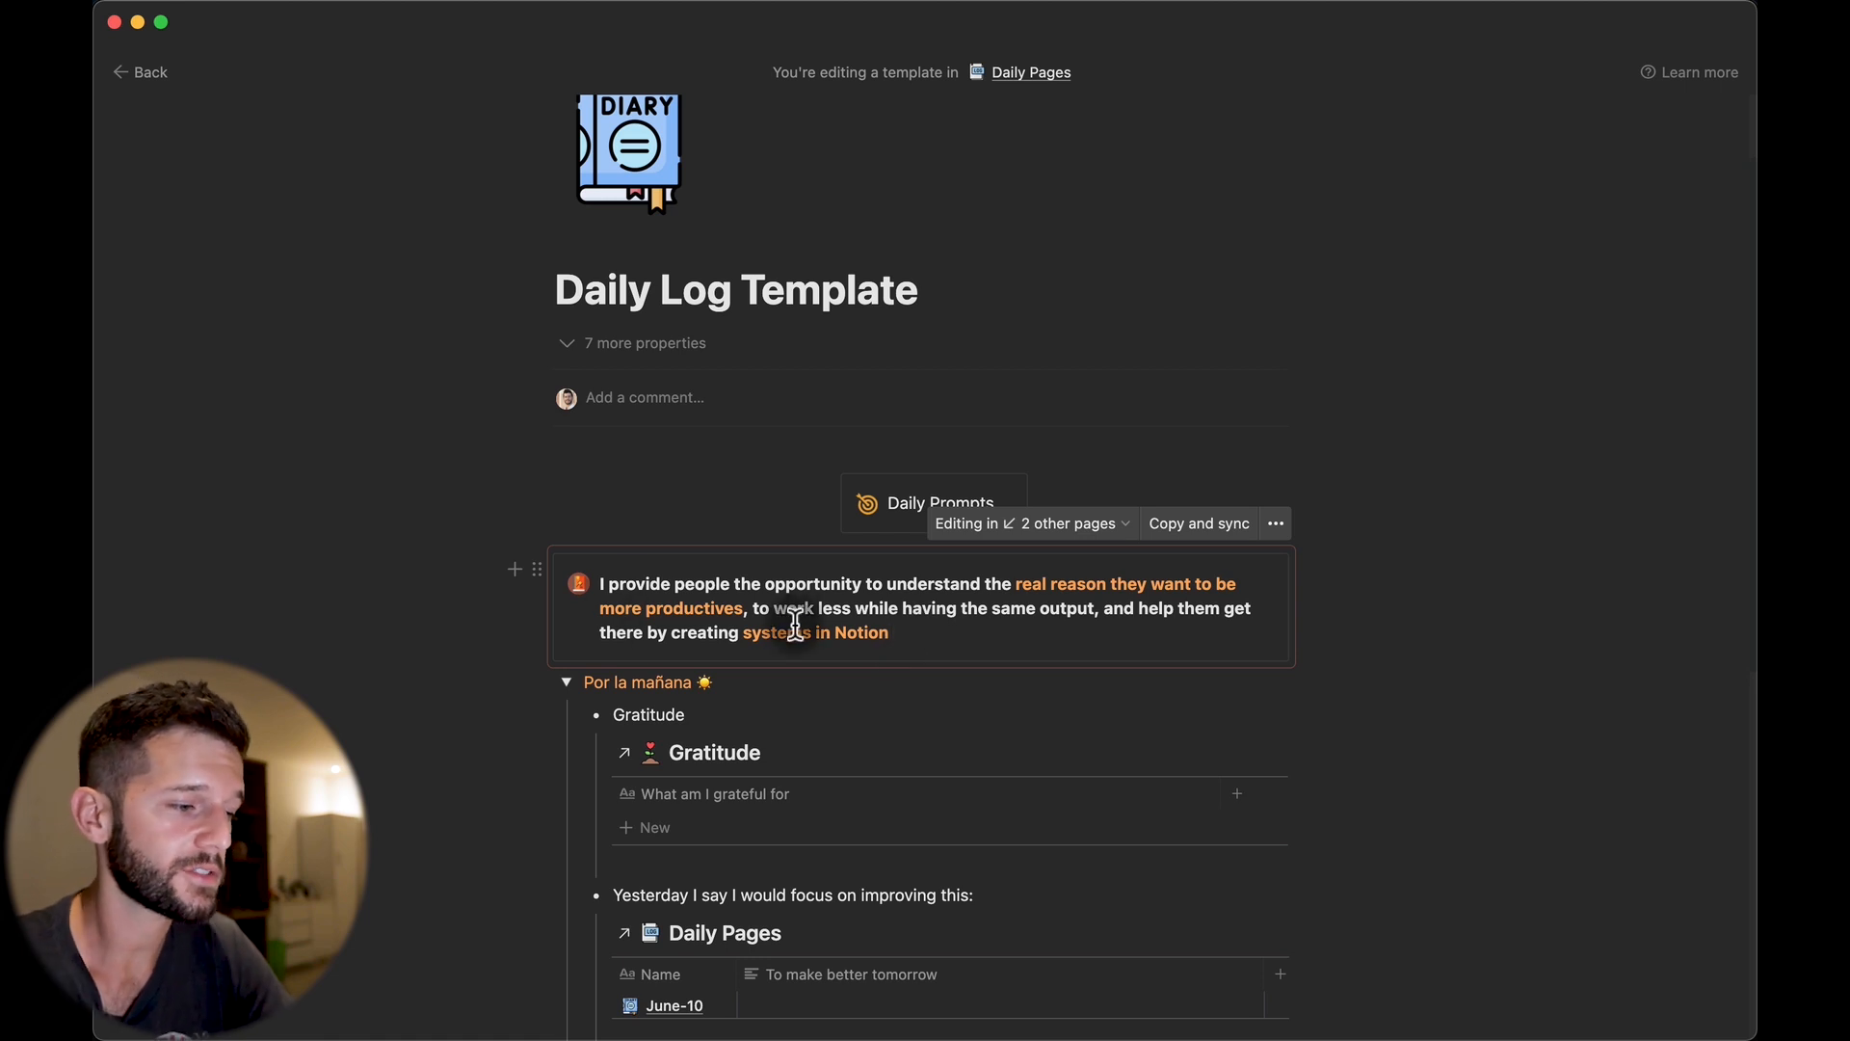
click(888, 627)
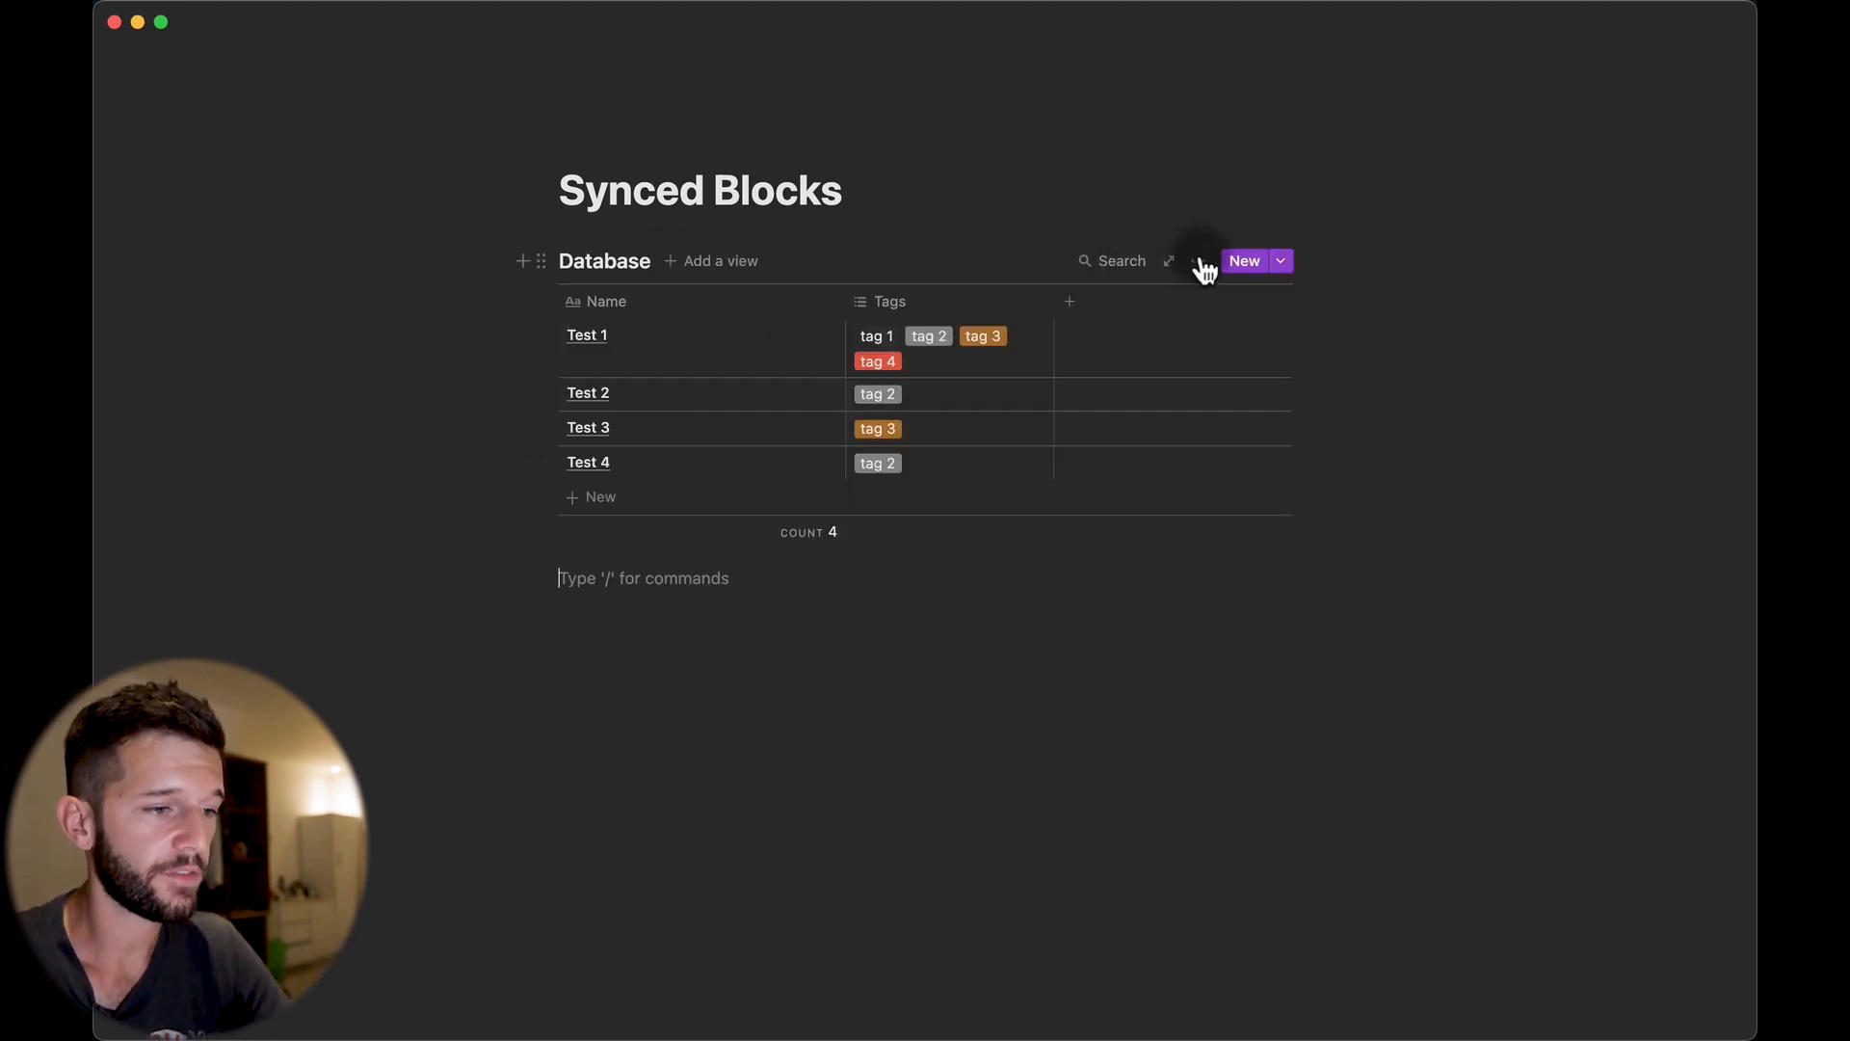
Add a linked view of the Database below the table.
click(1198, 261)
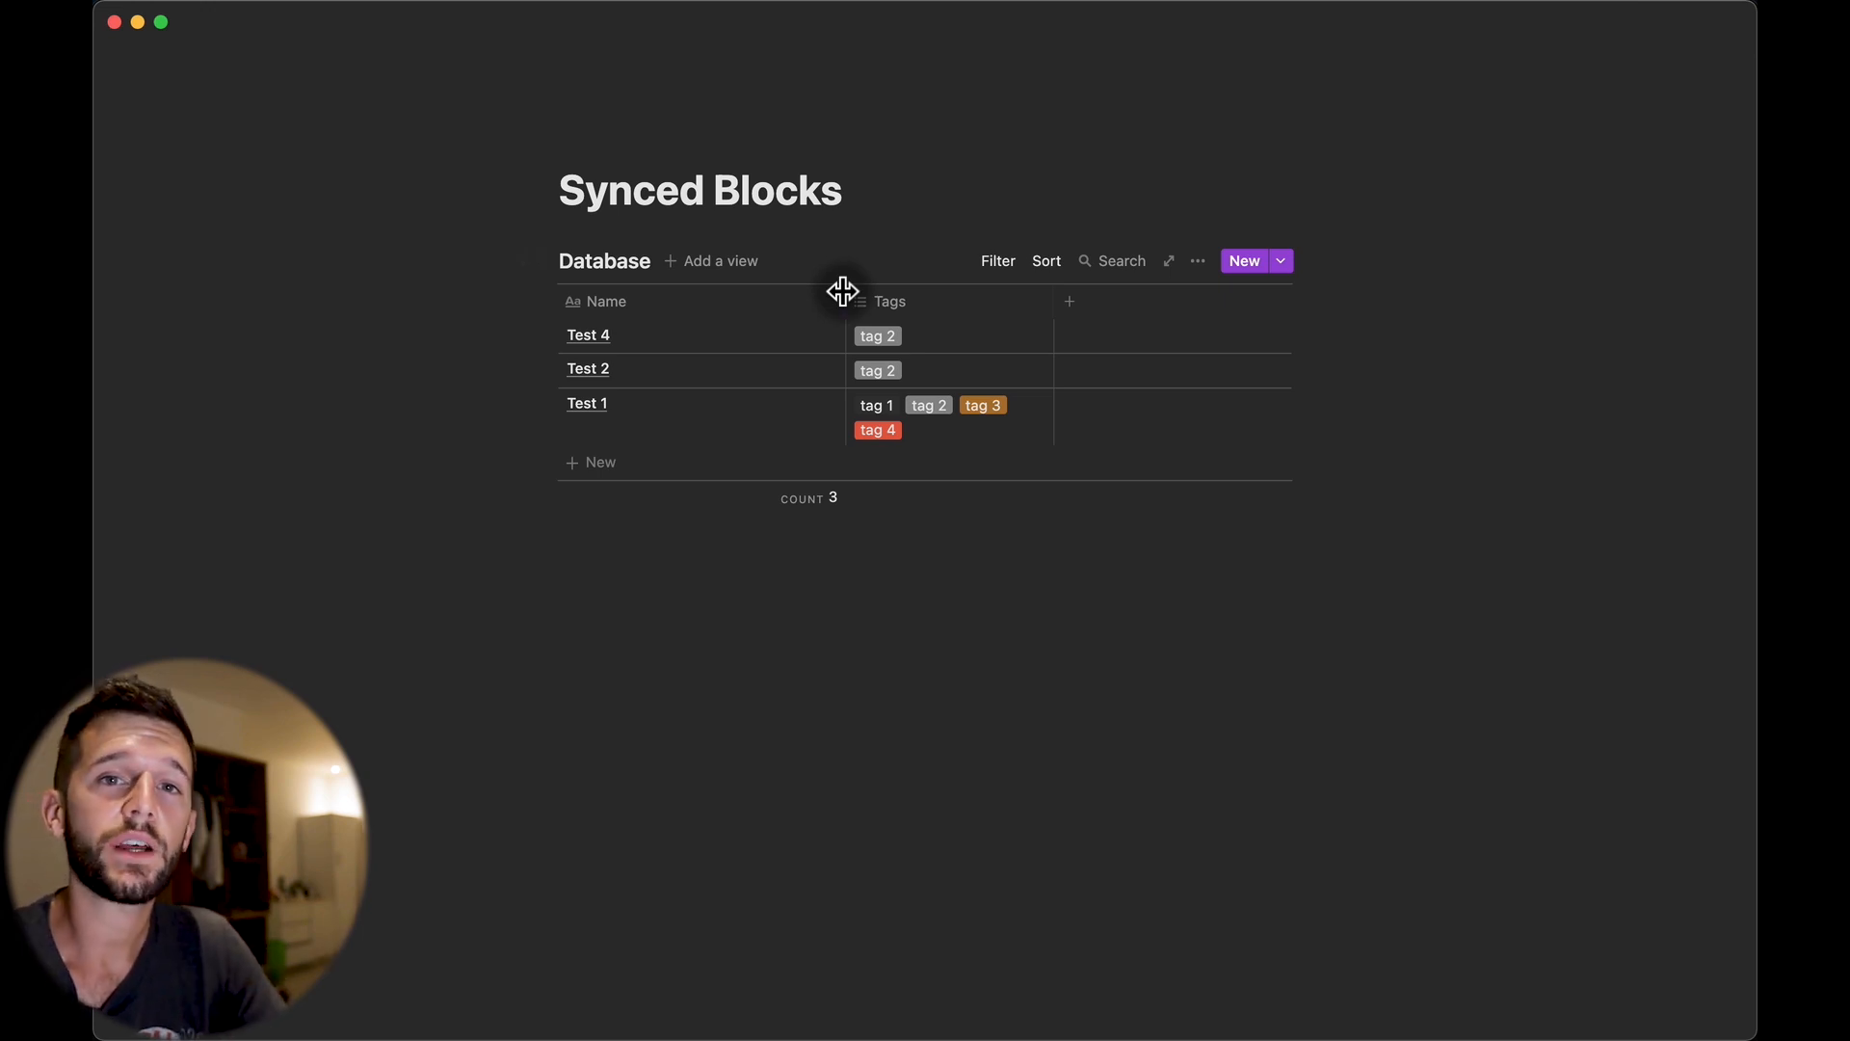
click(580, 546)
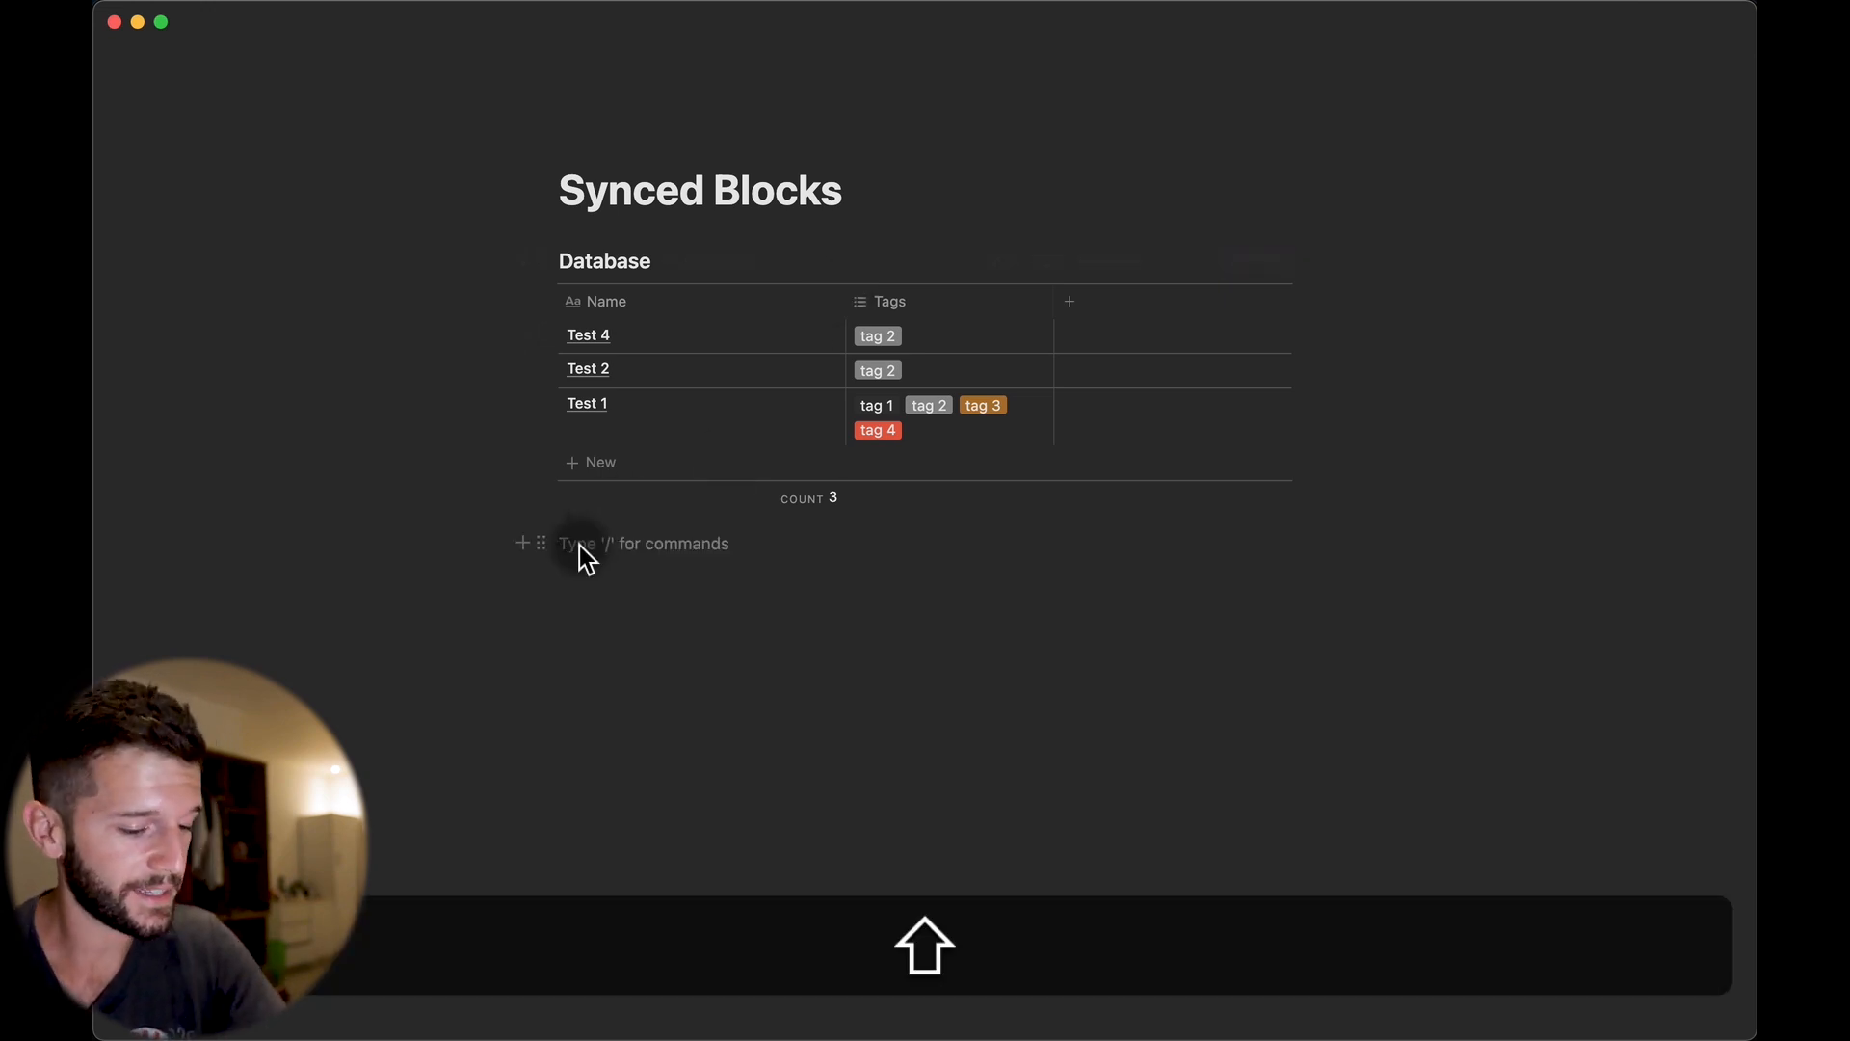
text(/l)
key(Down)
key(Down)
key(Return)
text(databe)
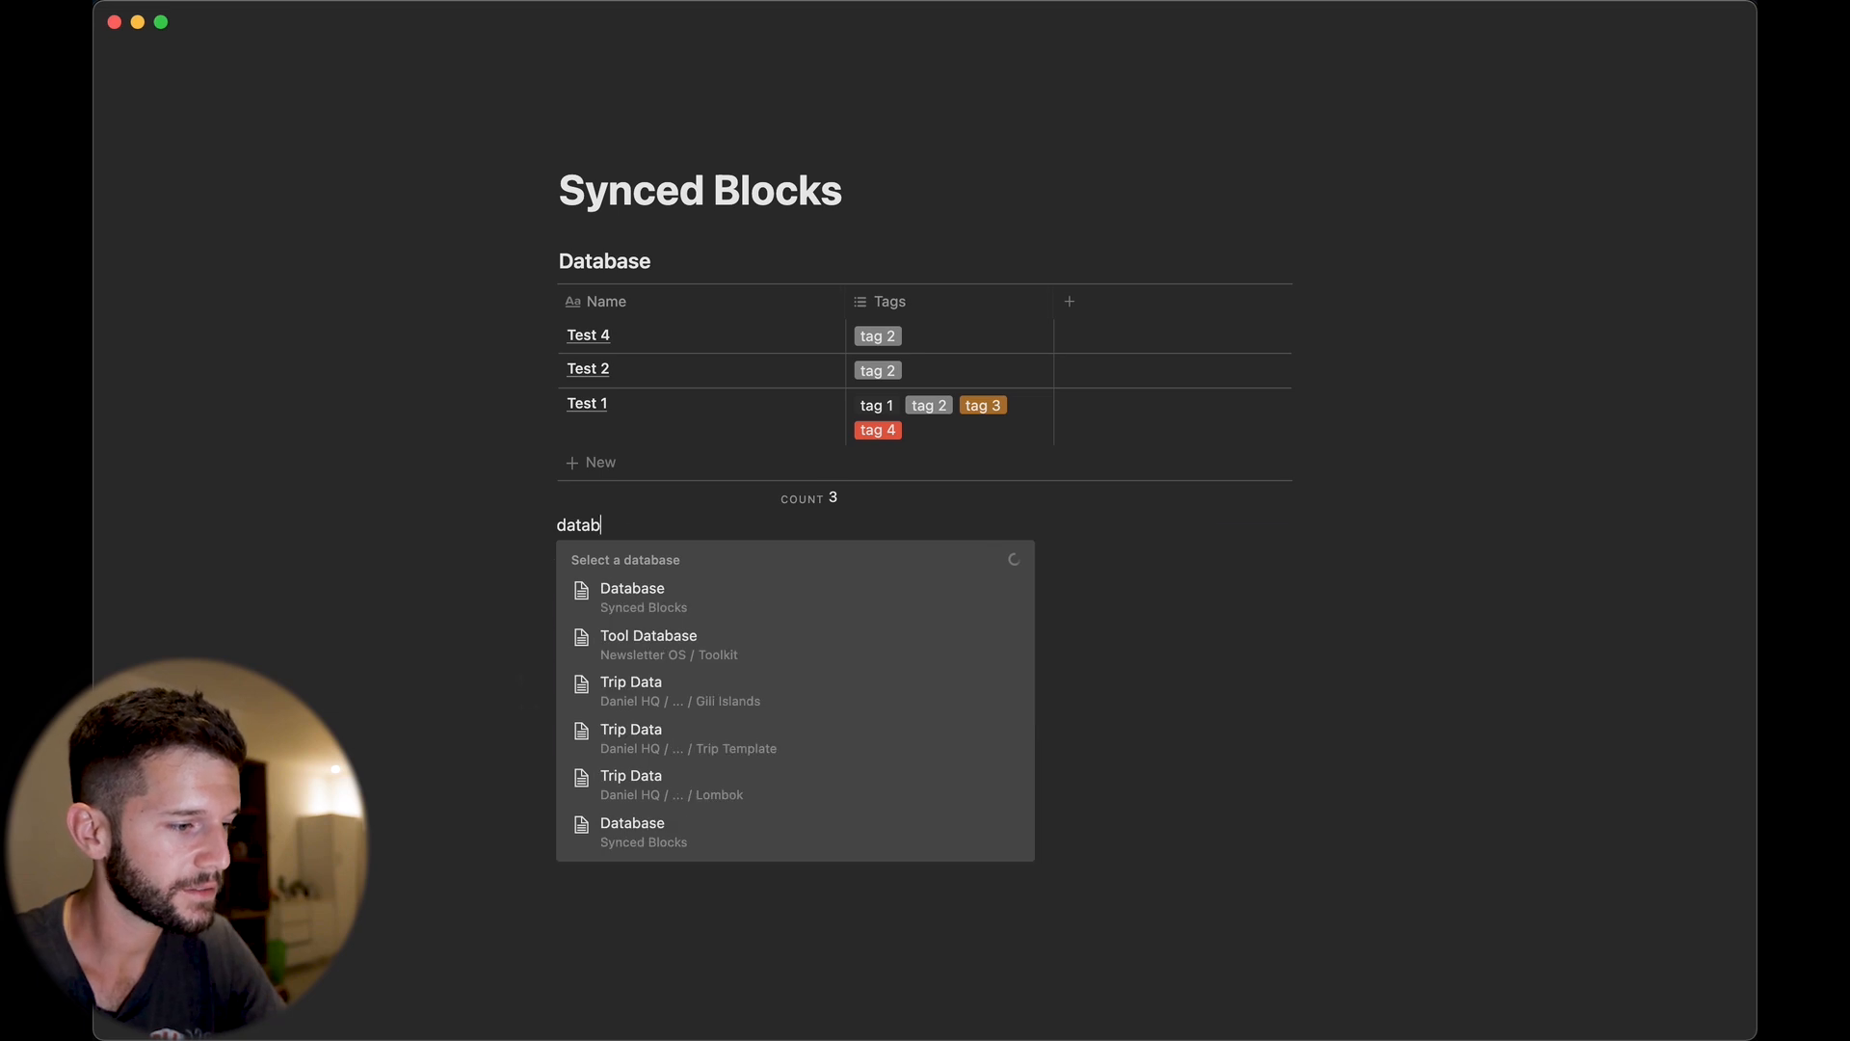
key(Return)
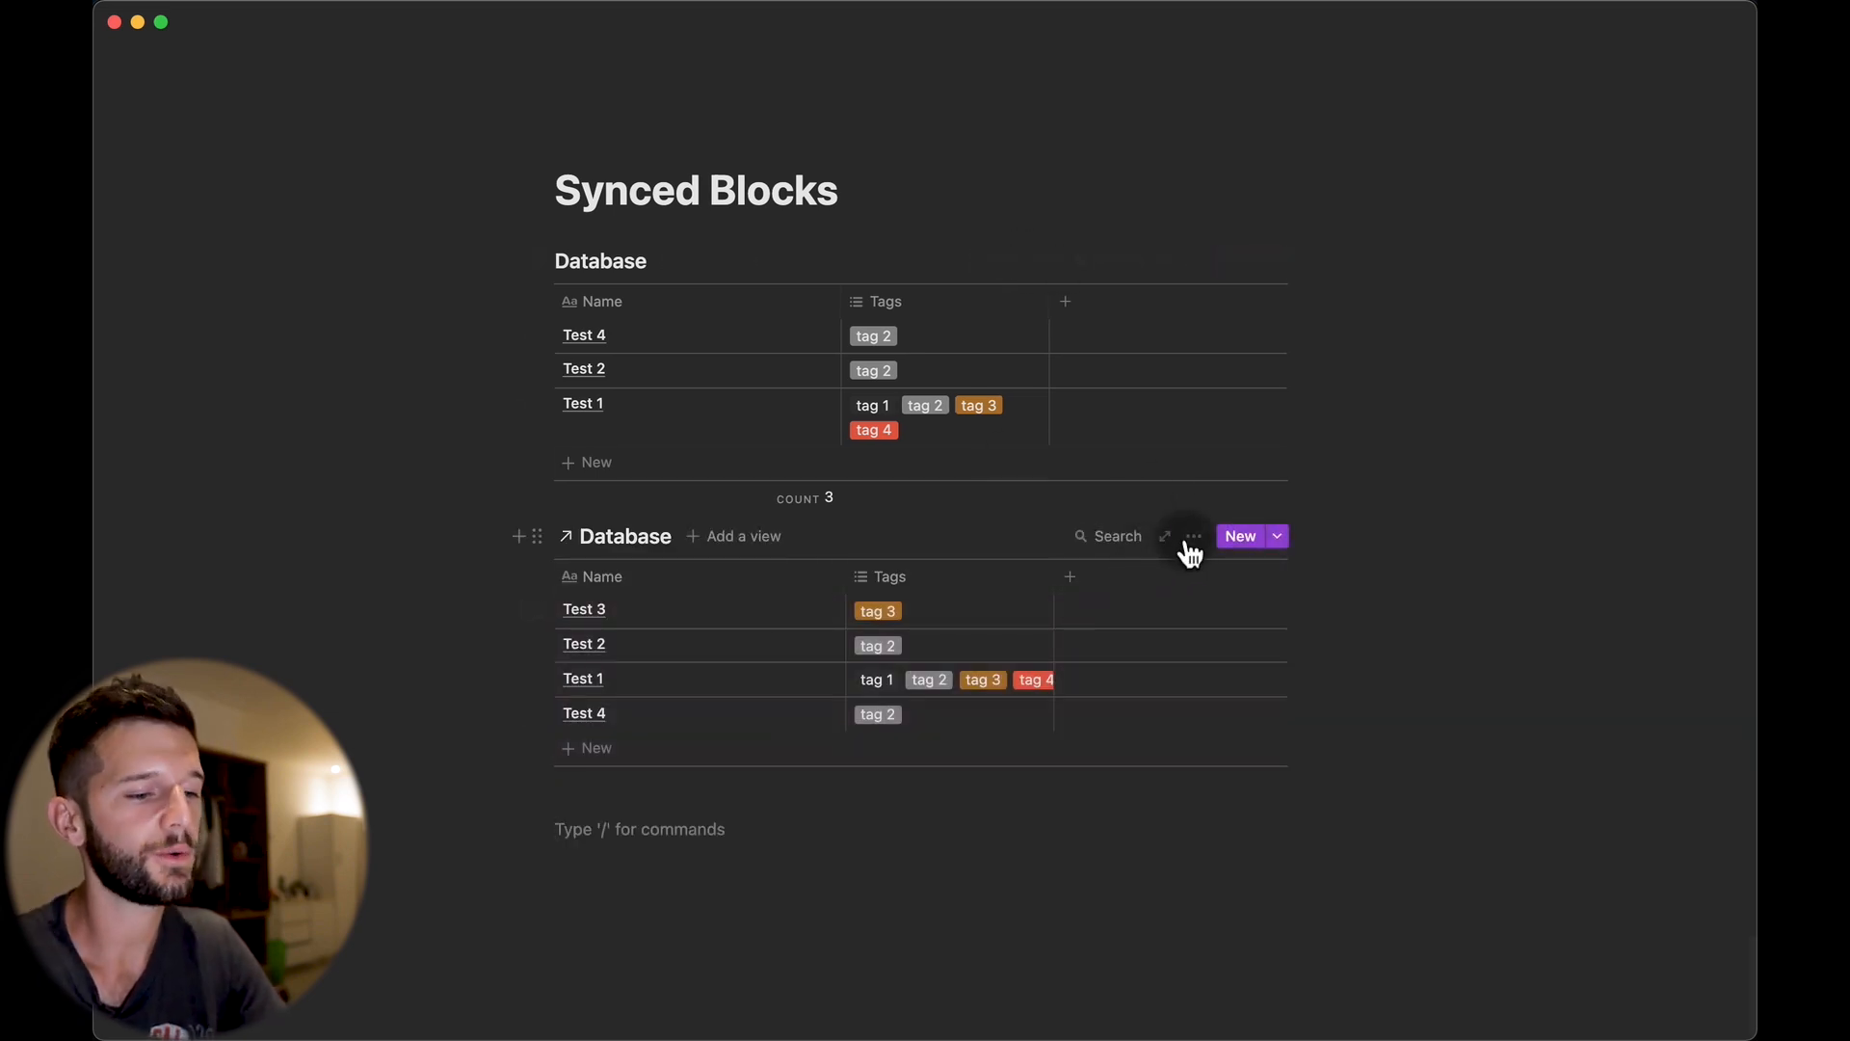
Open the linked view's filter settings and close them without adding a filter.
click(1193, 537)
click(1235, 687)
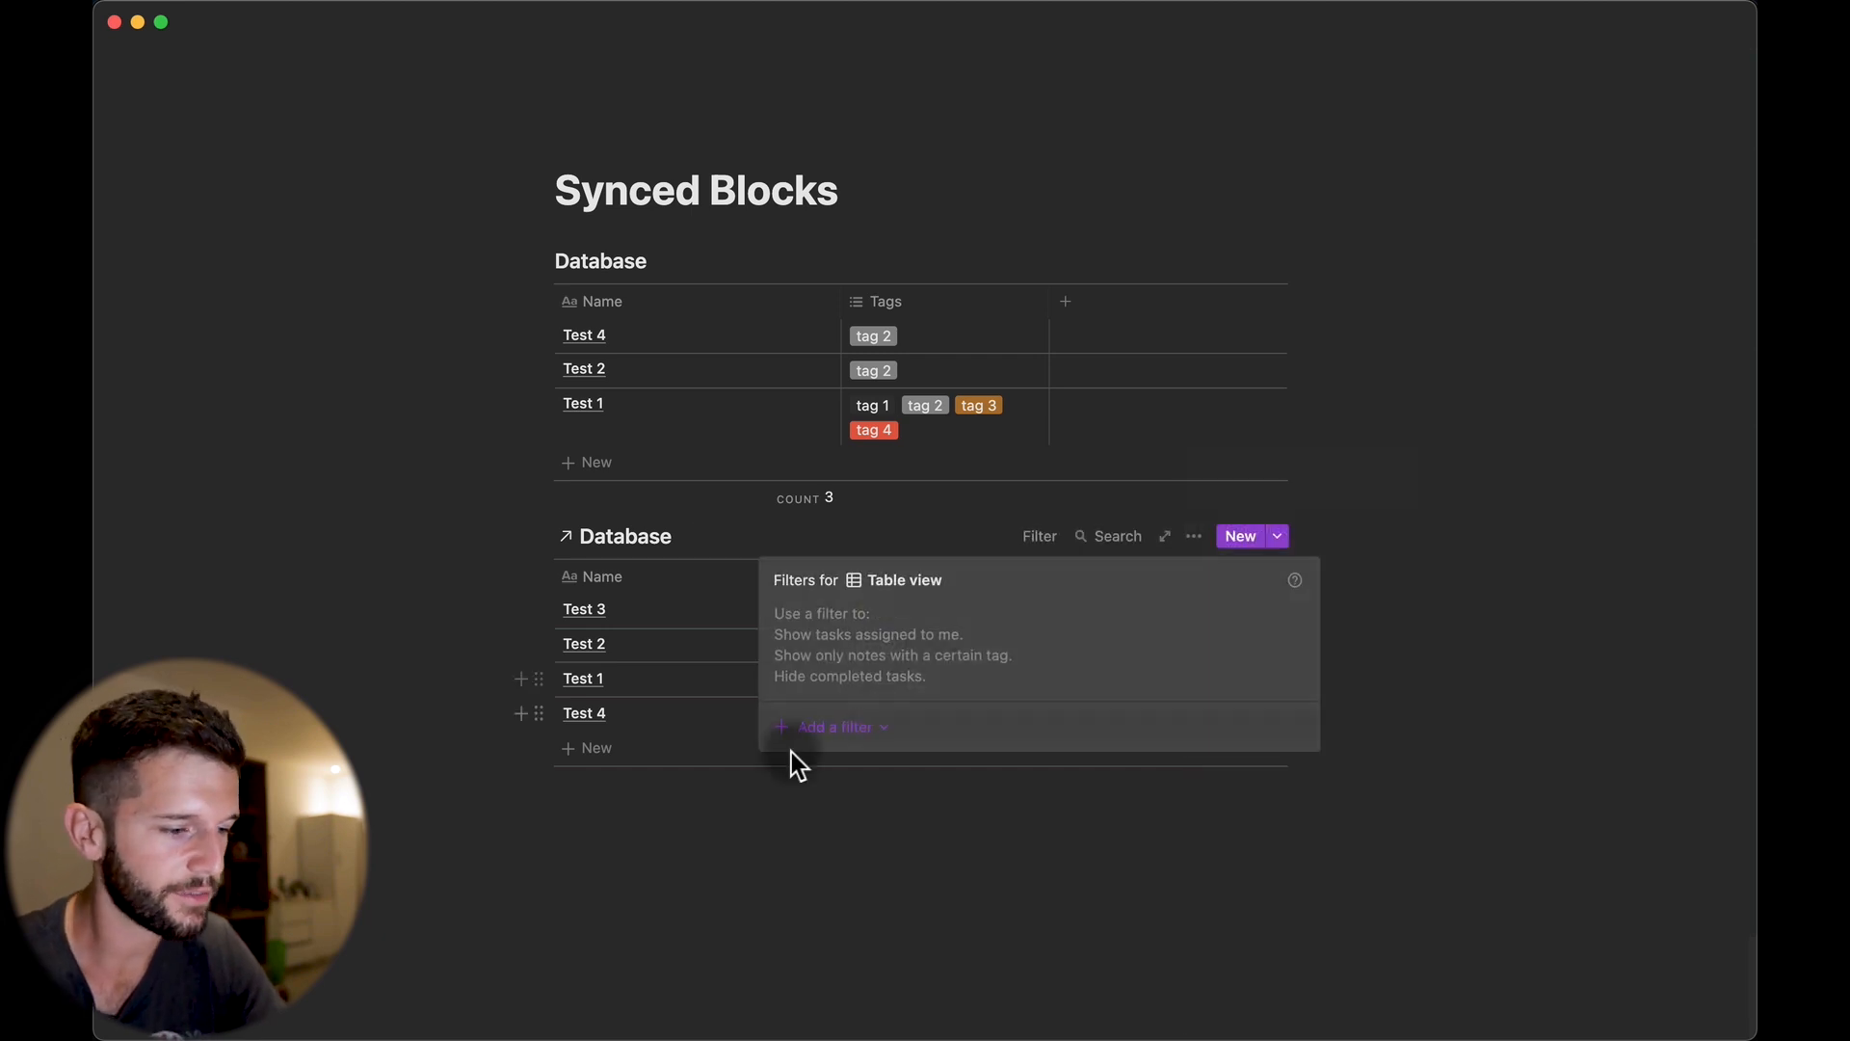
click(1327, 649)
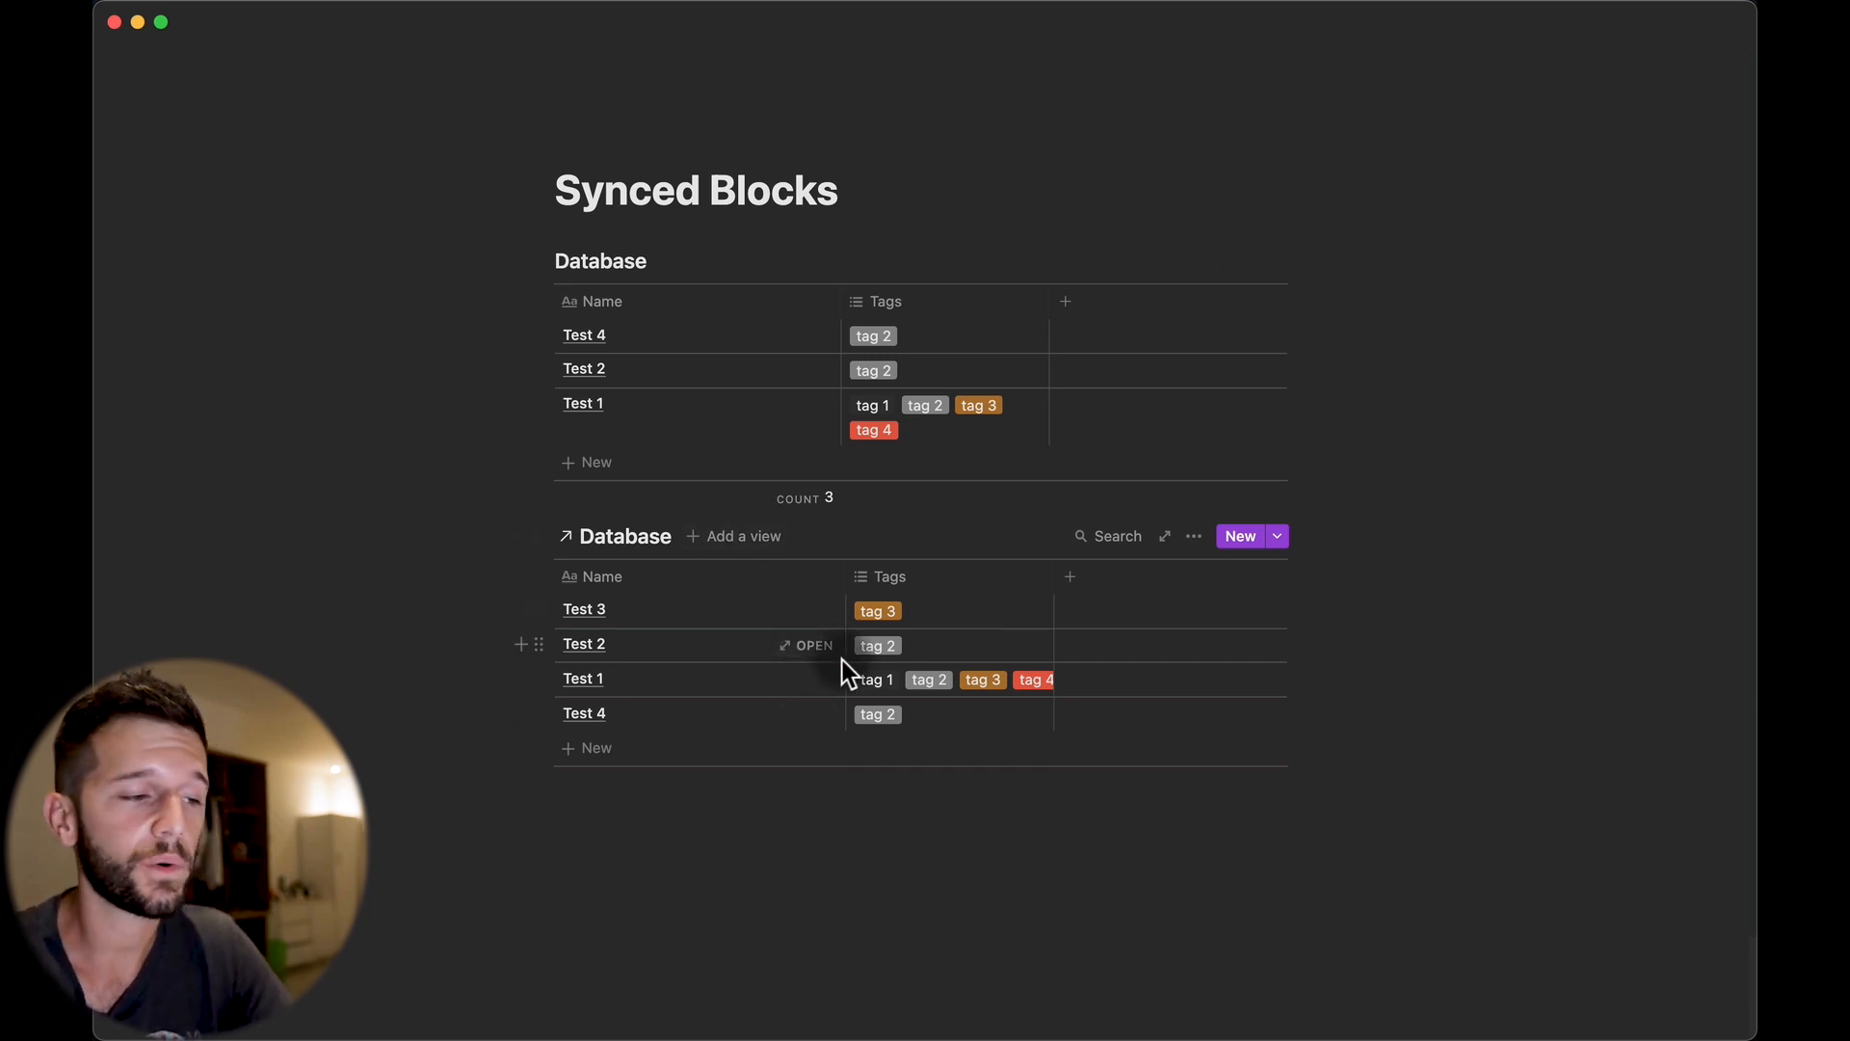
Delete the linked Database view, then add an empty synced block below the table via /syn.
drag(1450, 846, 793, 652)
key(BackSpace)
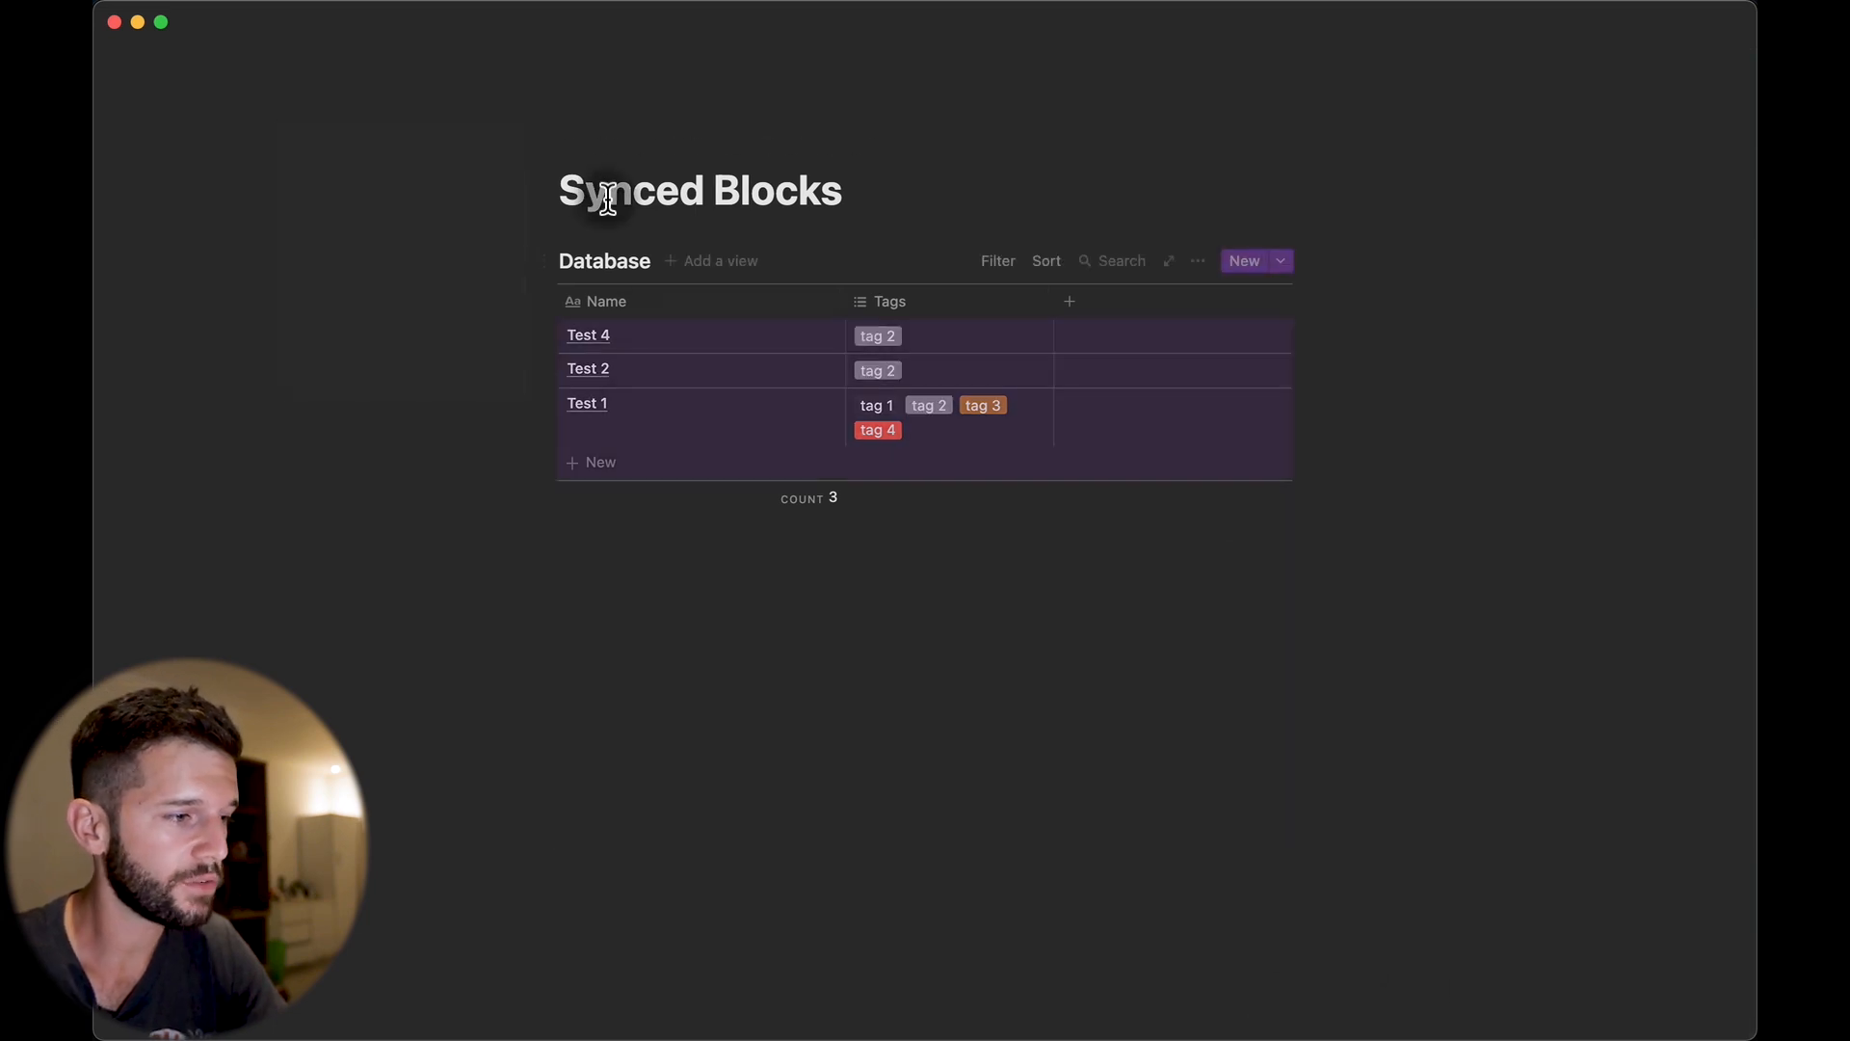
click(593, 563)
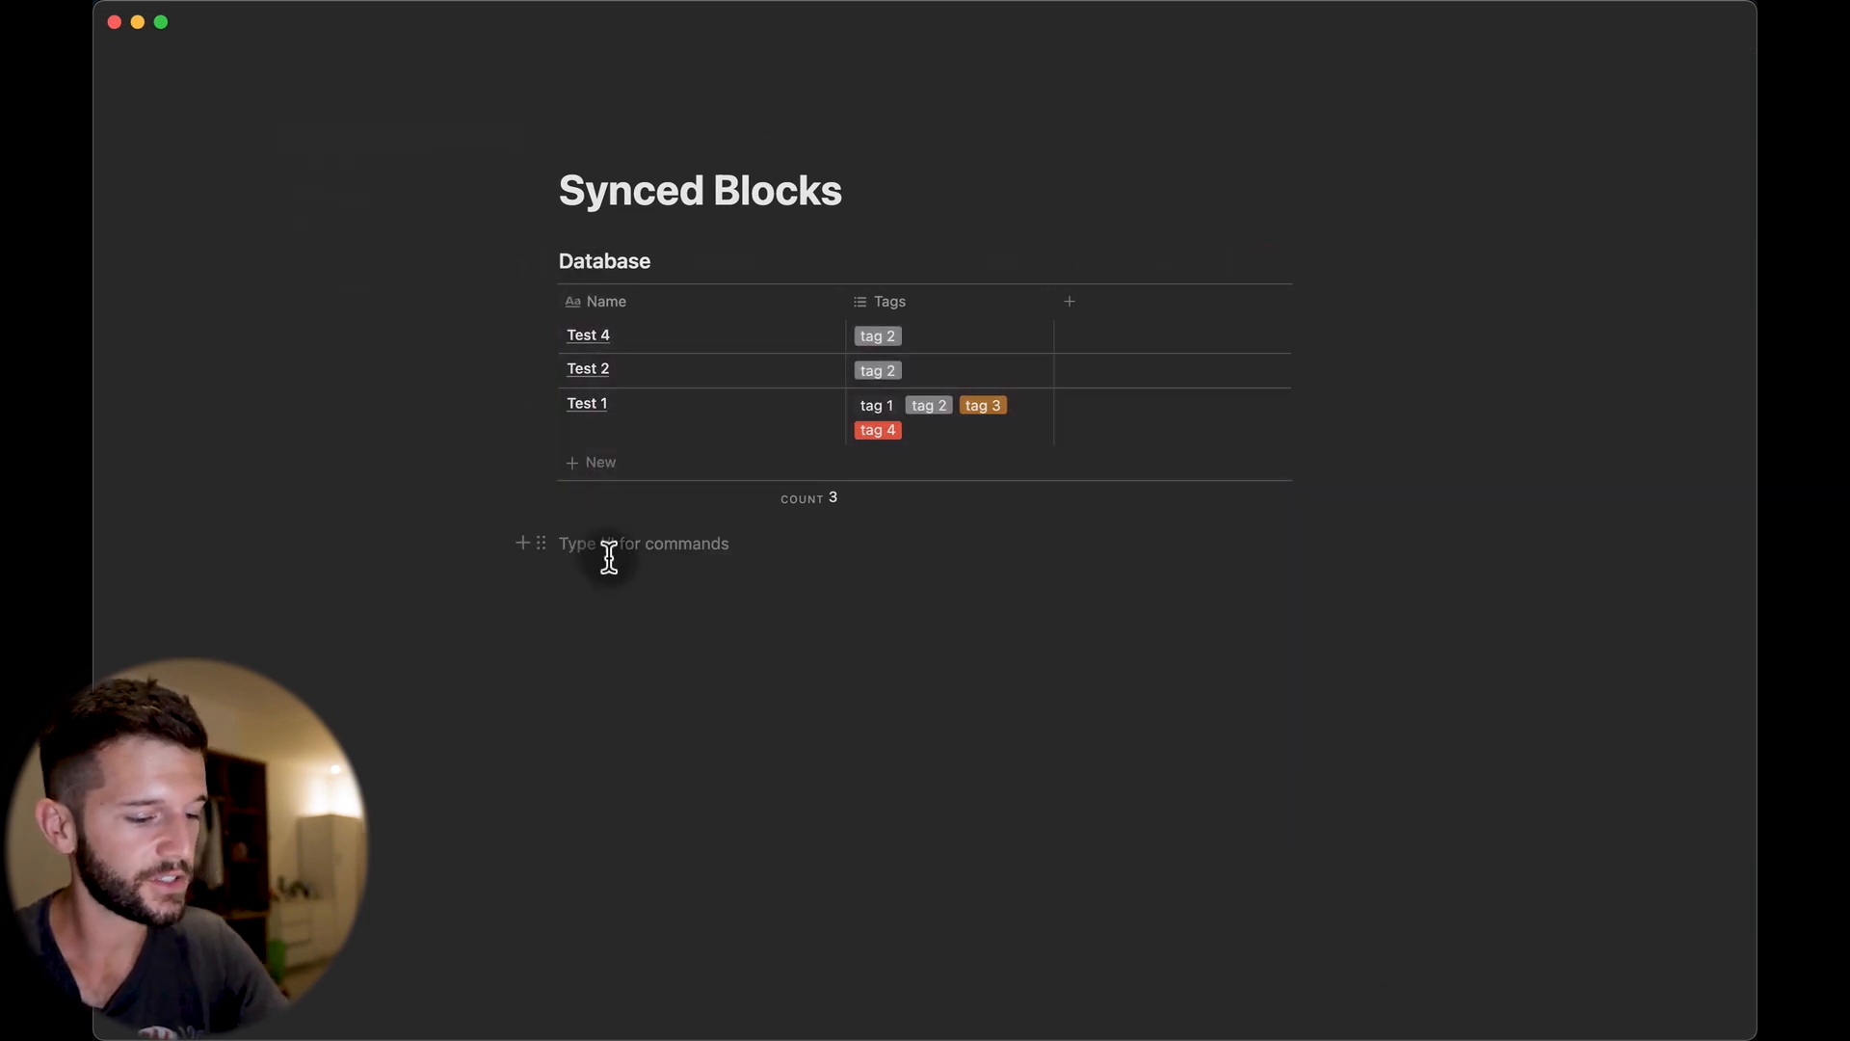
text(/syn)
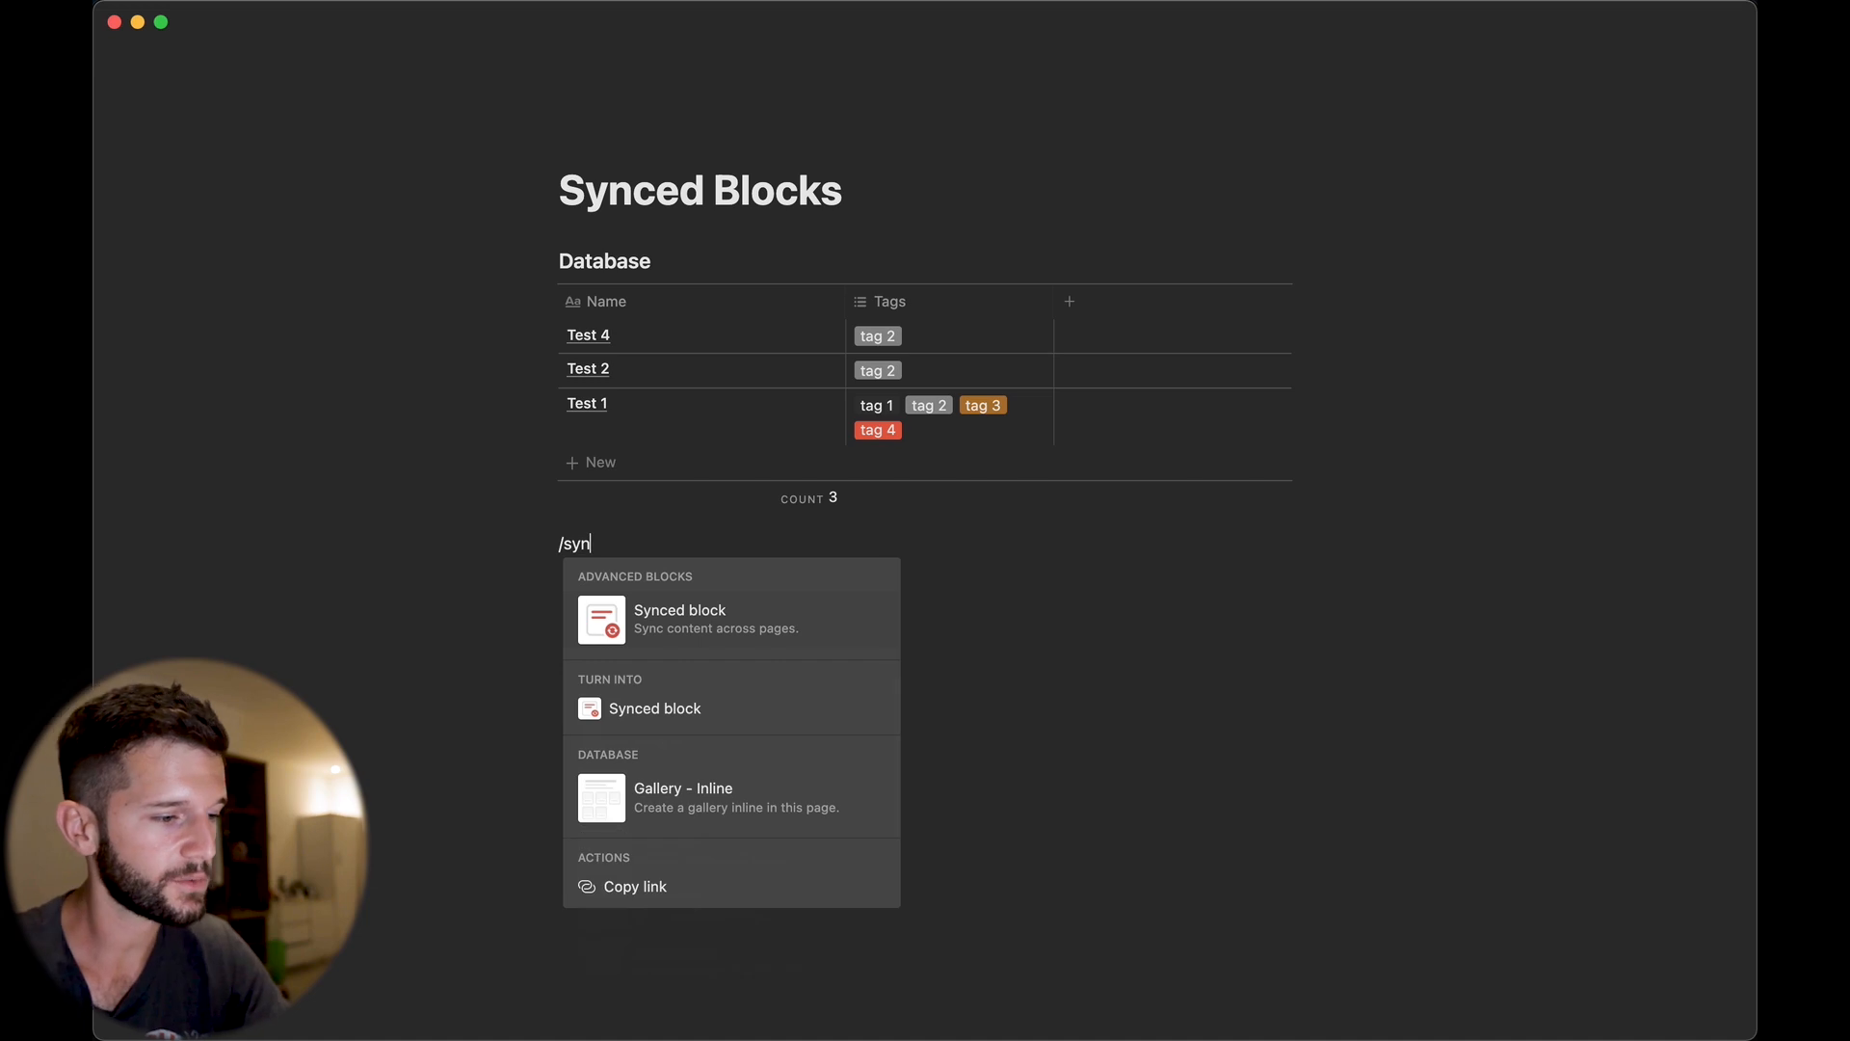
key(Return)
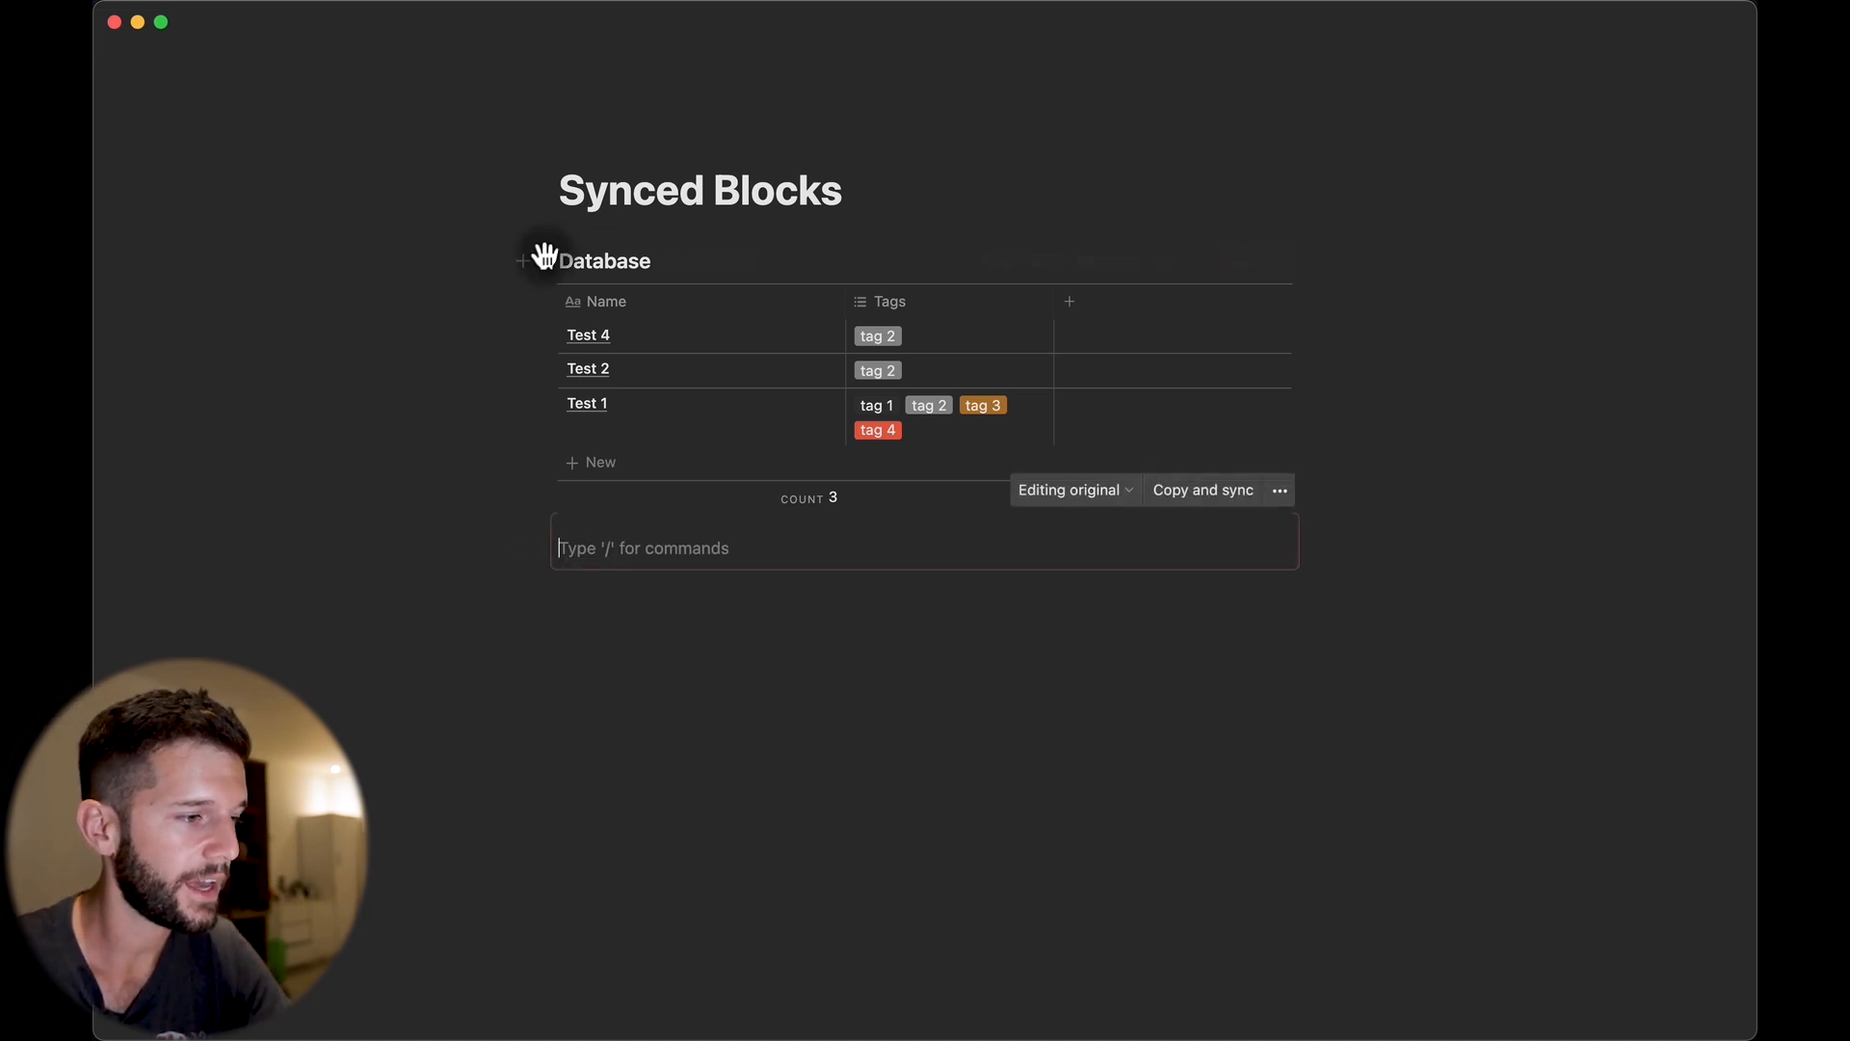
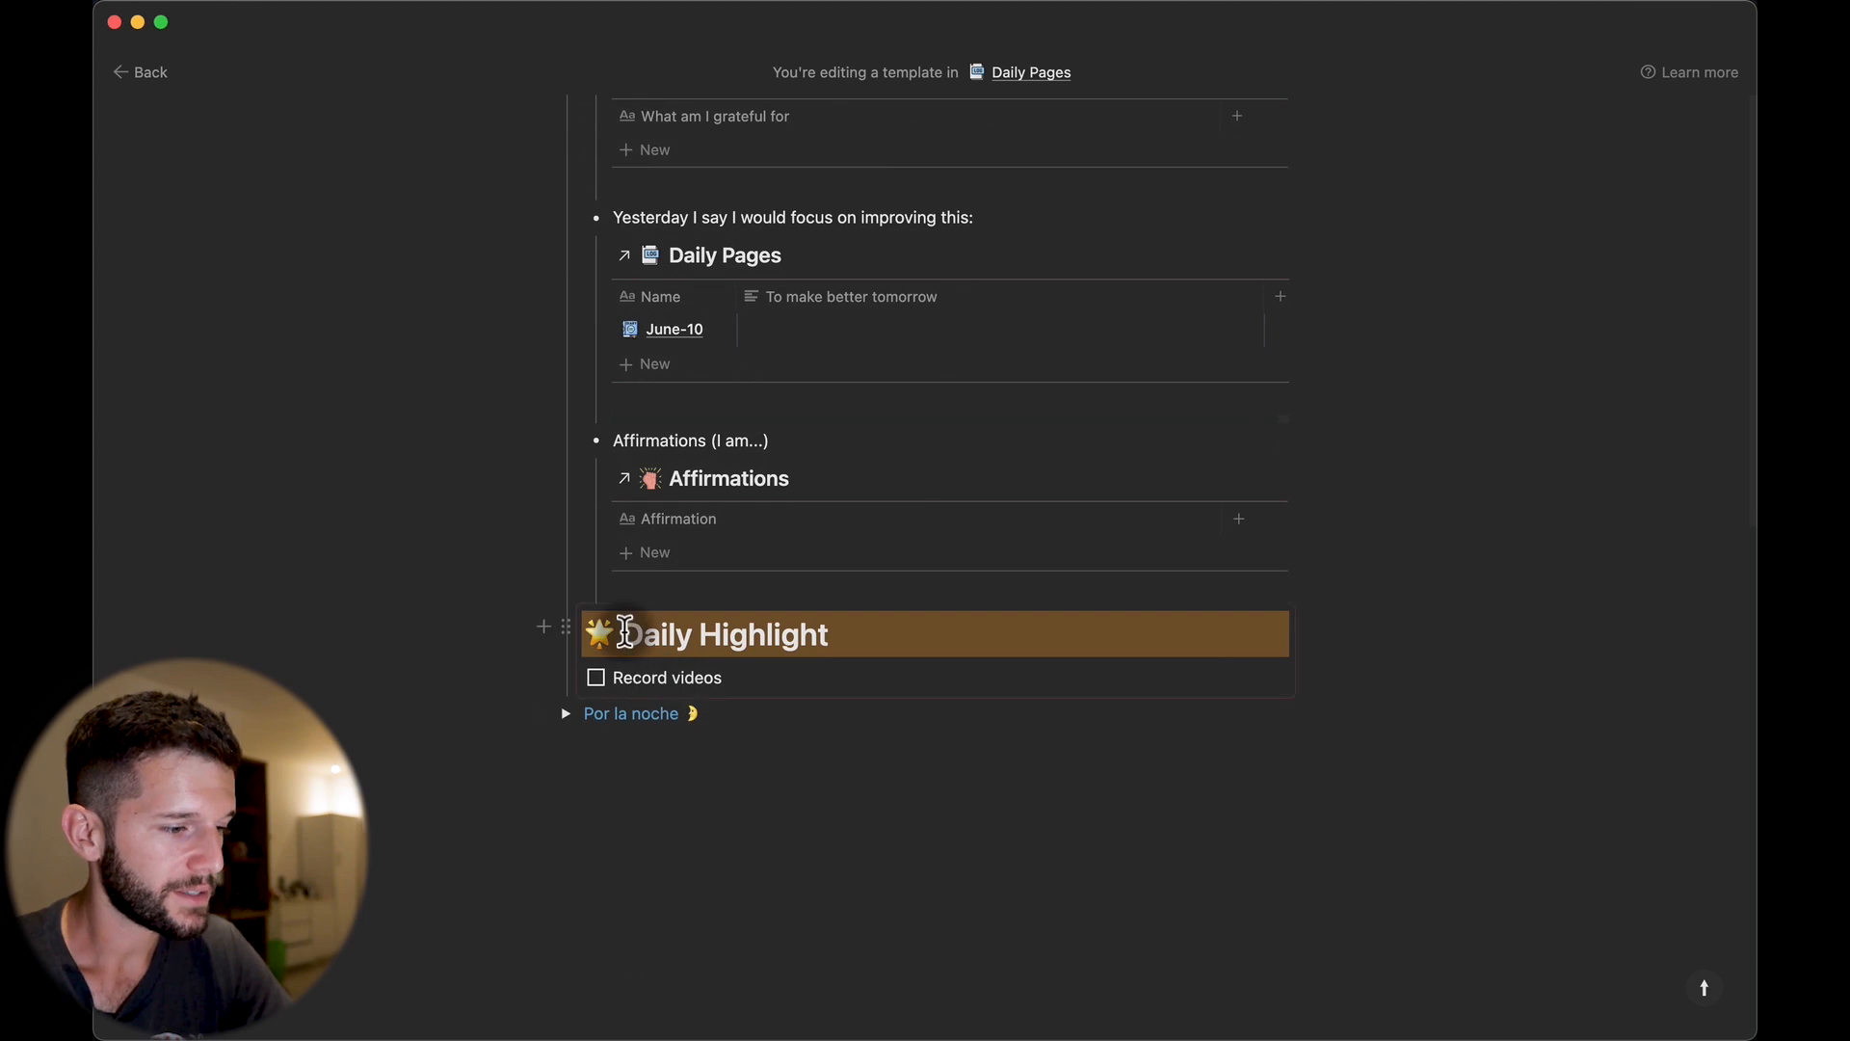
Check the Daily Highlight block's sync status and edit its Record videos to-do.
click(613, 686)
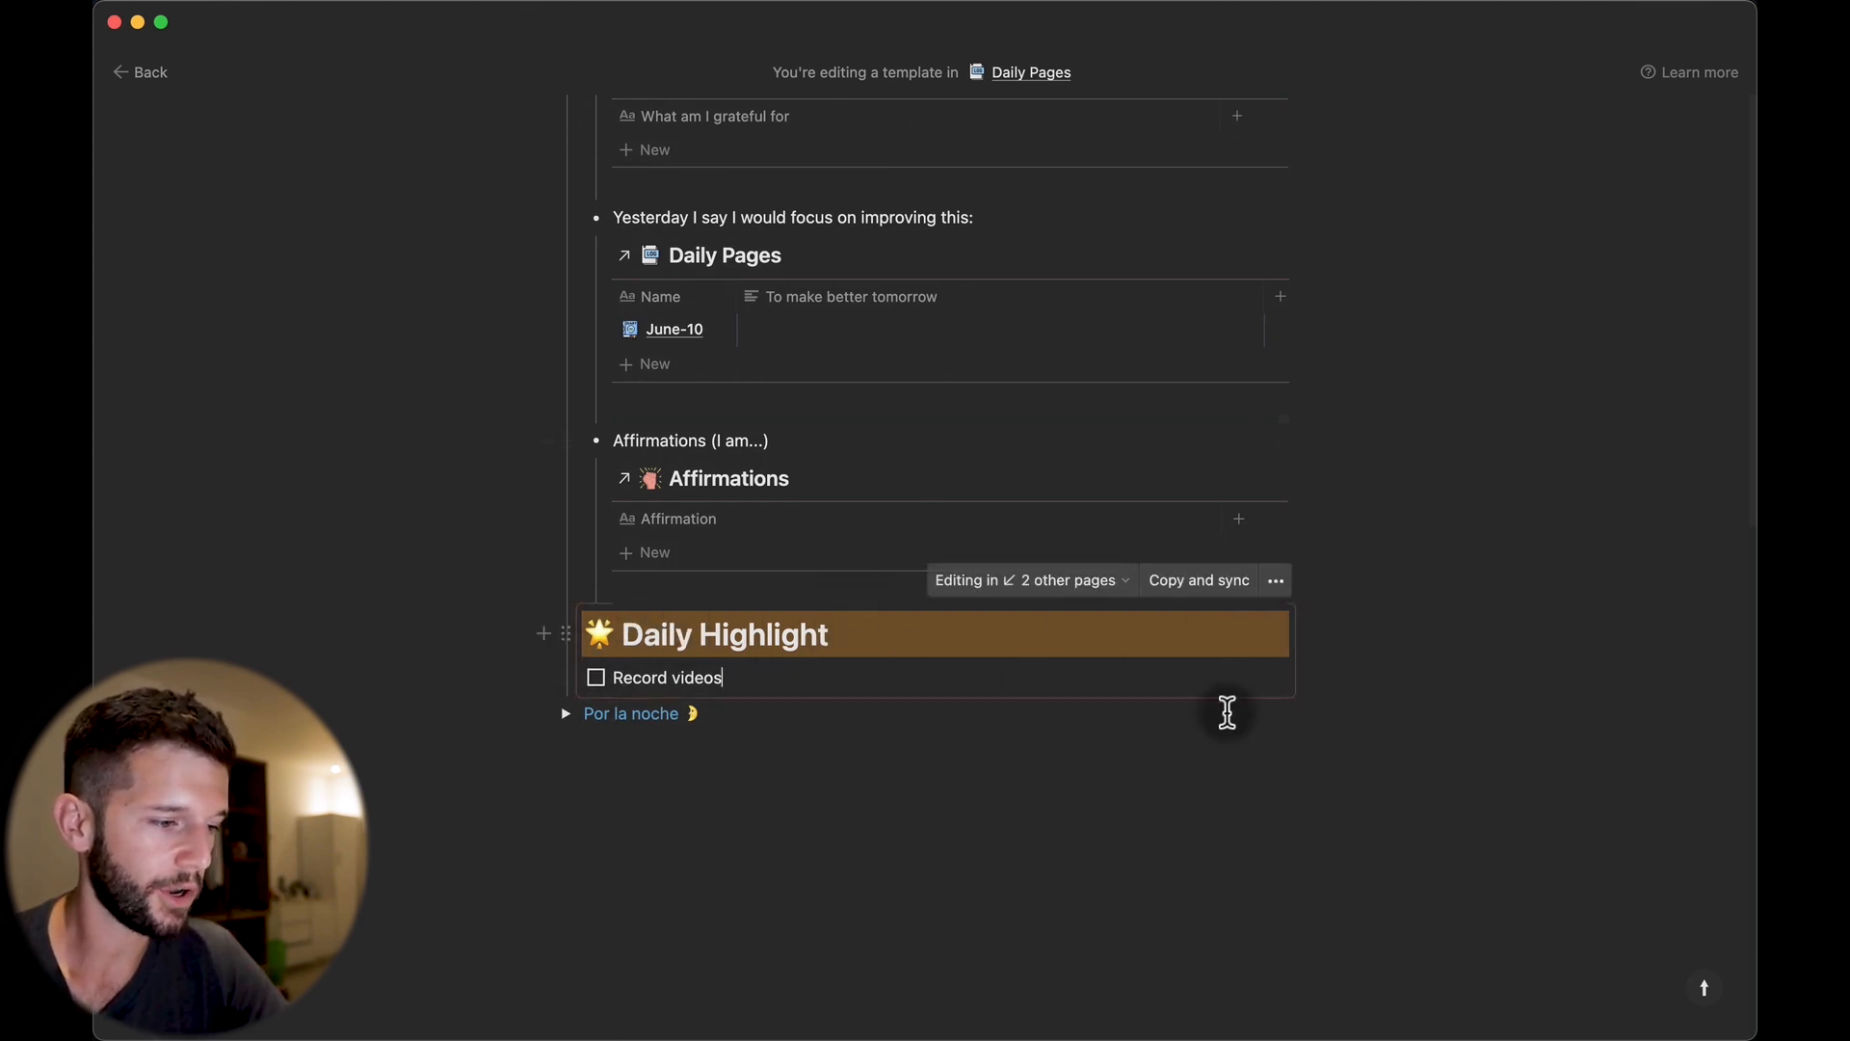
click(718, 677)
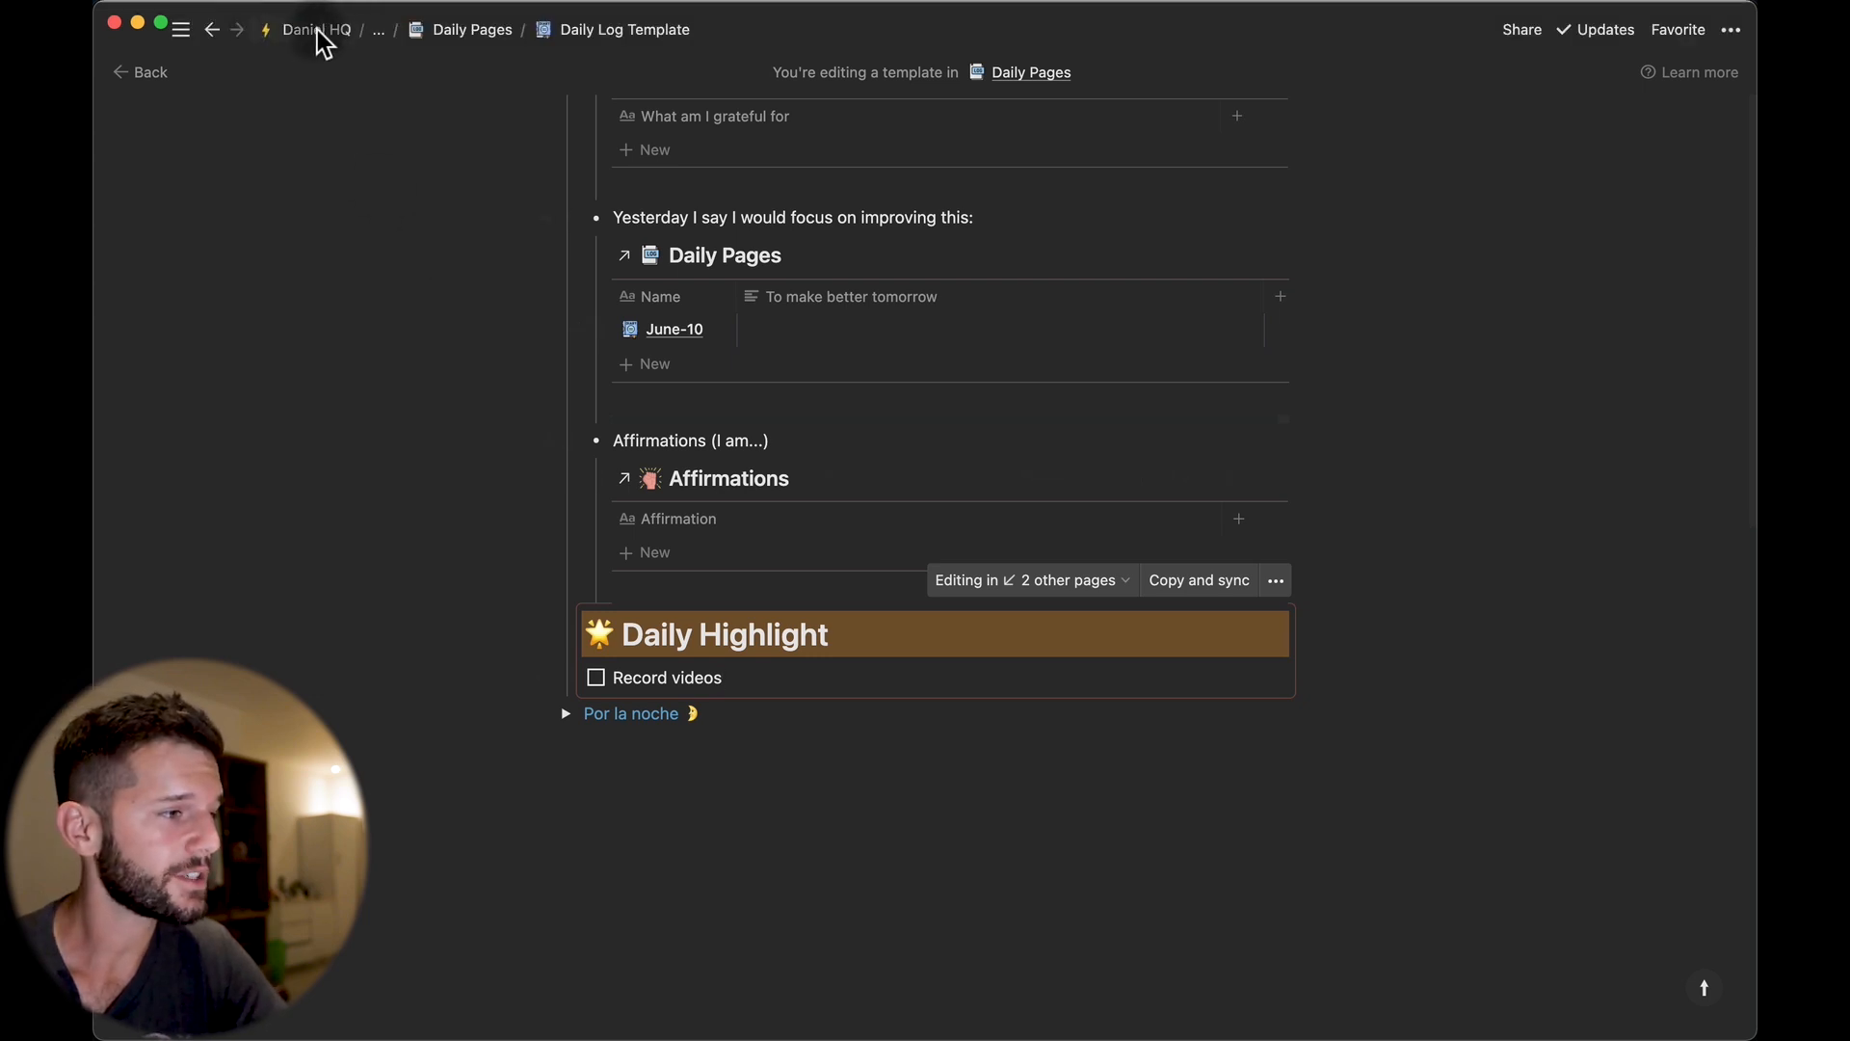
Return to the workspace home and confirm Record videos appears under Daily Highlight on the Focus page.
click(317, 31)
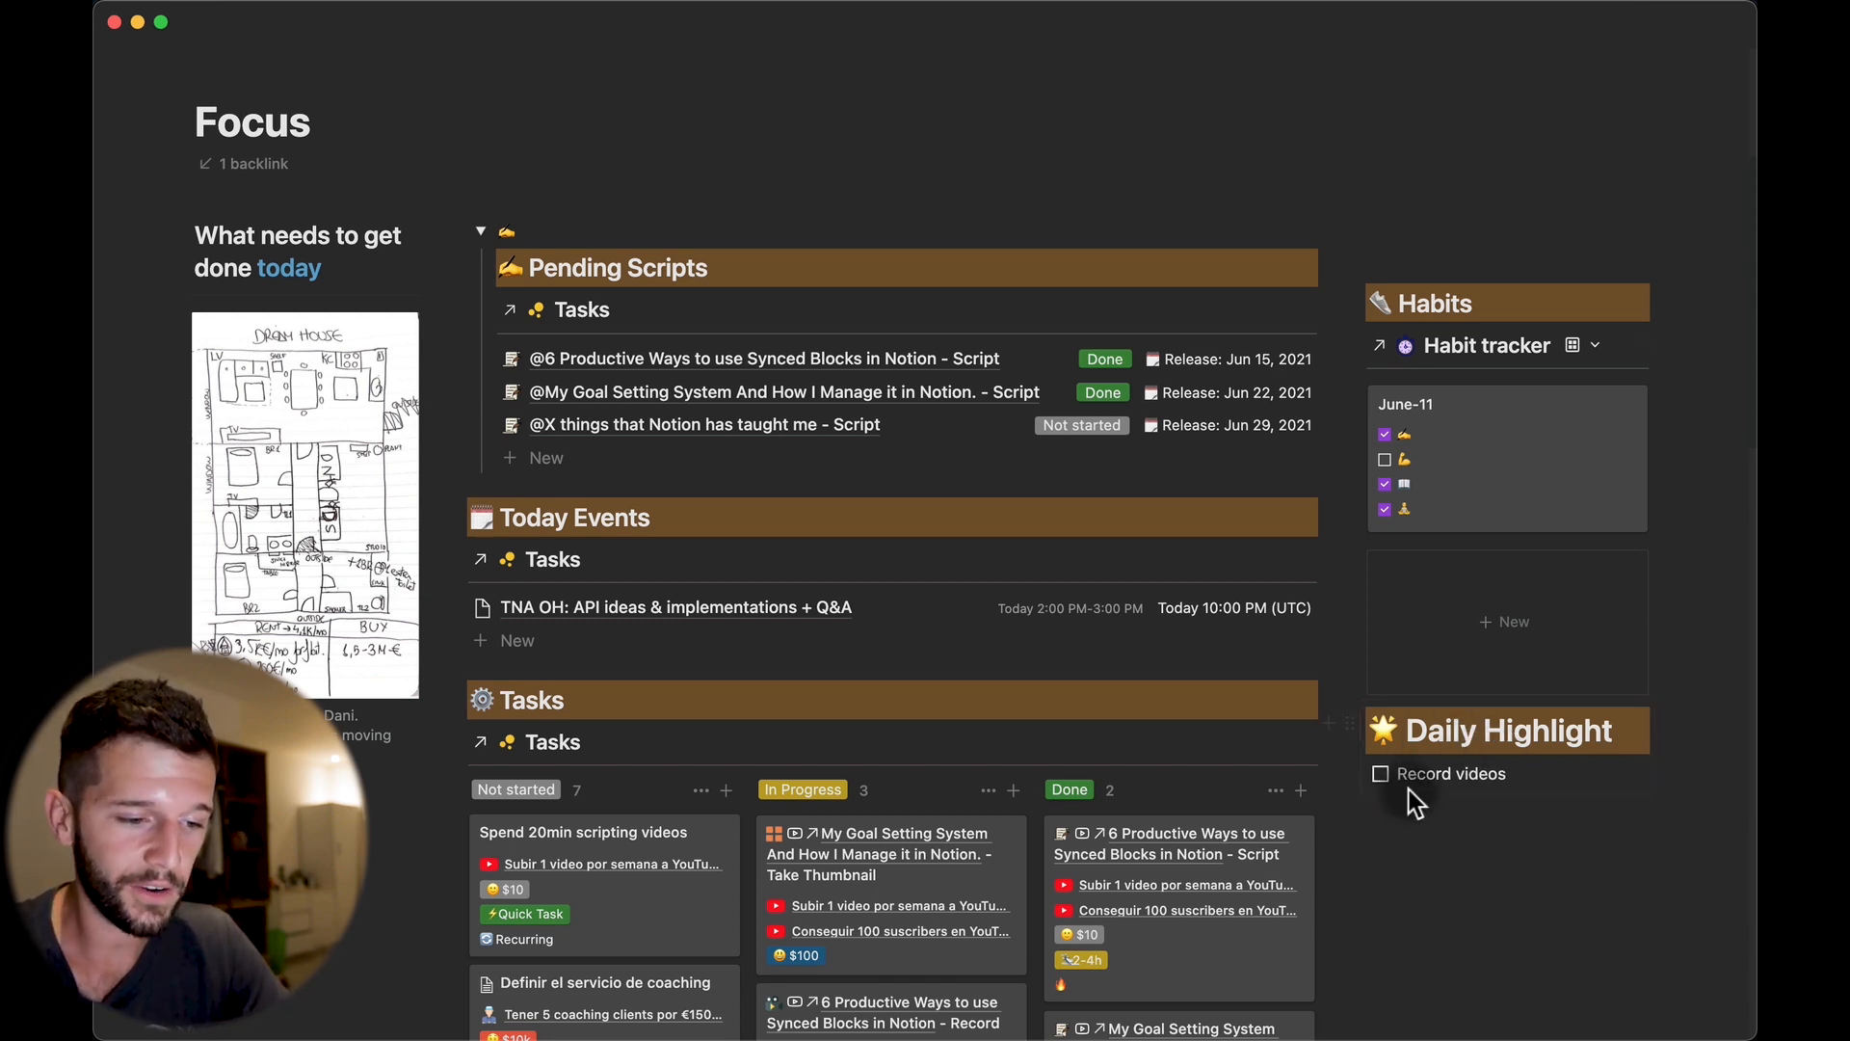
drag(1398, 773, 1532, 768)
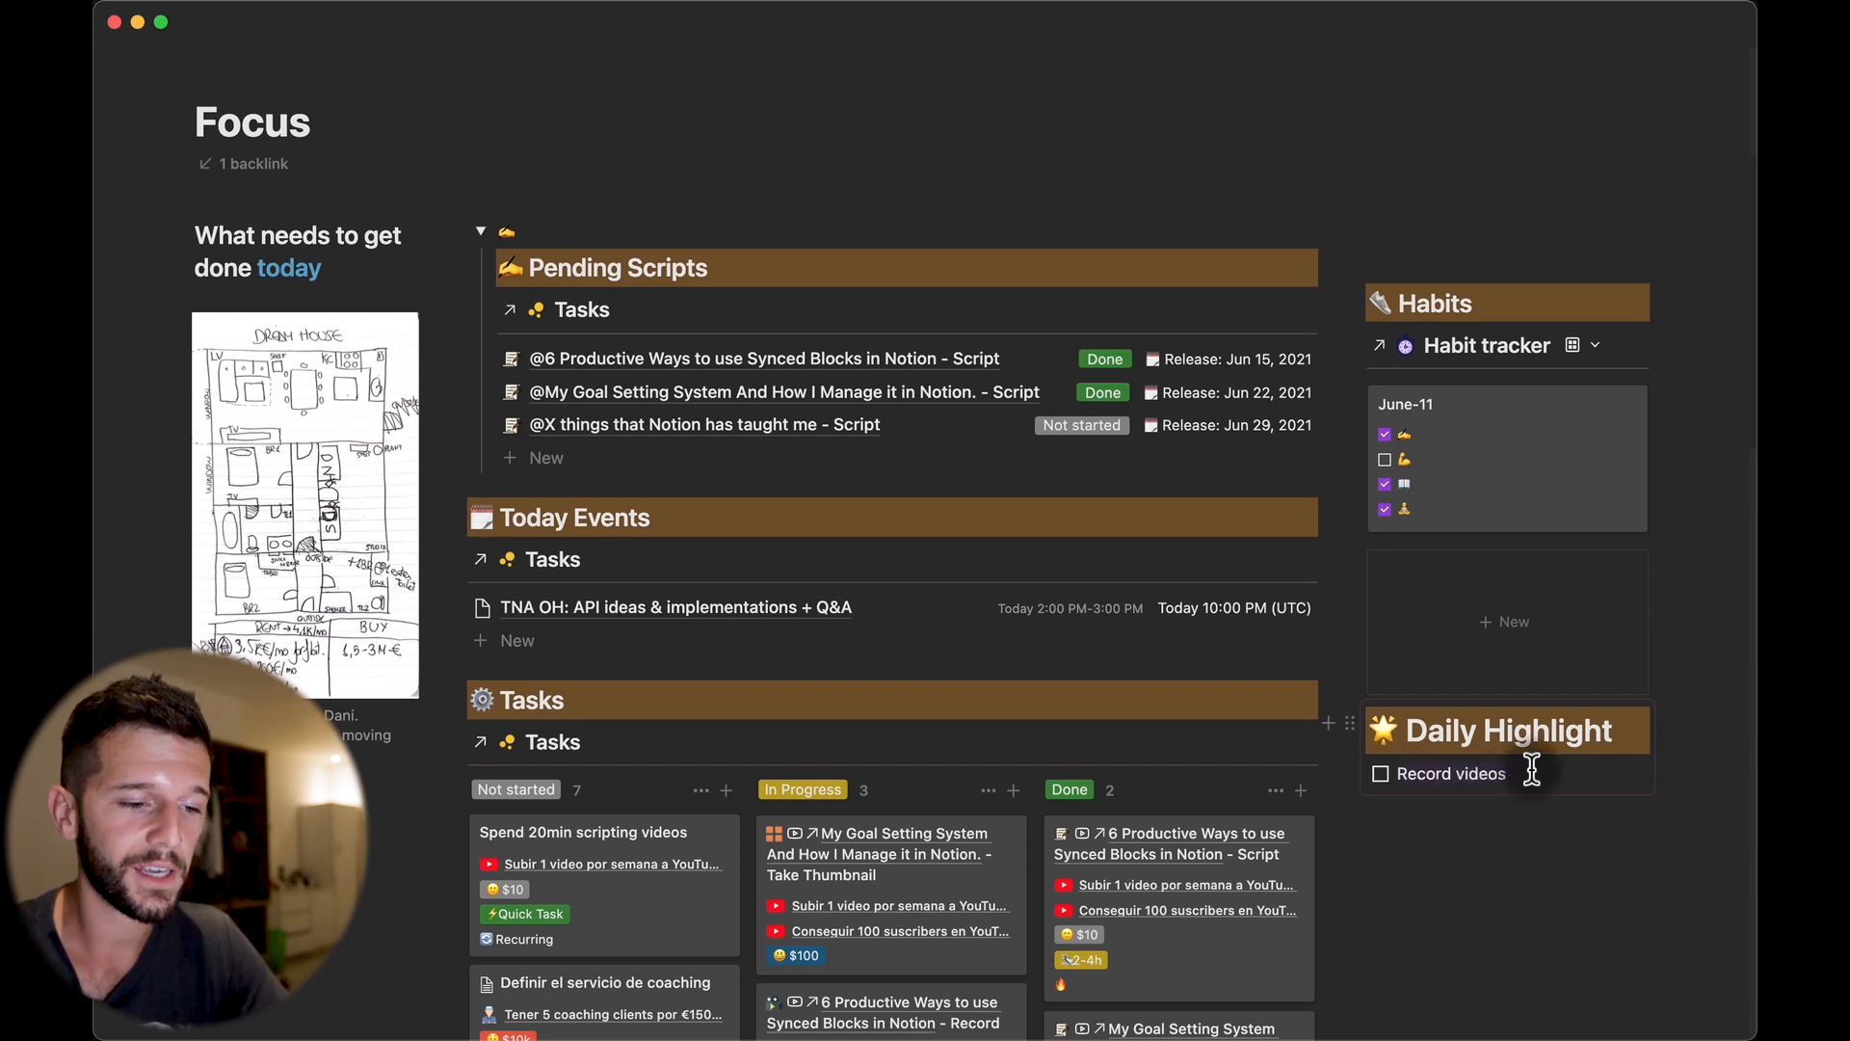
click(1526, 774)
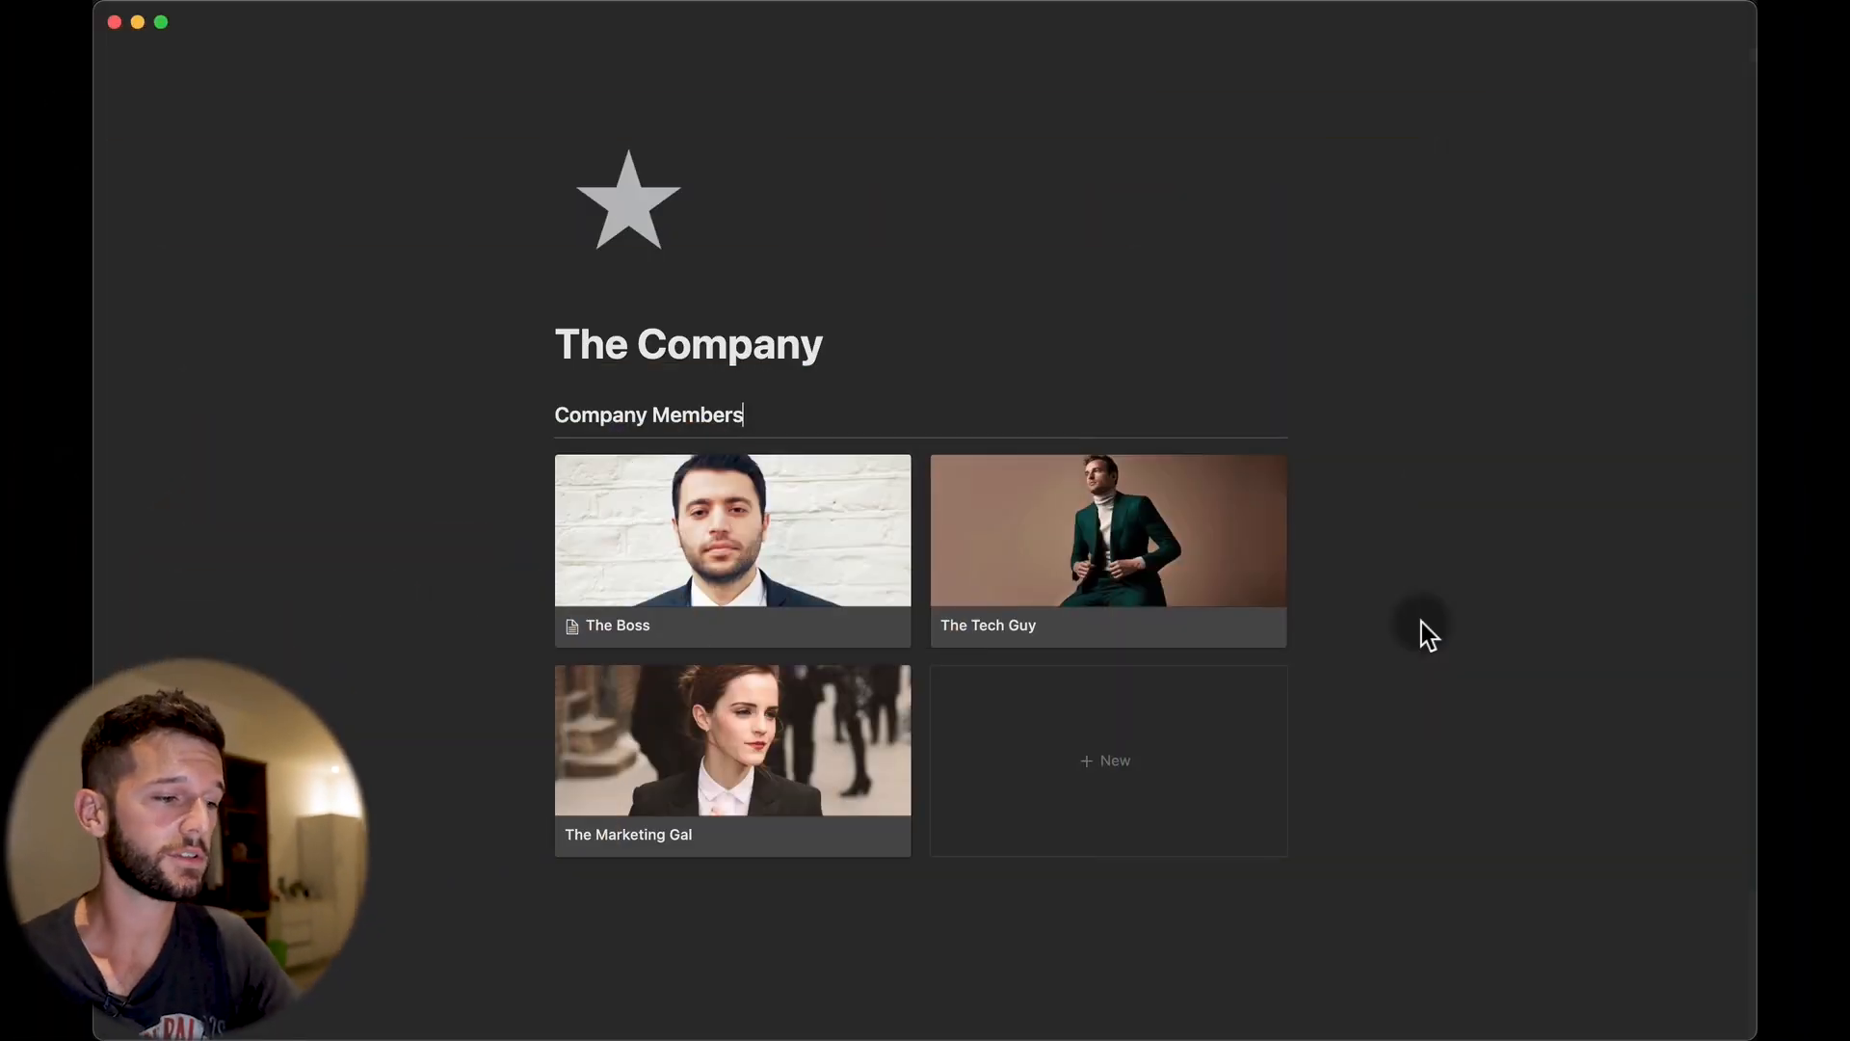
Peek at The Boss's page, then apply the Employee Template to The Tech Guy's page.
click(617, 549)
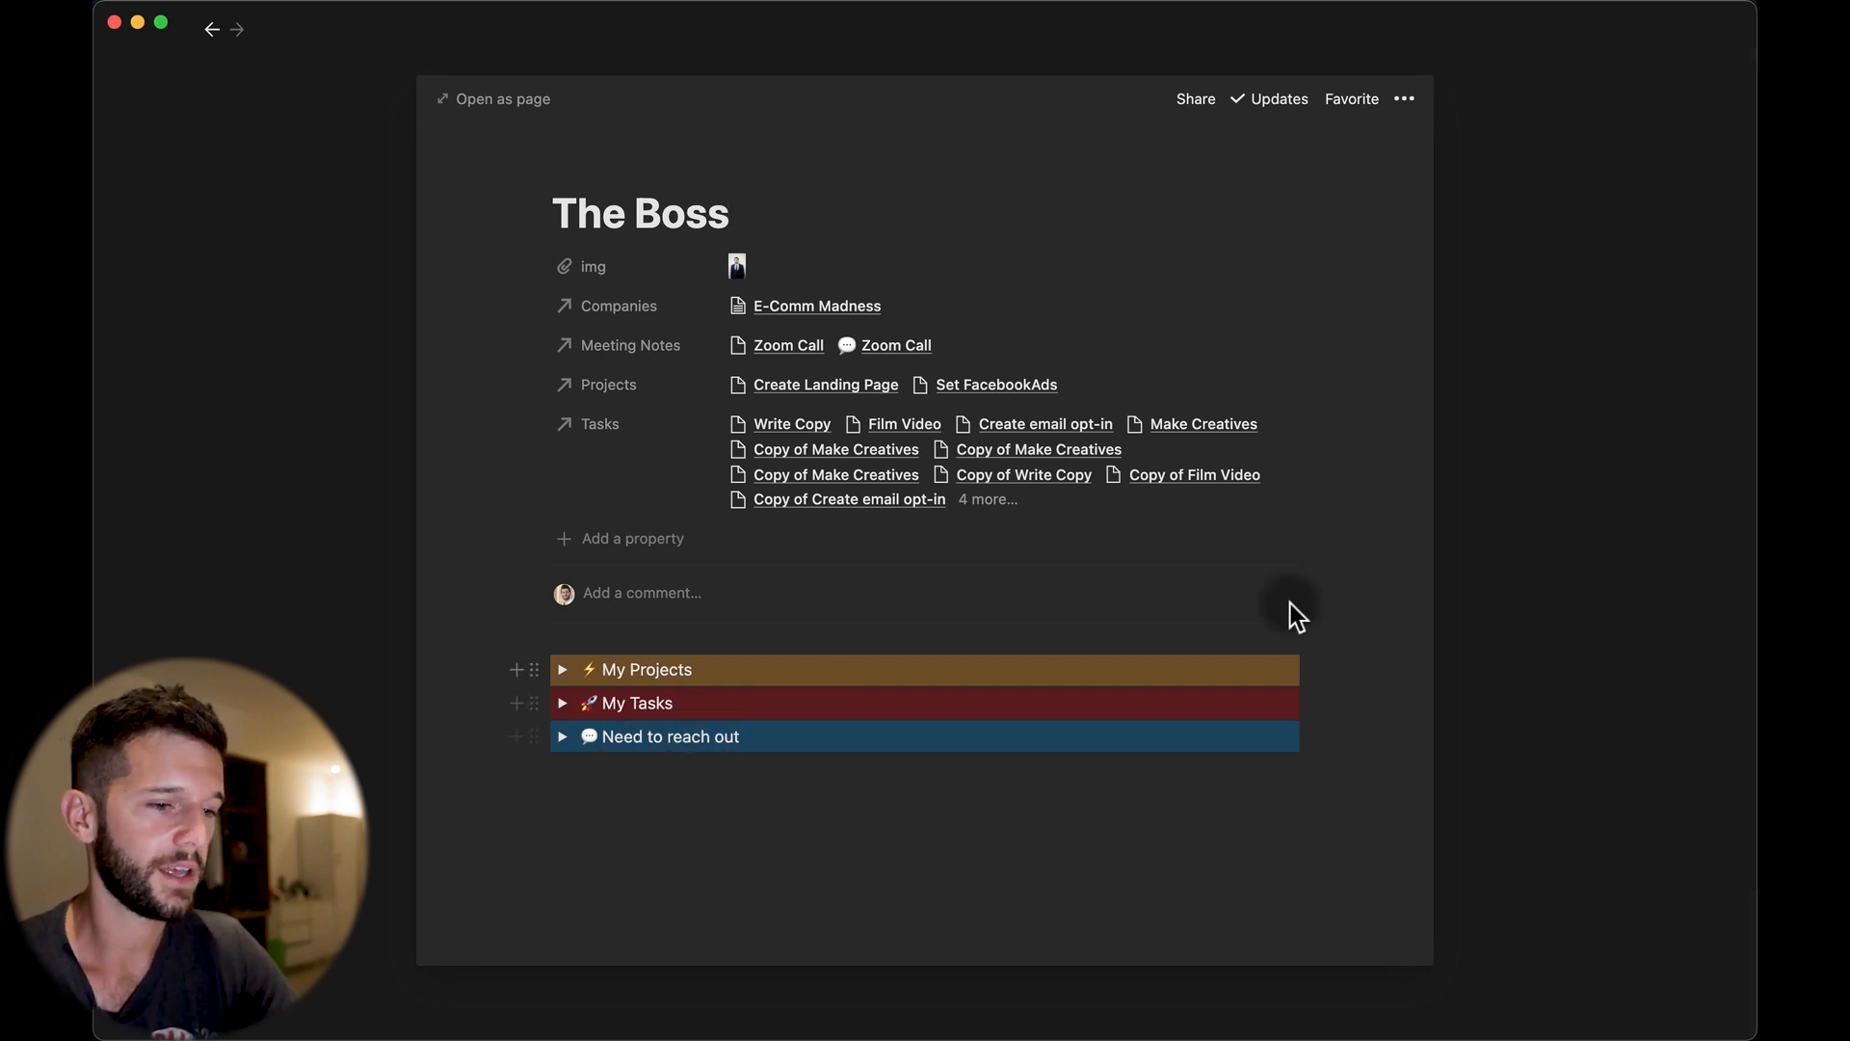
click(1512, 601)
click(1093, 557)
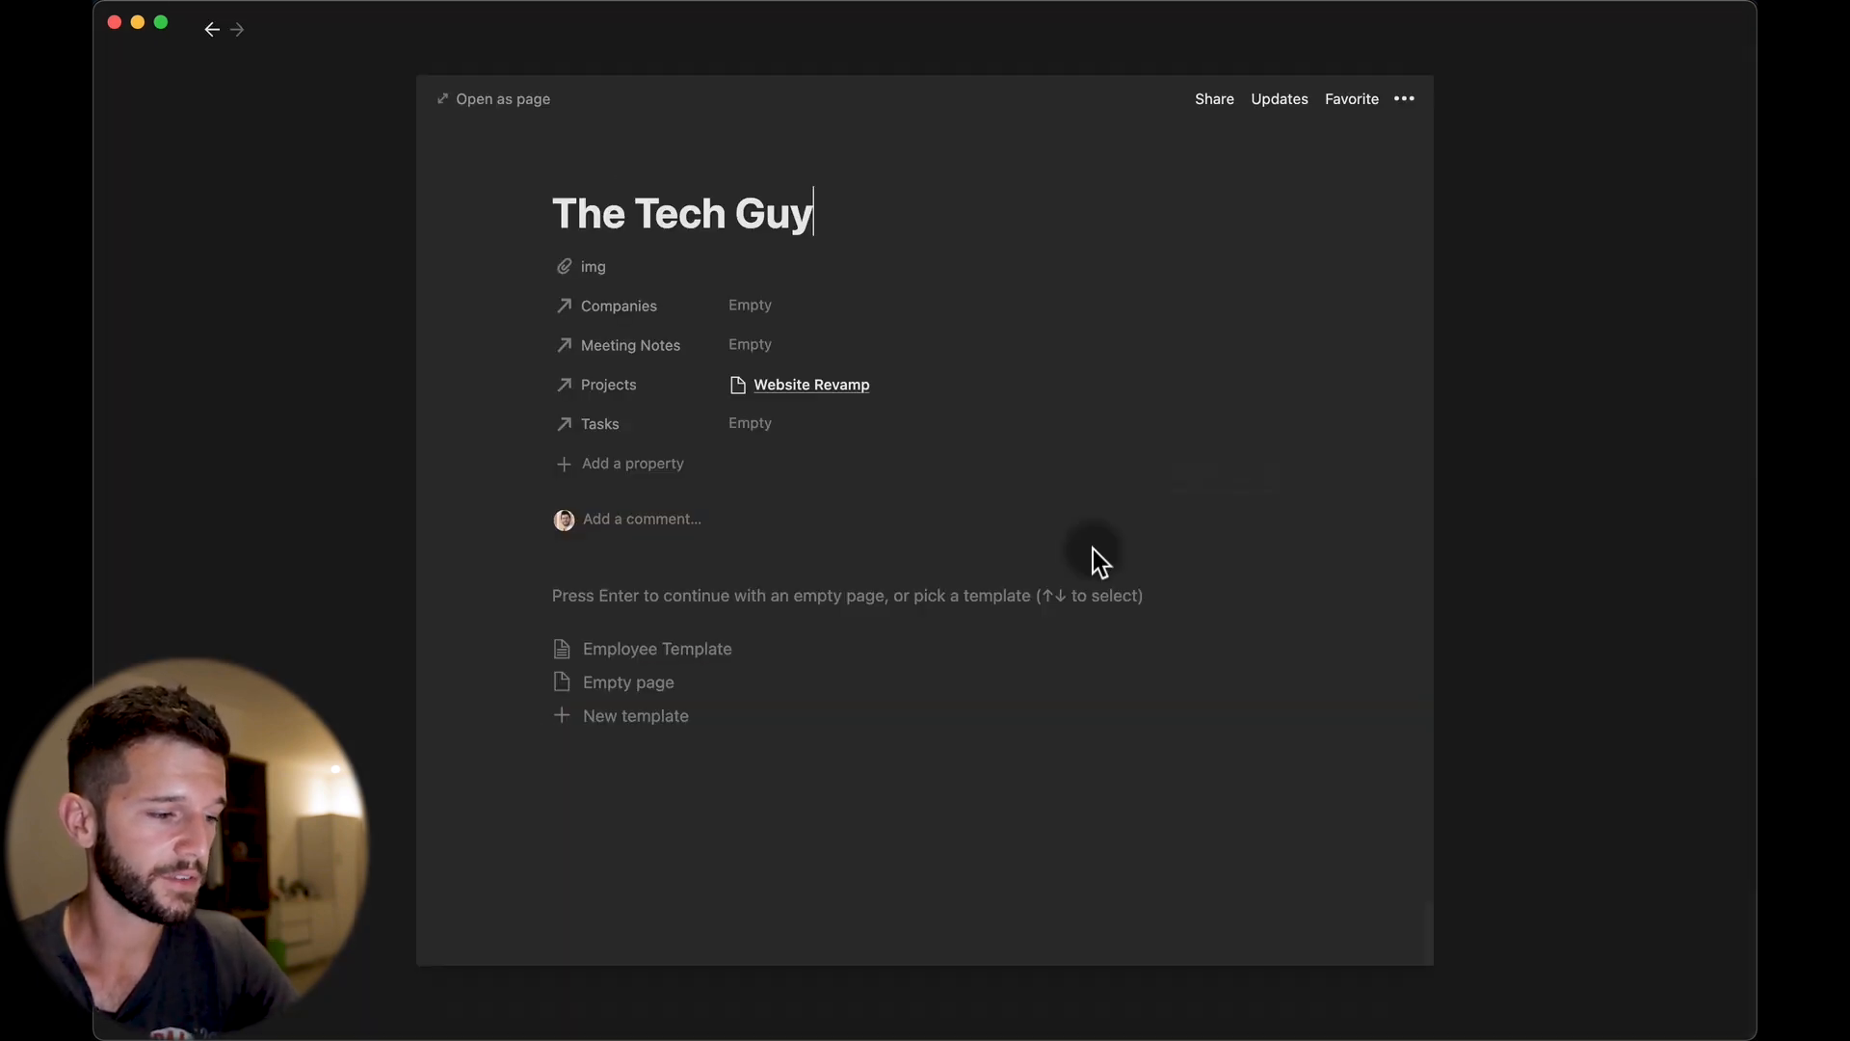
click(653, 665)
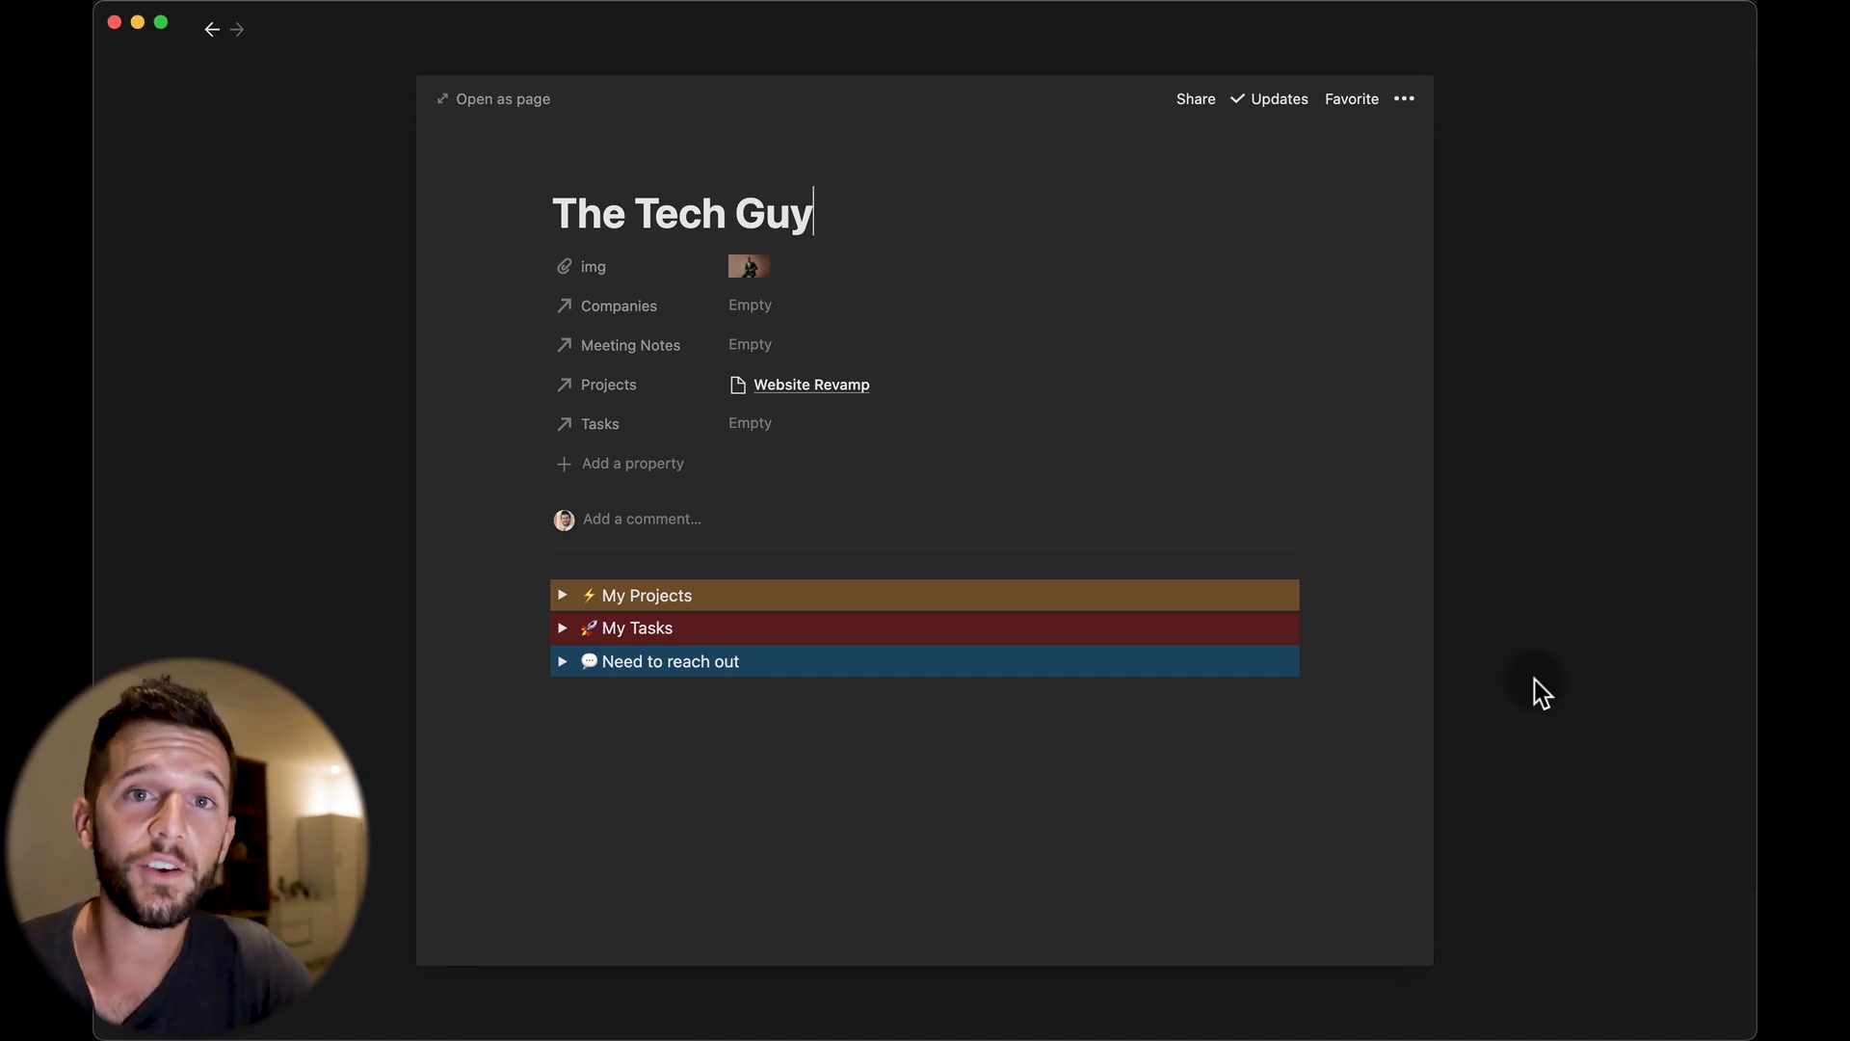
click(1534, 679)
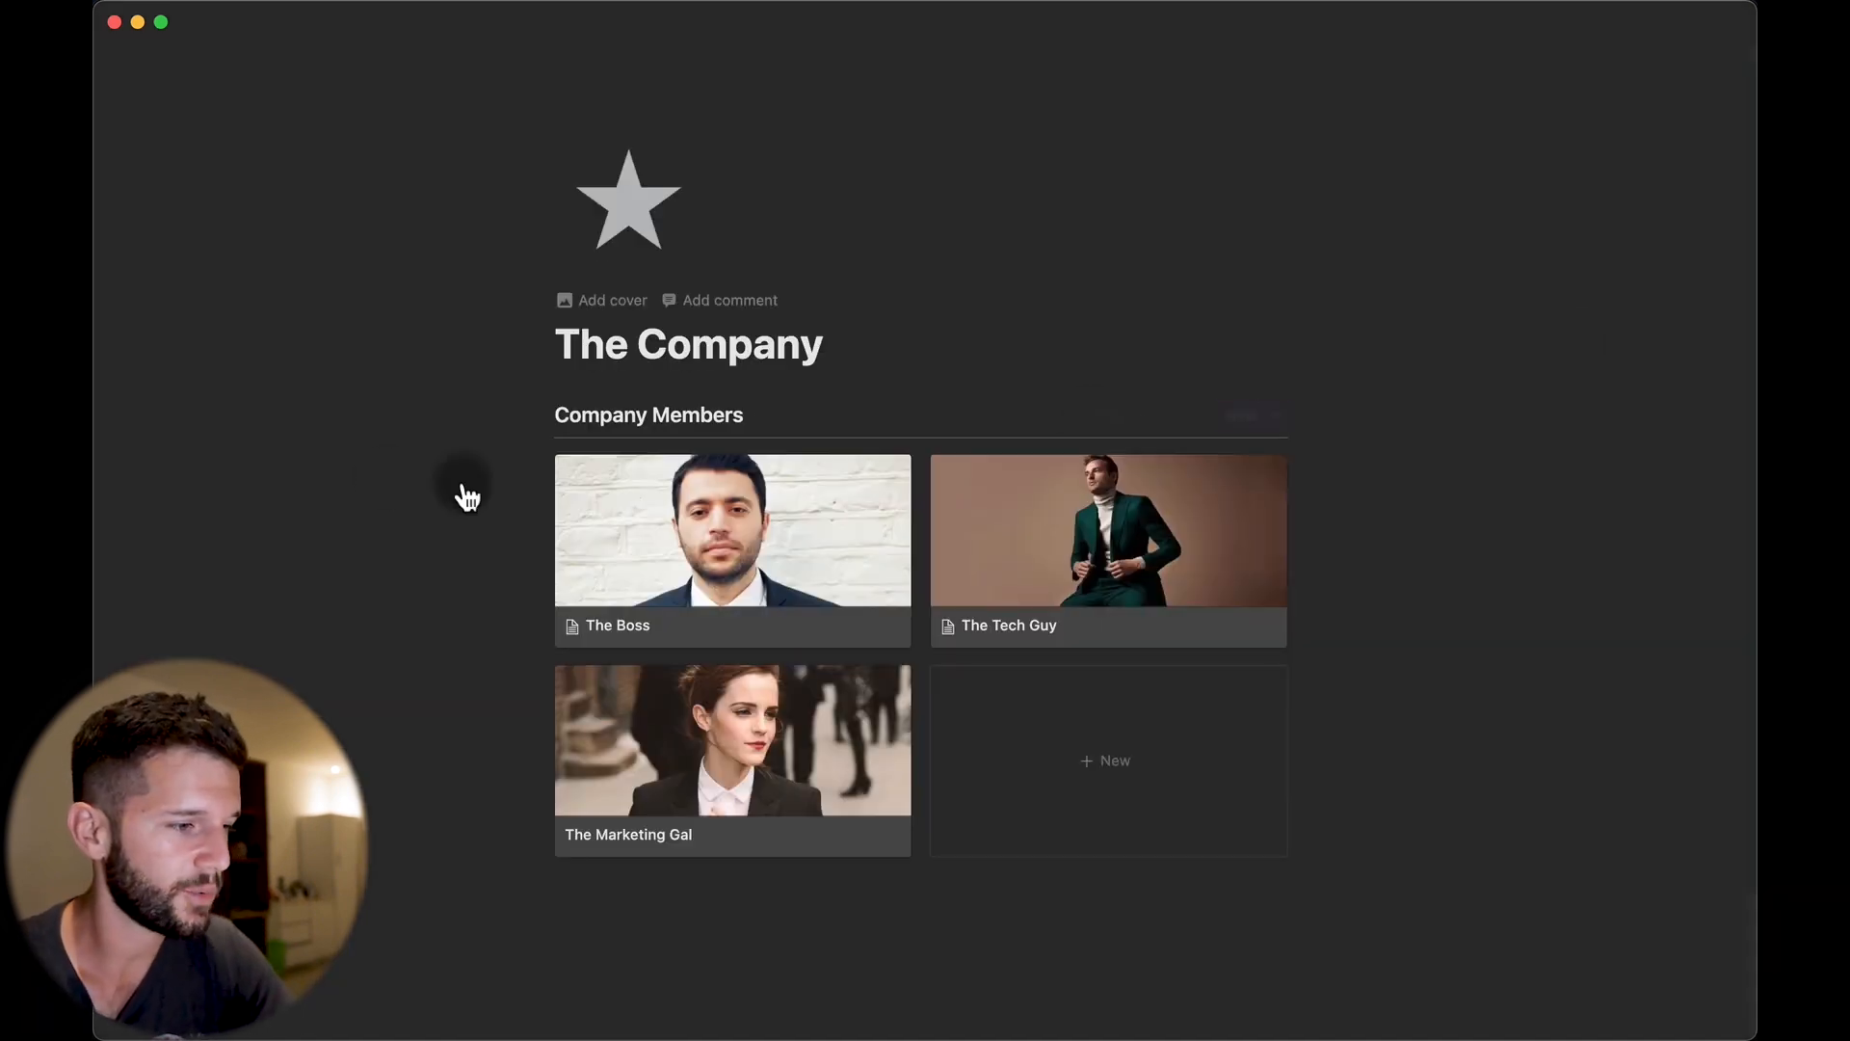
Add a 'Global announcements' toggle below the gallery and insert a synced block inside it.
scroll(617, 780, down, 3)
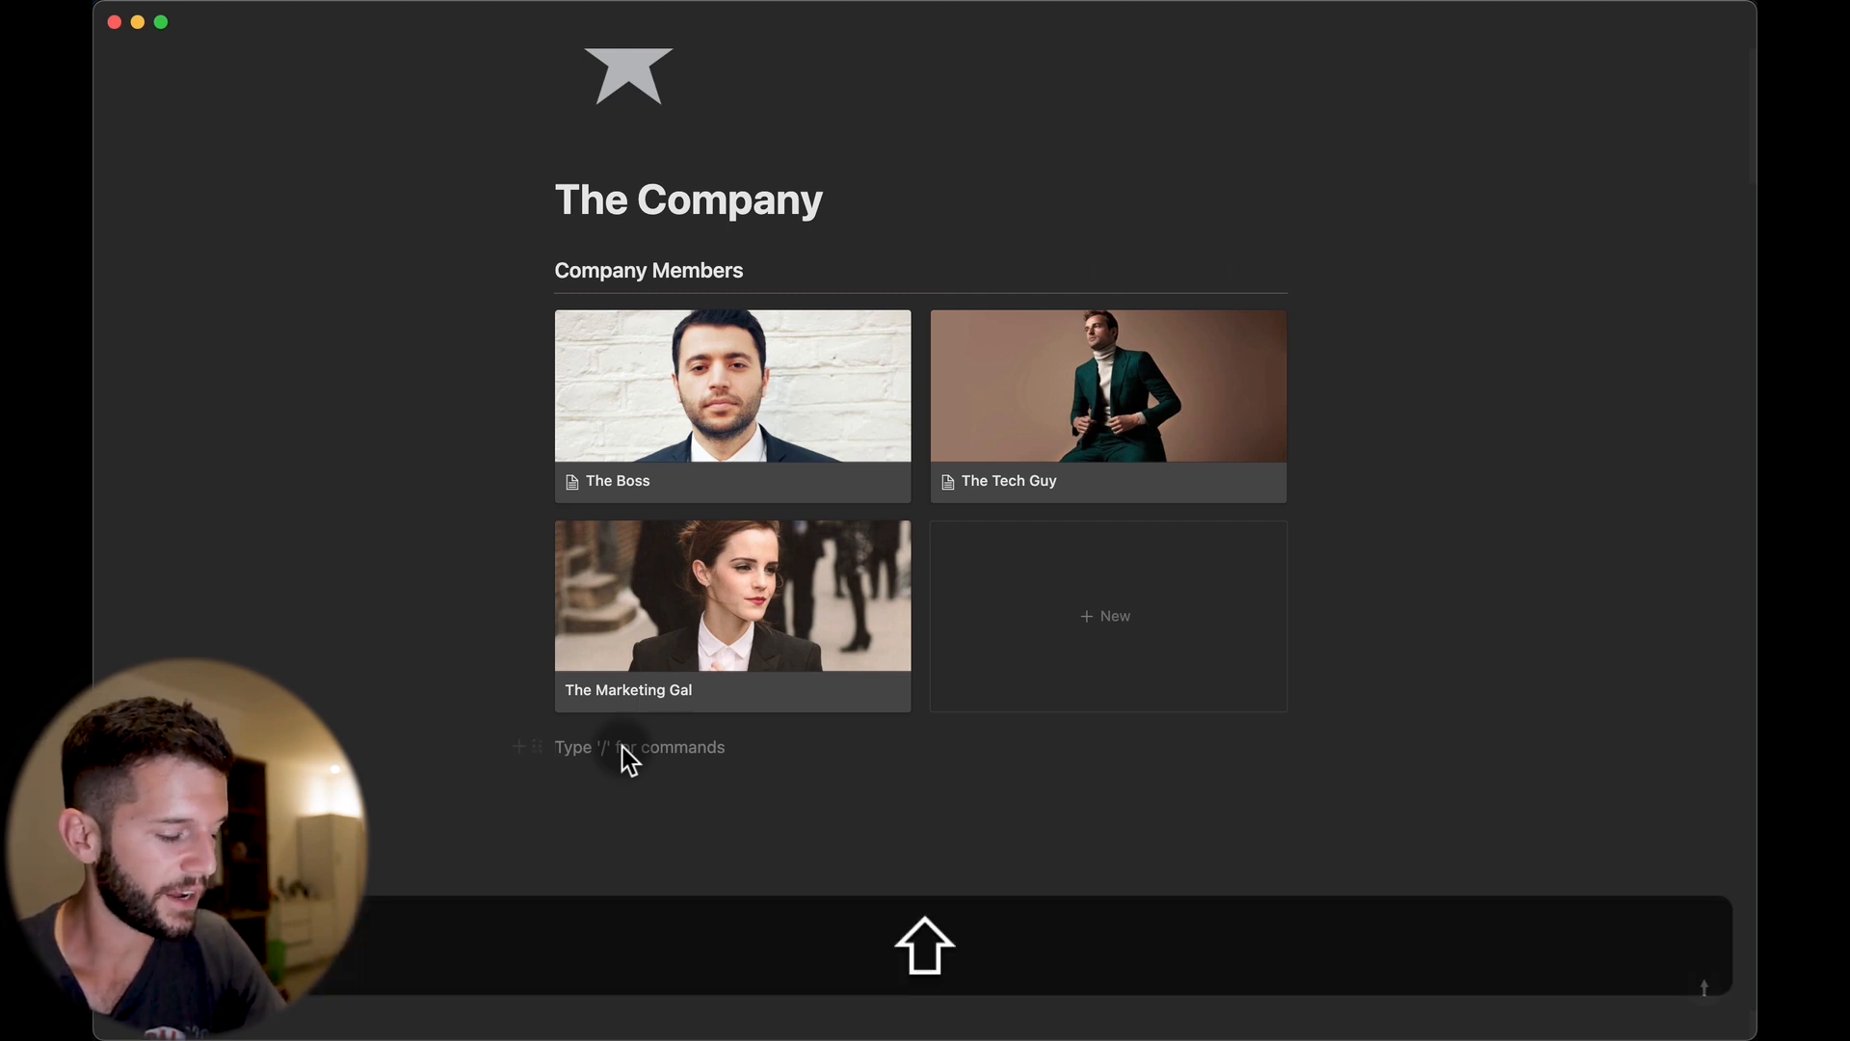
text(> )
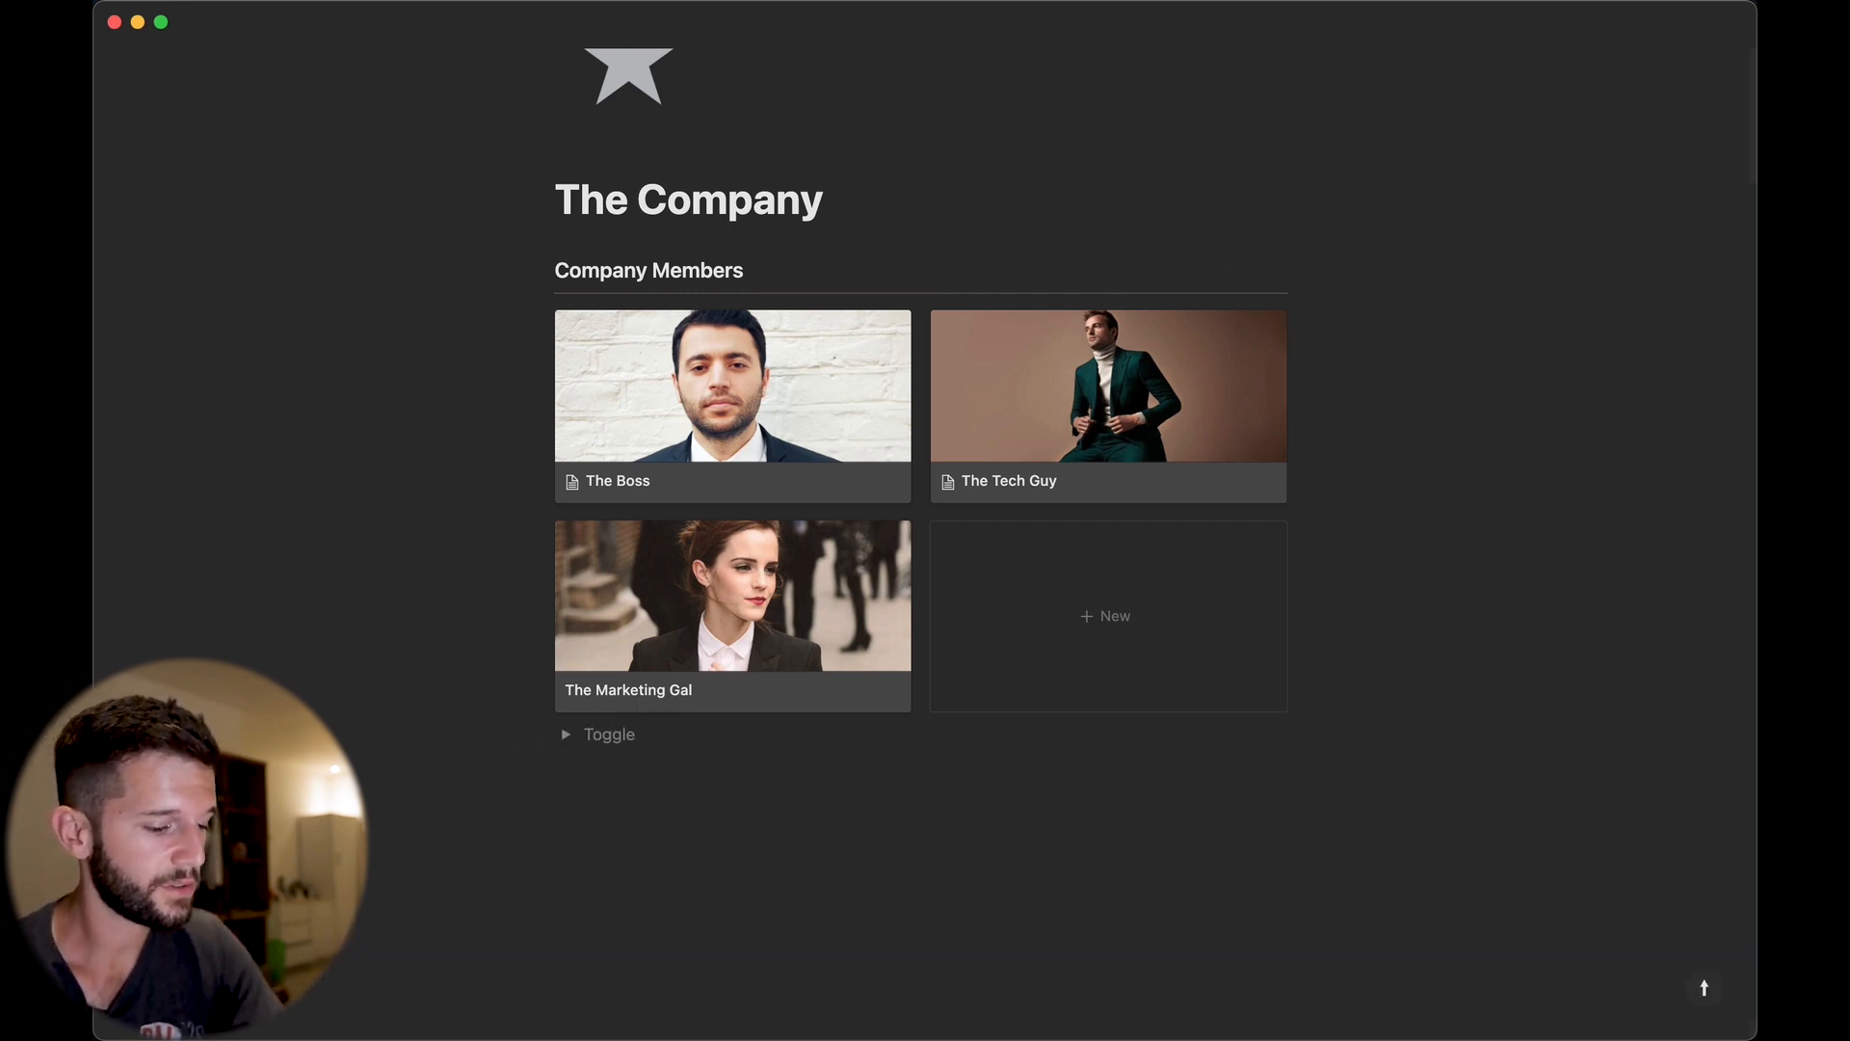
text(Glo)
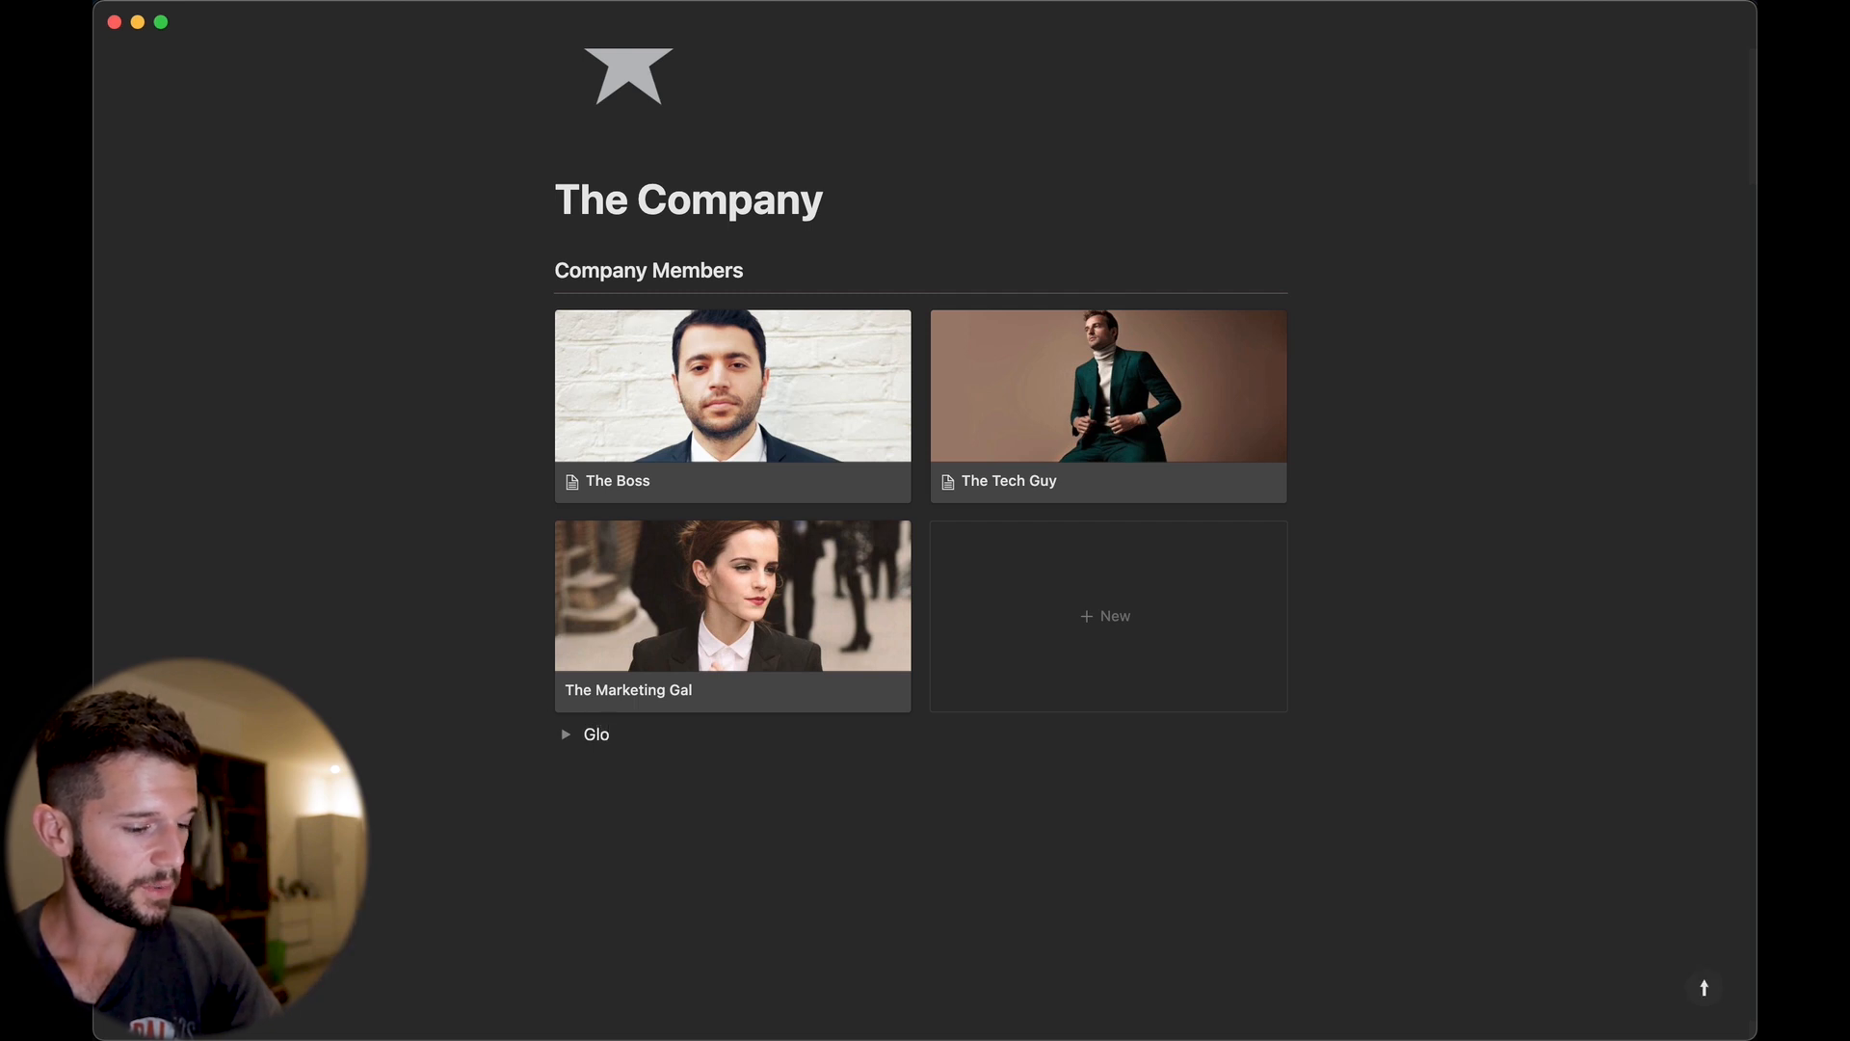
text(bal announcements)
key(Return)
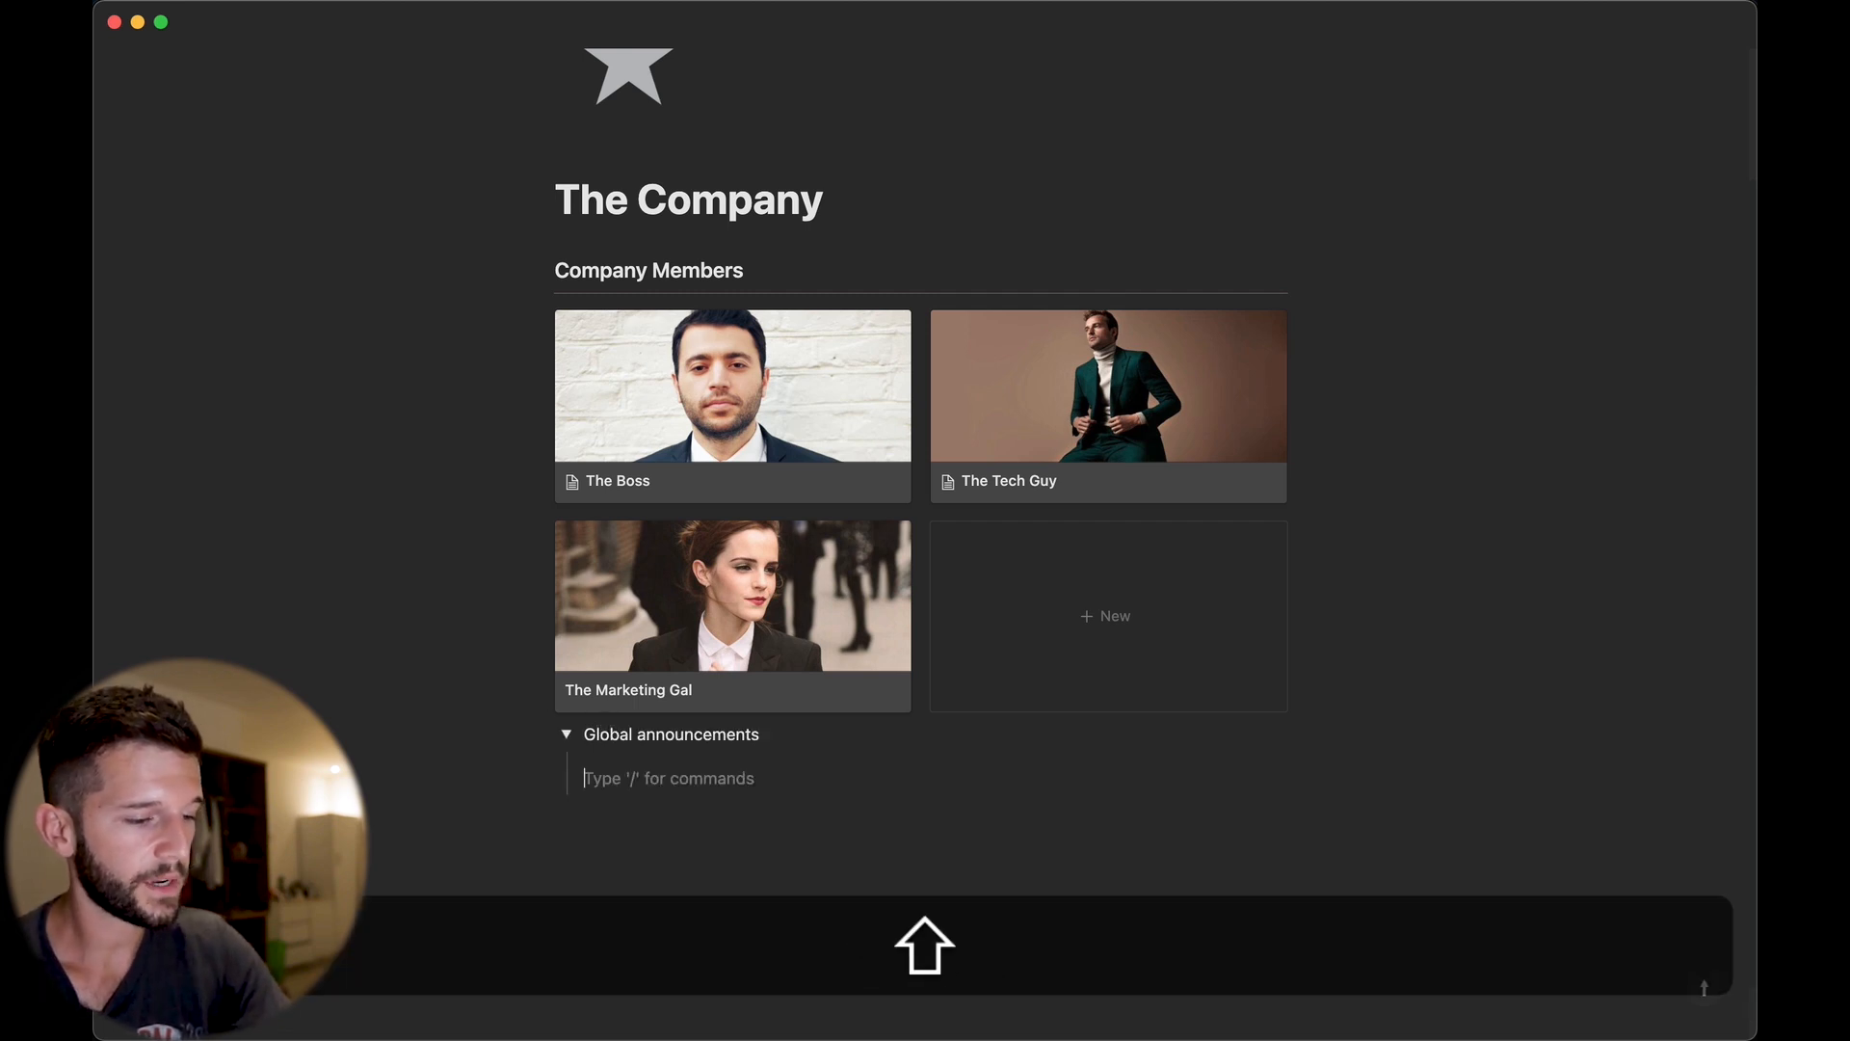
text(/s)
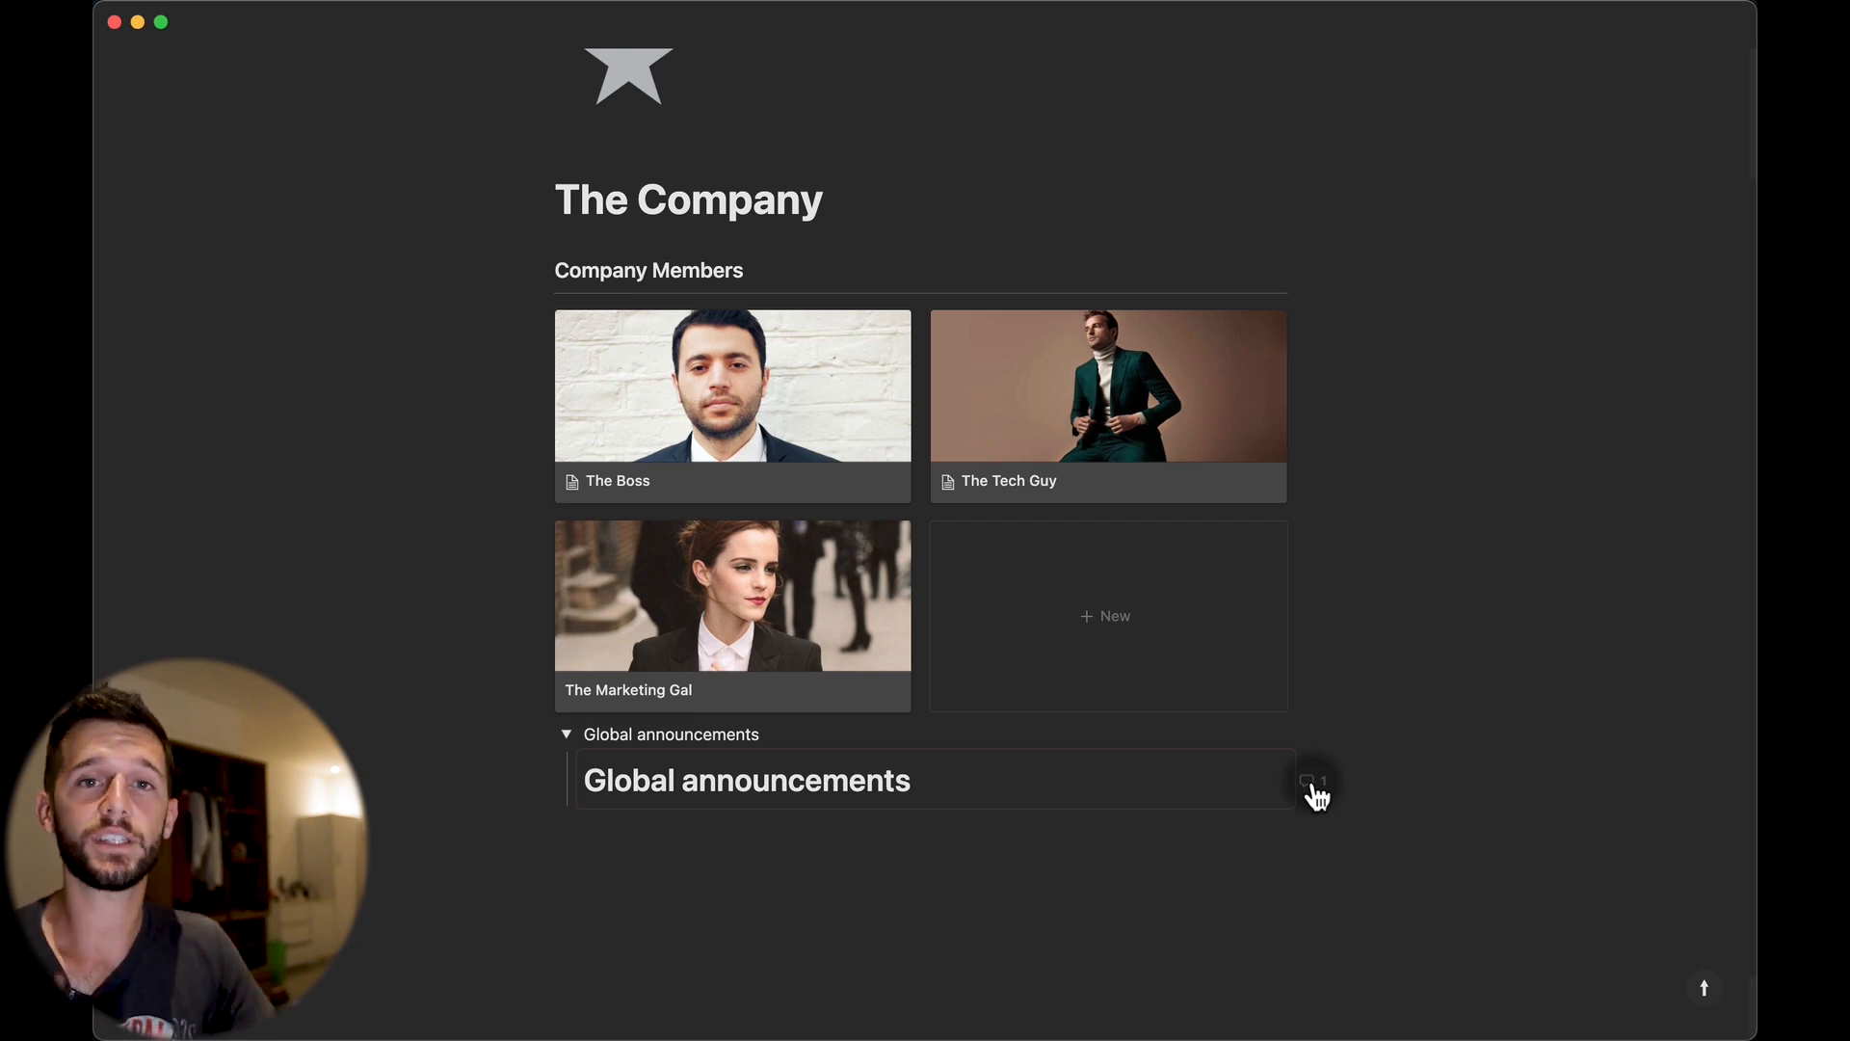
click(1111, 776)
Copy the synced Global announcements block and paste it into The Boss's page.
click(1195, 728)
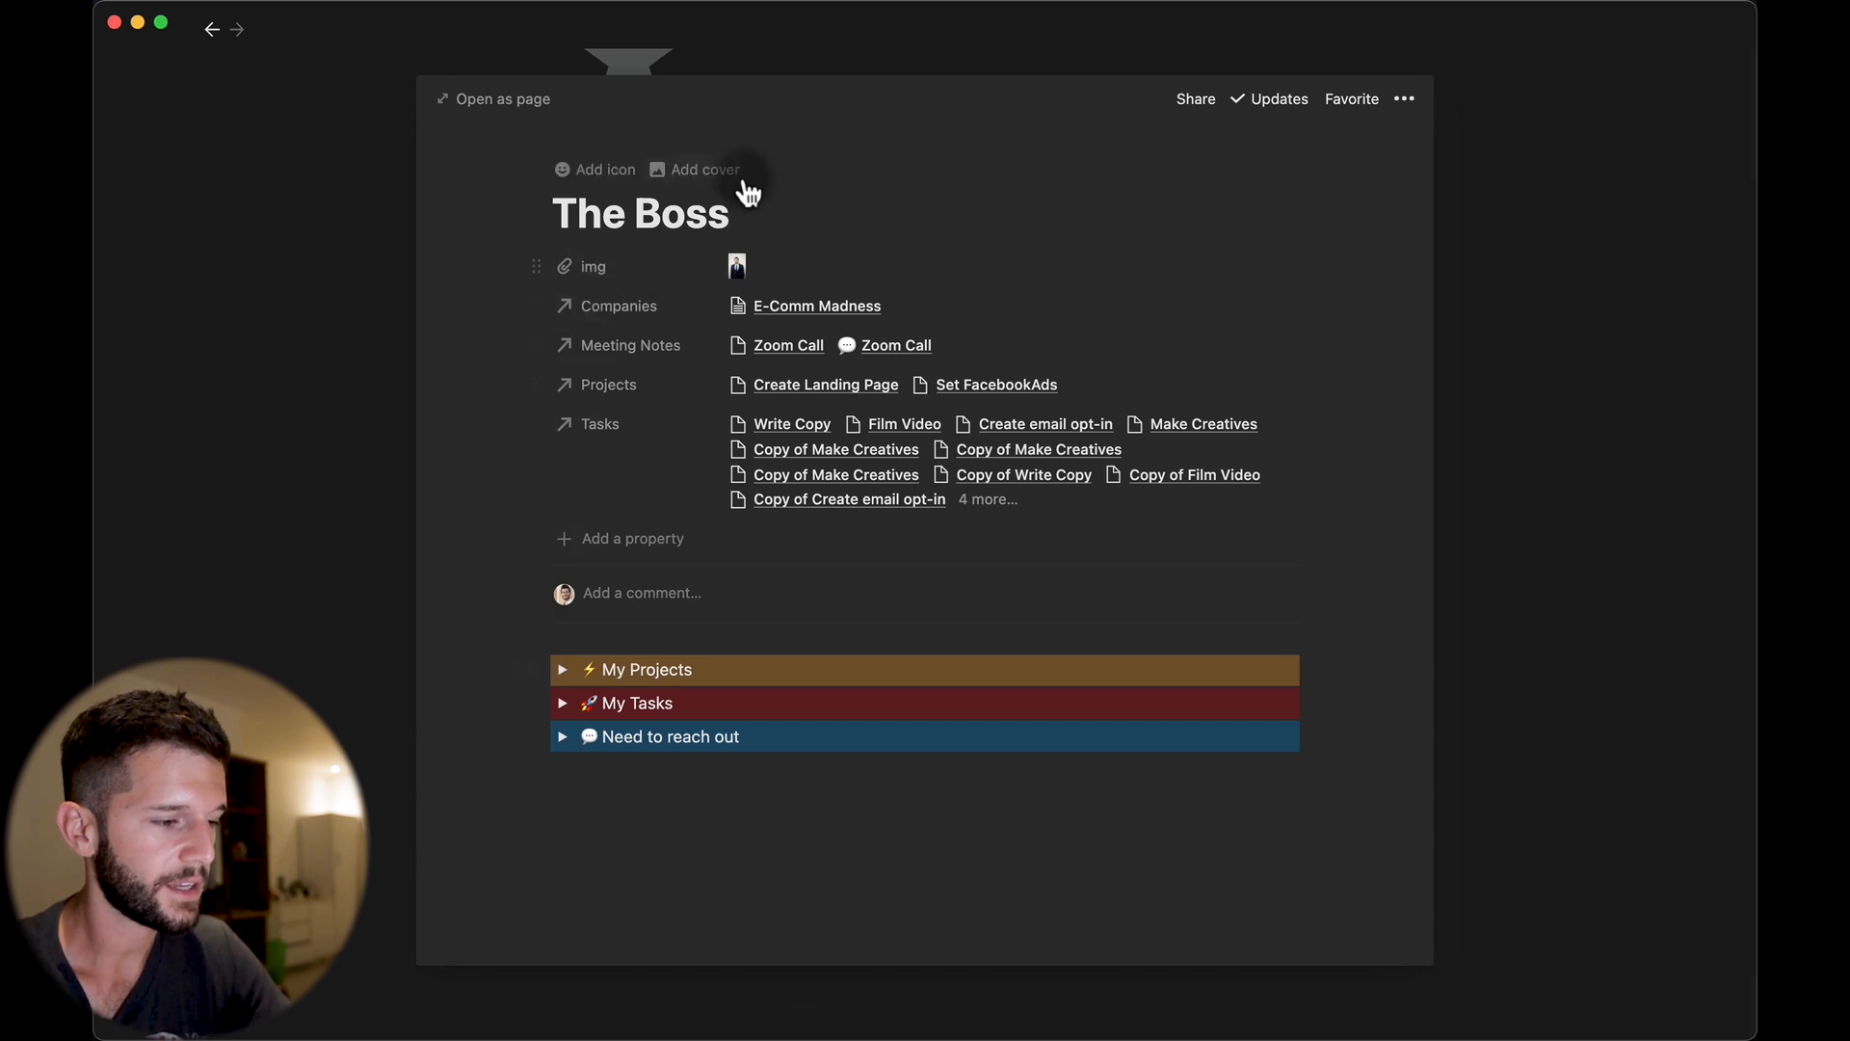
click(554, 680)
key(super+v)
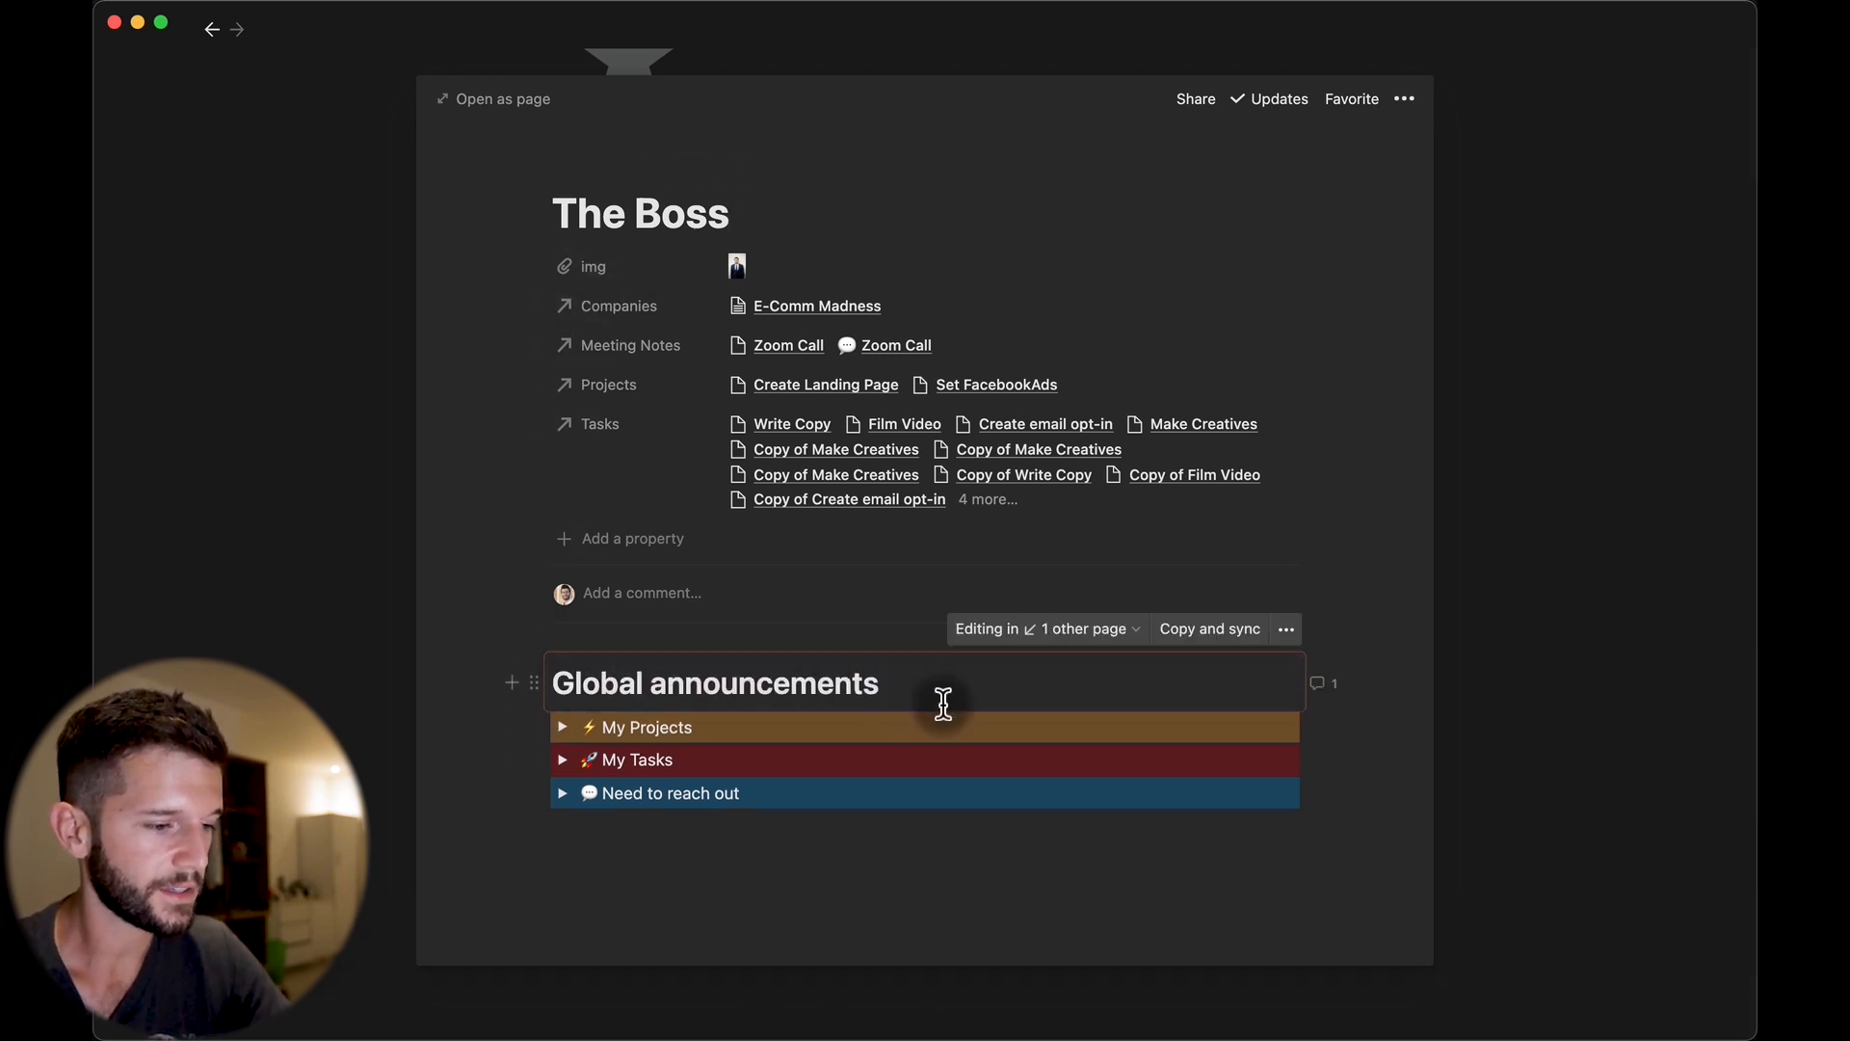
Dismiss the Global announcements comment threads and resume editing the synced block on The Company page.
click(1334, 694)
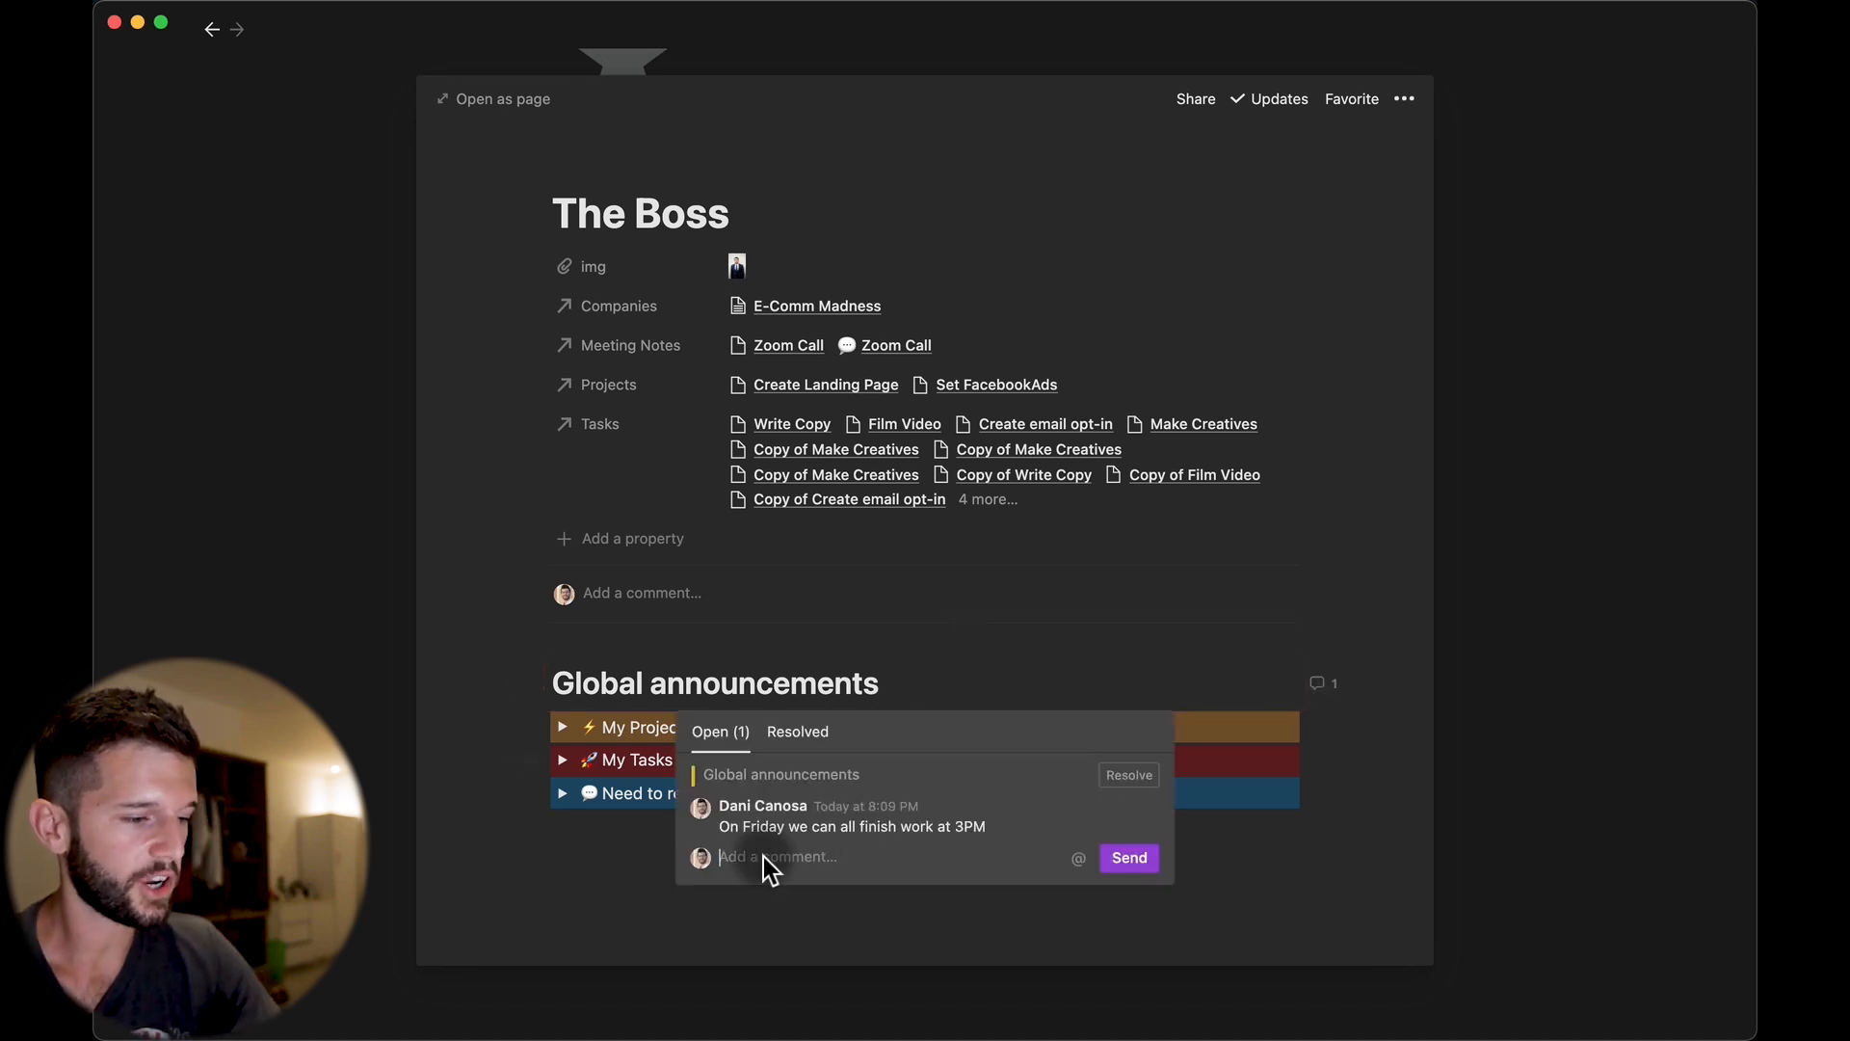
key(Escape)
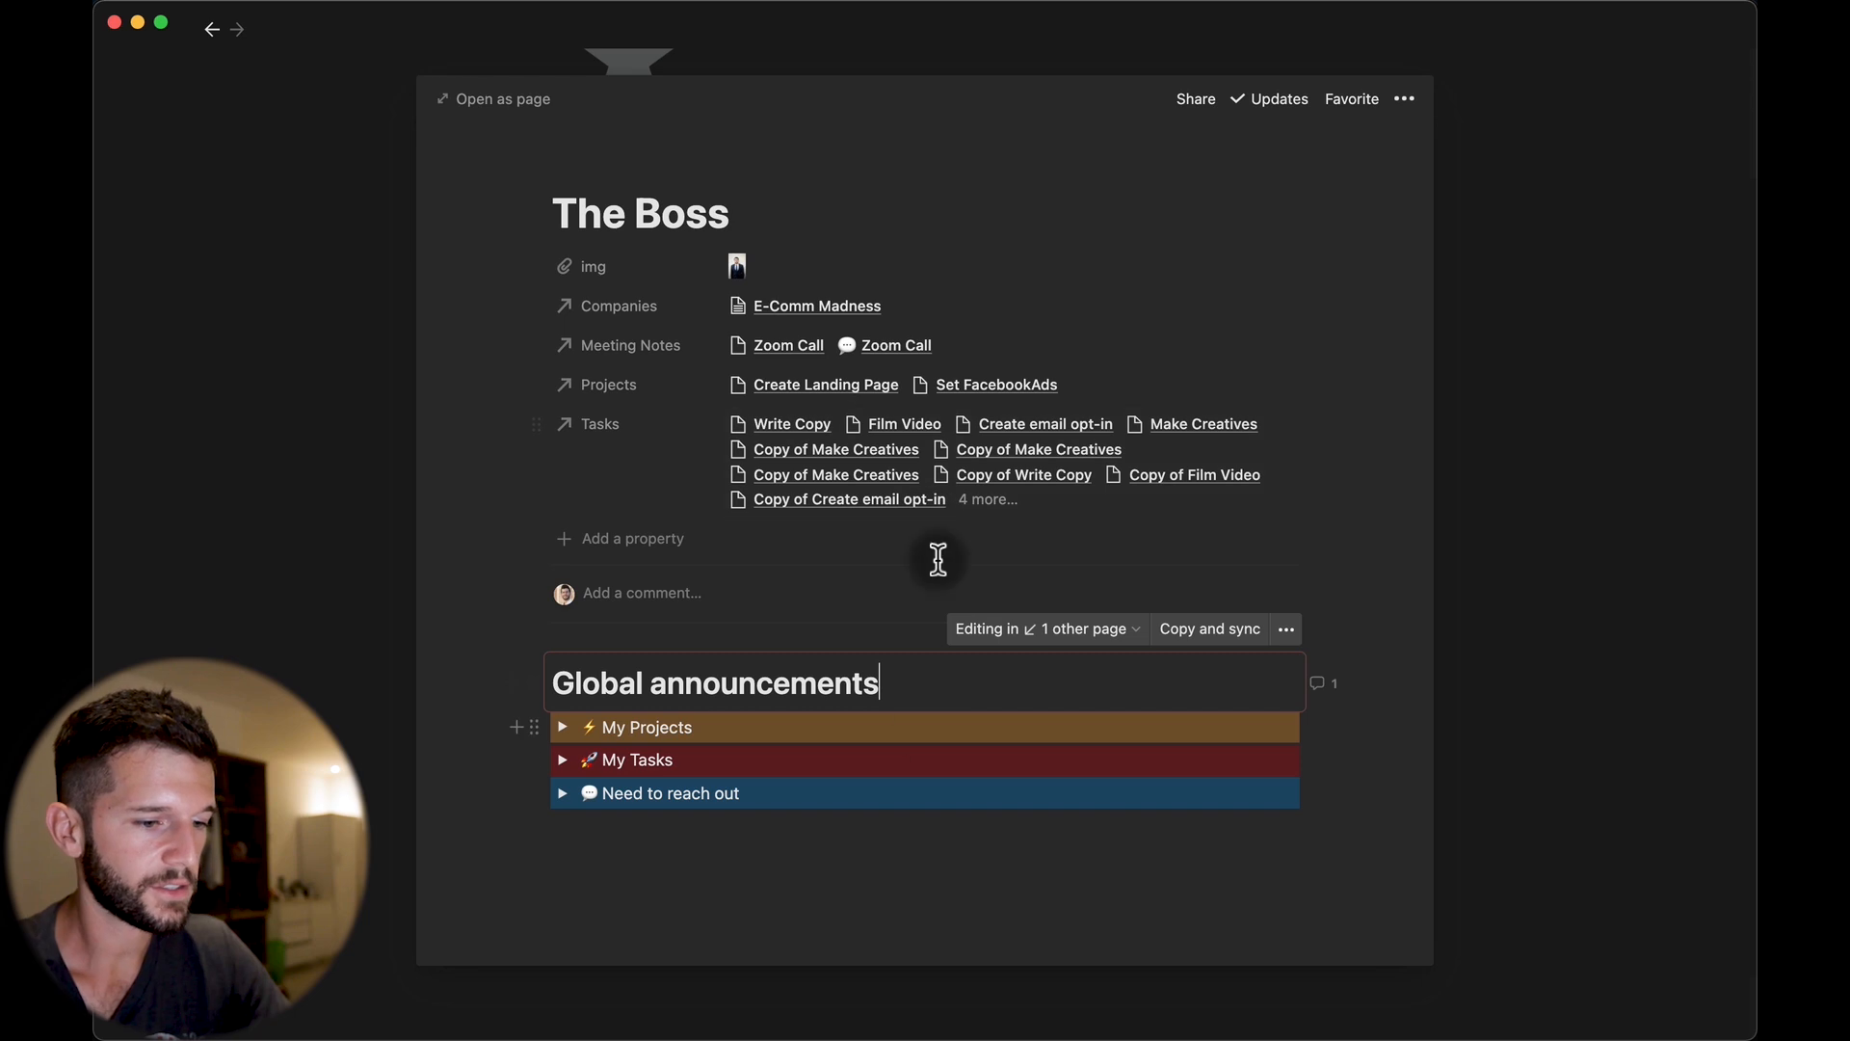
click(1569, 582)
click(1308, 780)
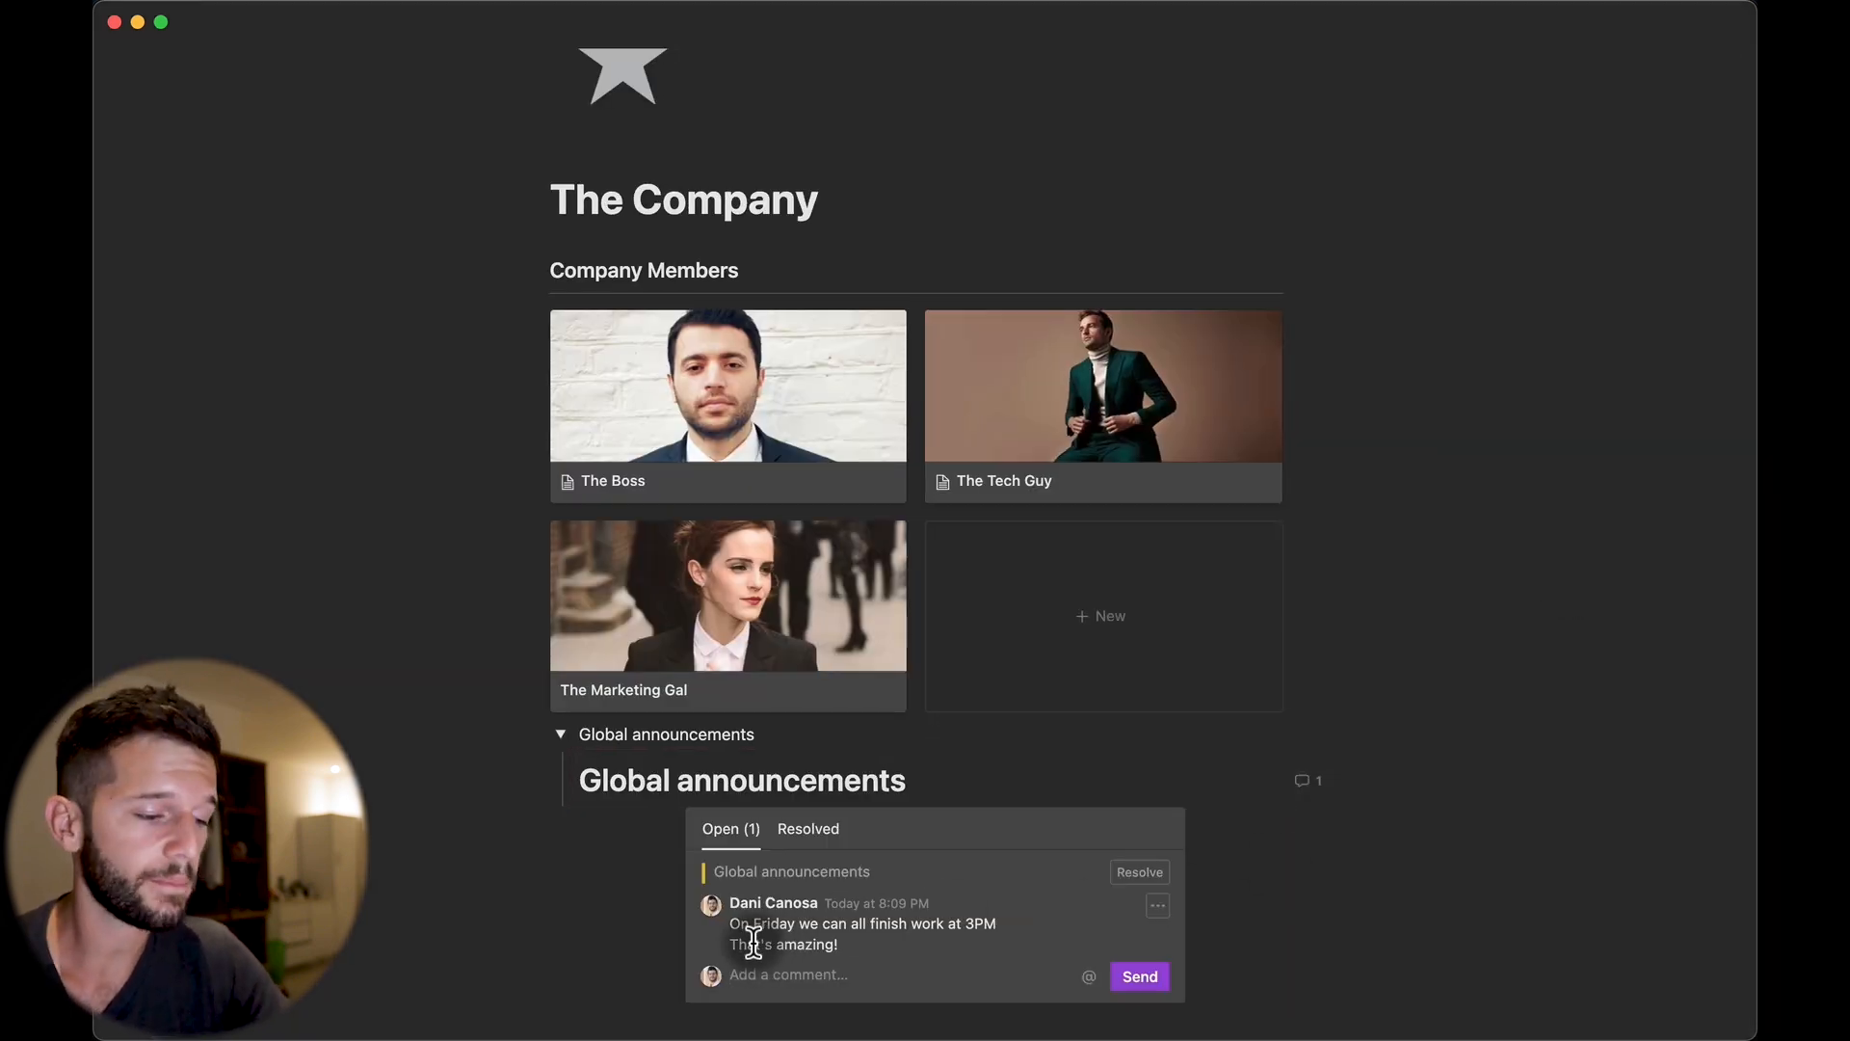
click(1344, 866)
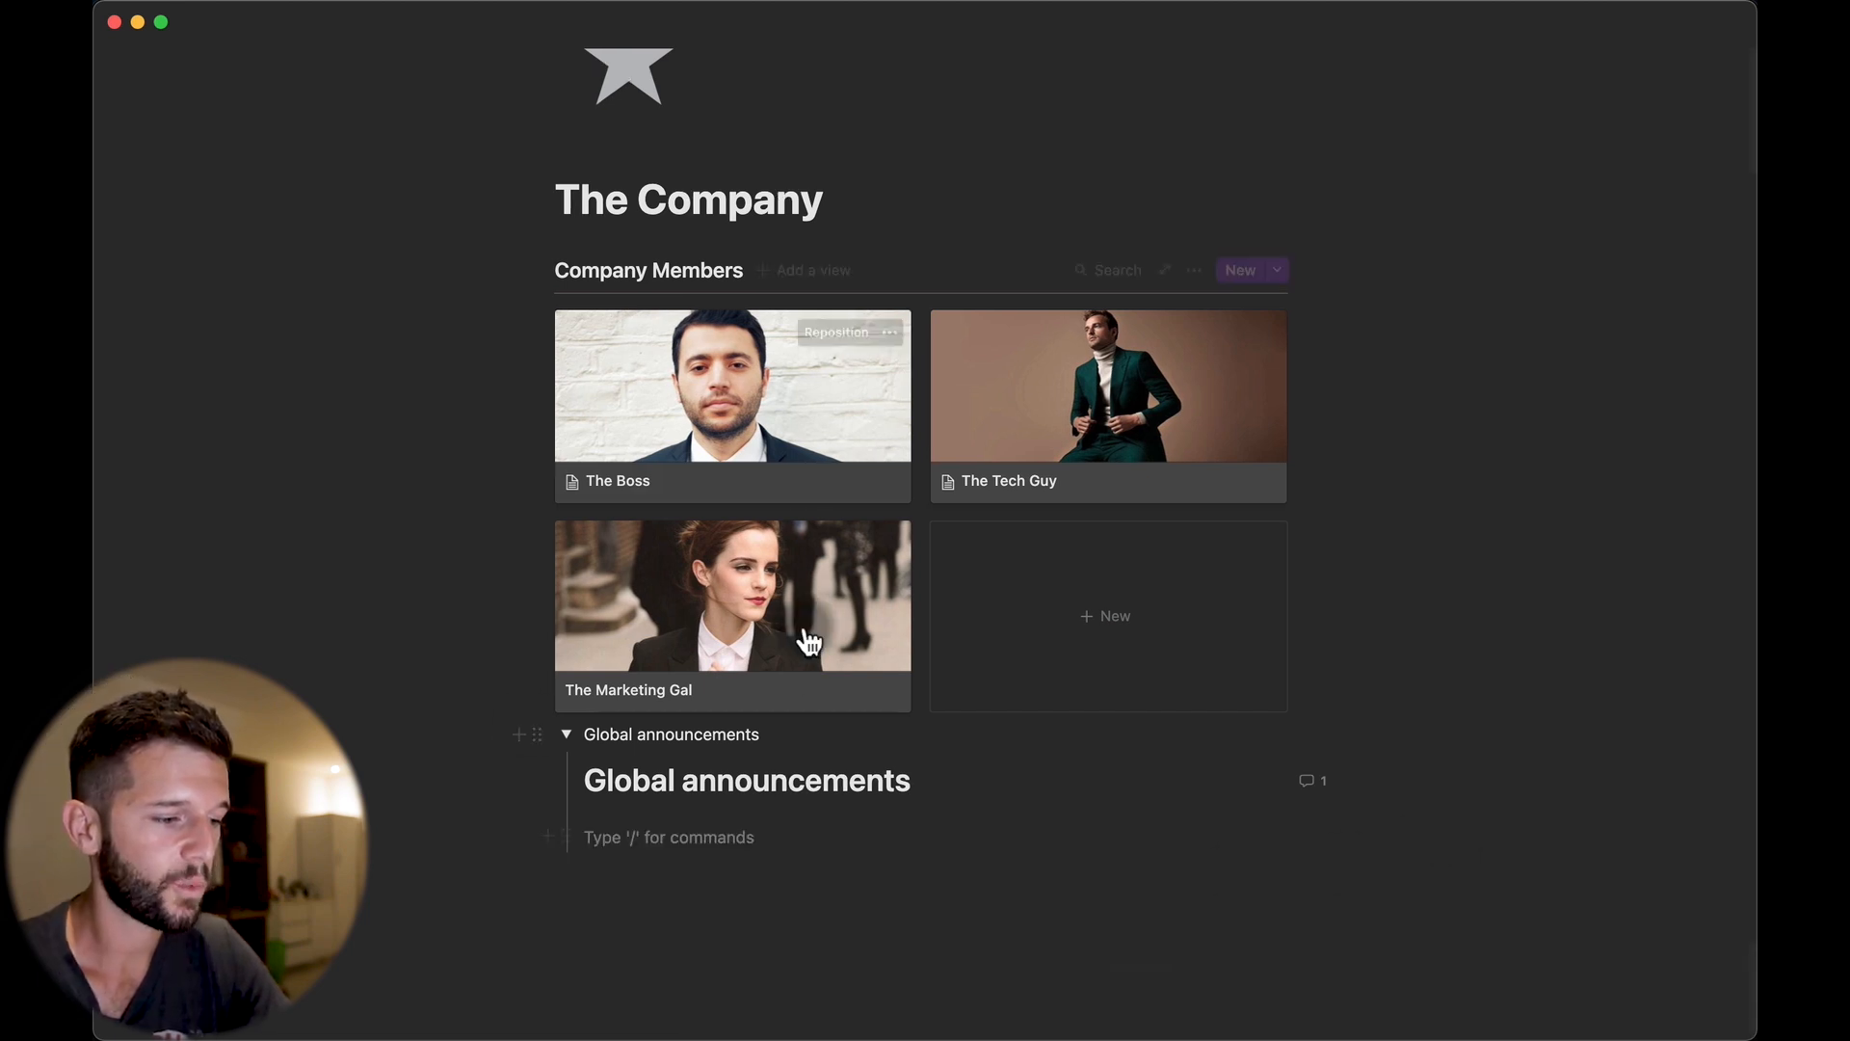
click(906, 781)
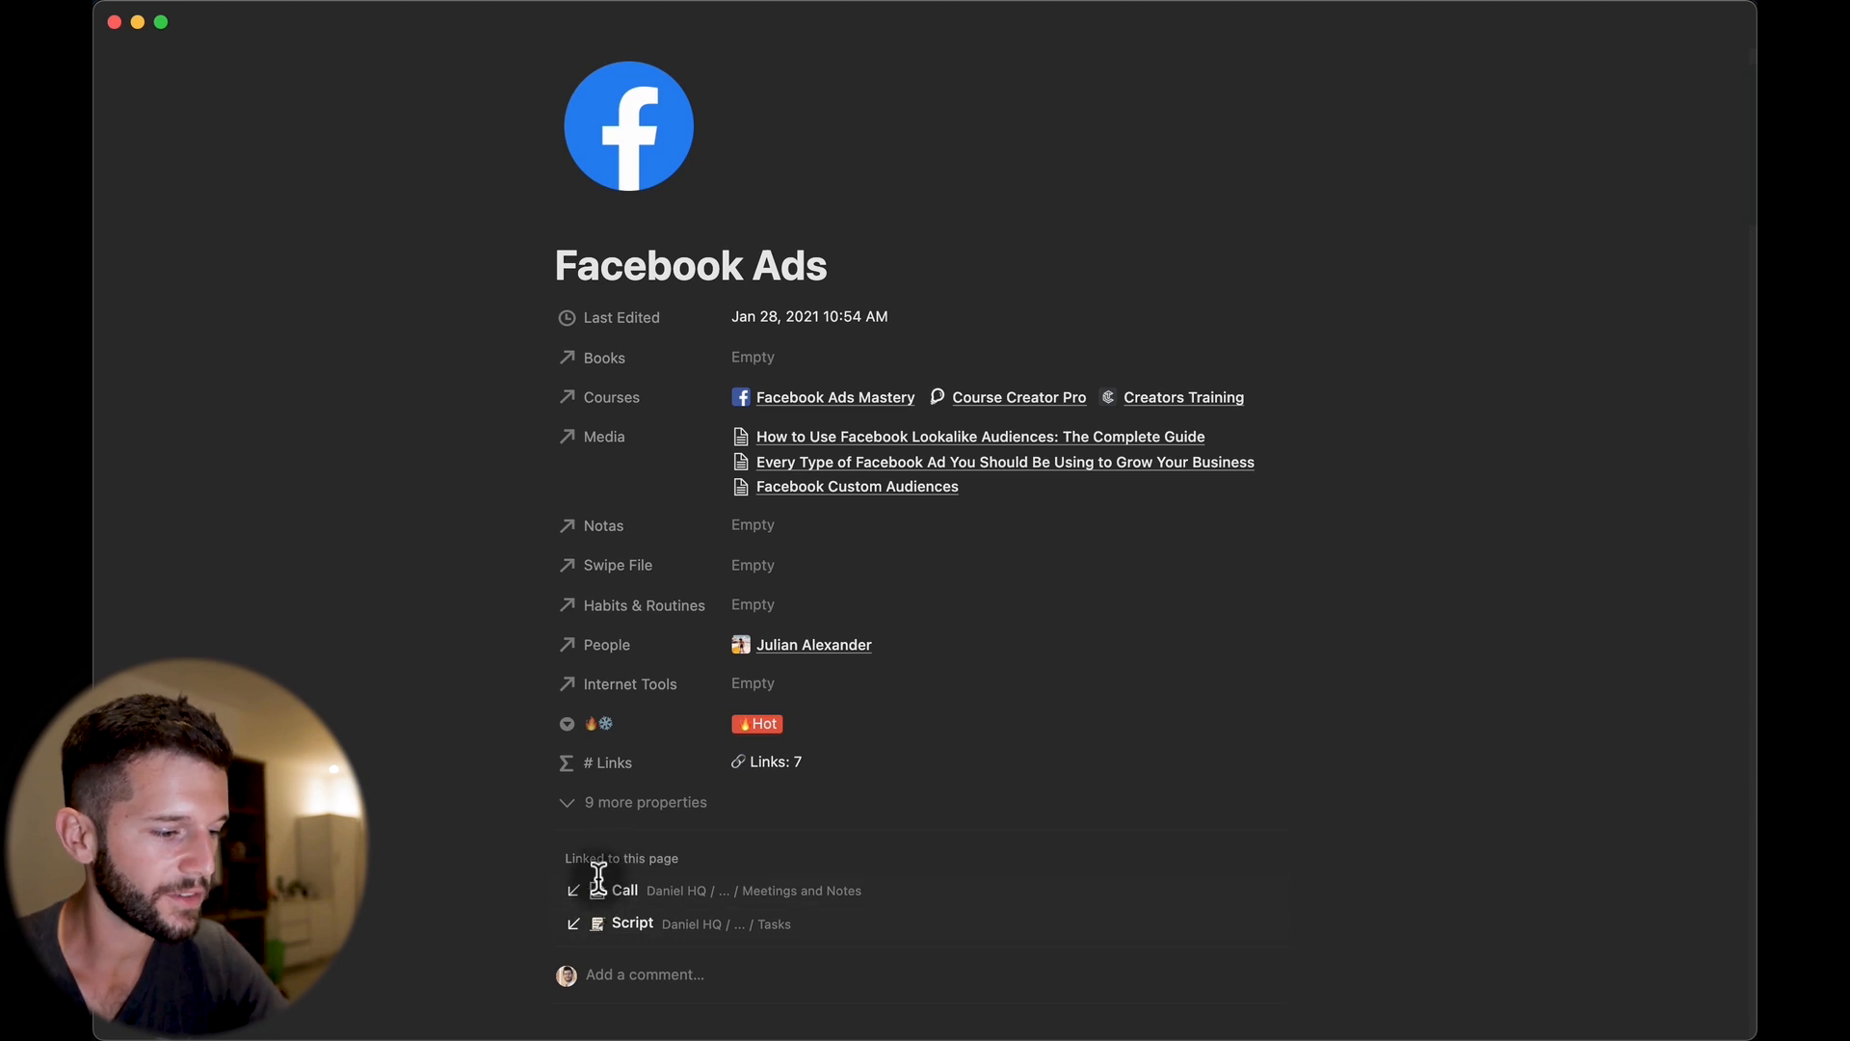
click(633, 925)
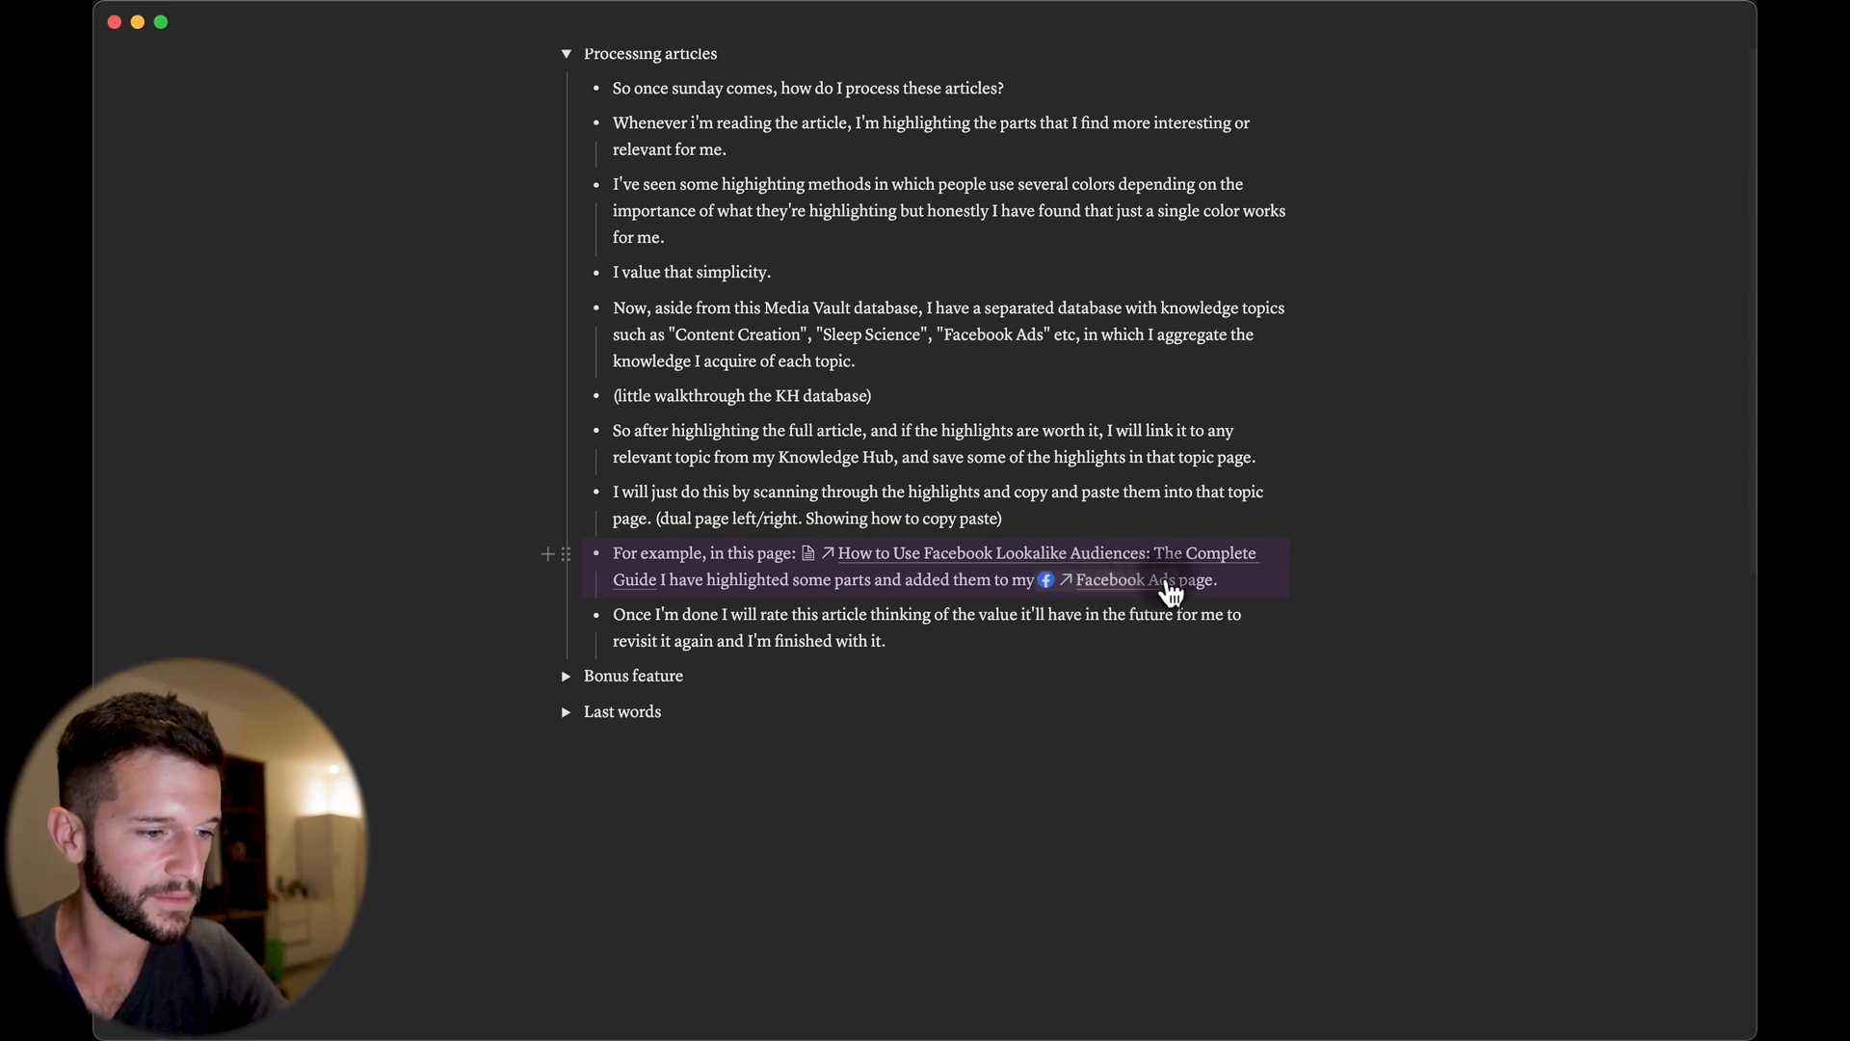
click(1231, 599)
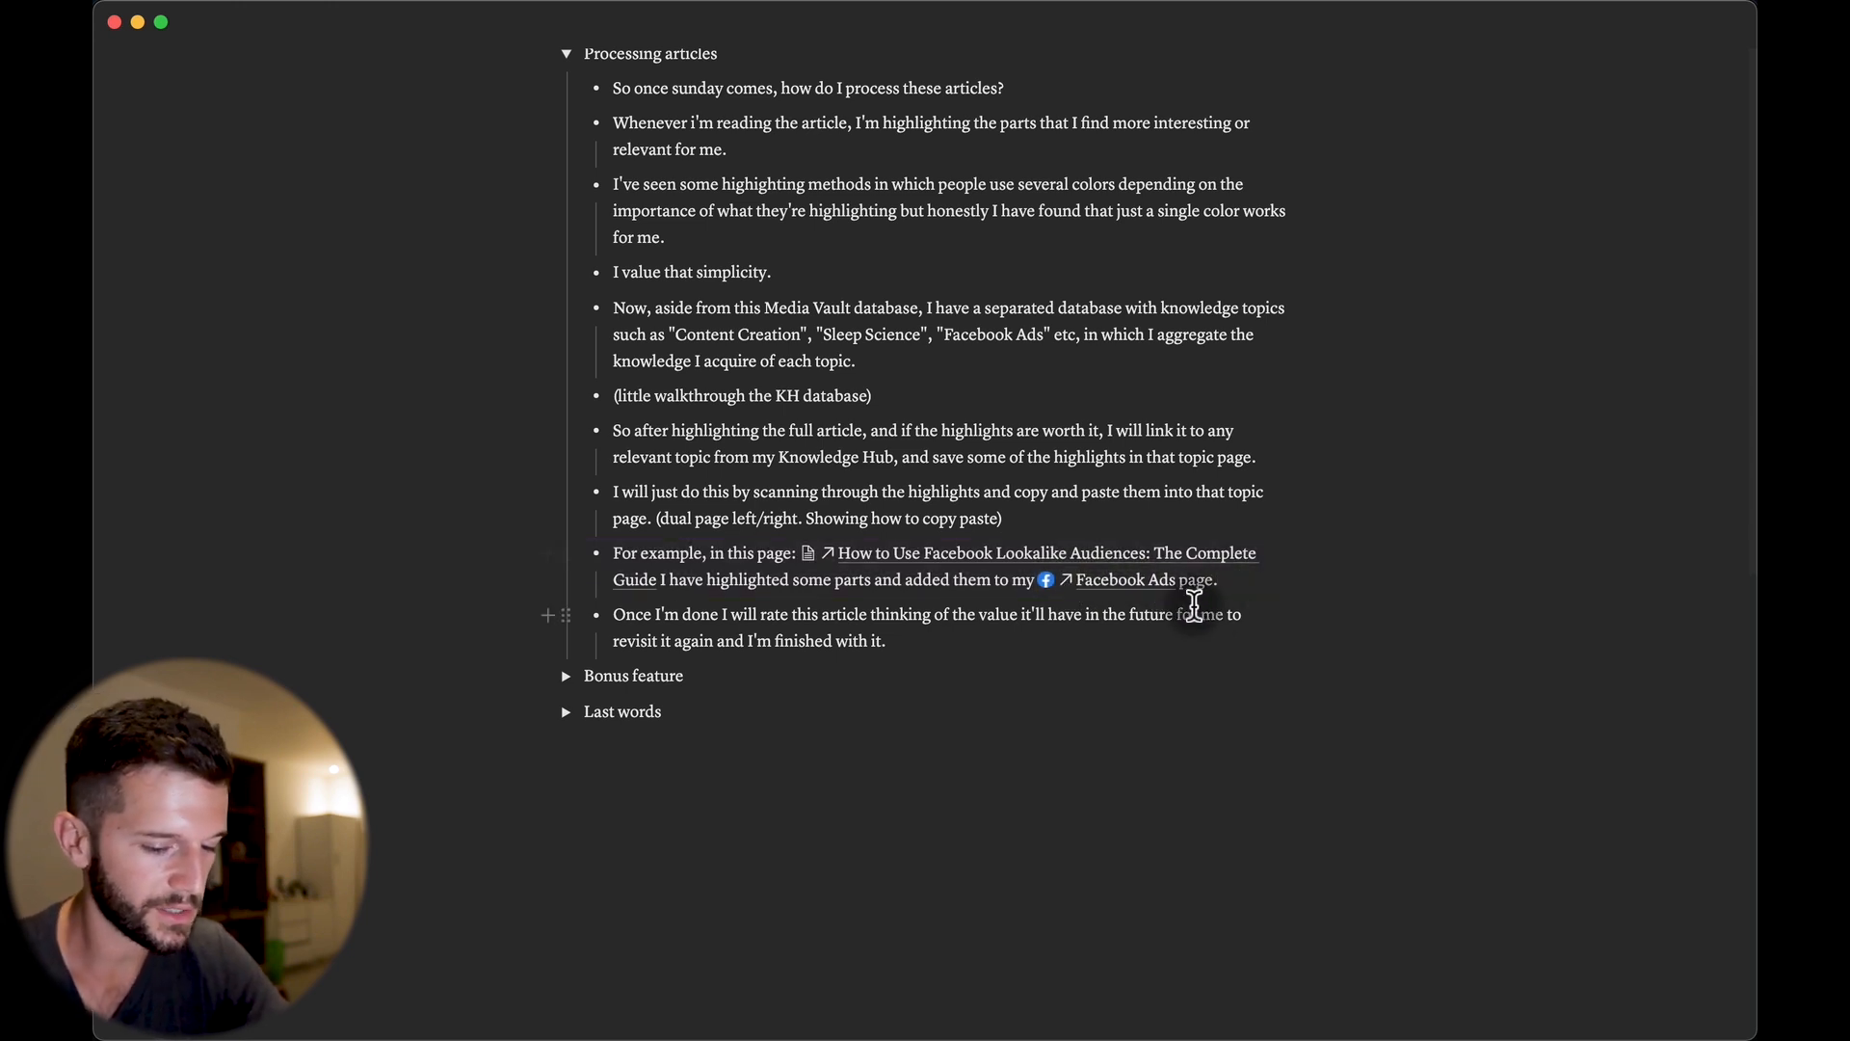
key(alt+space)
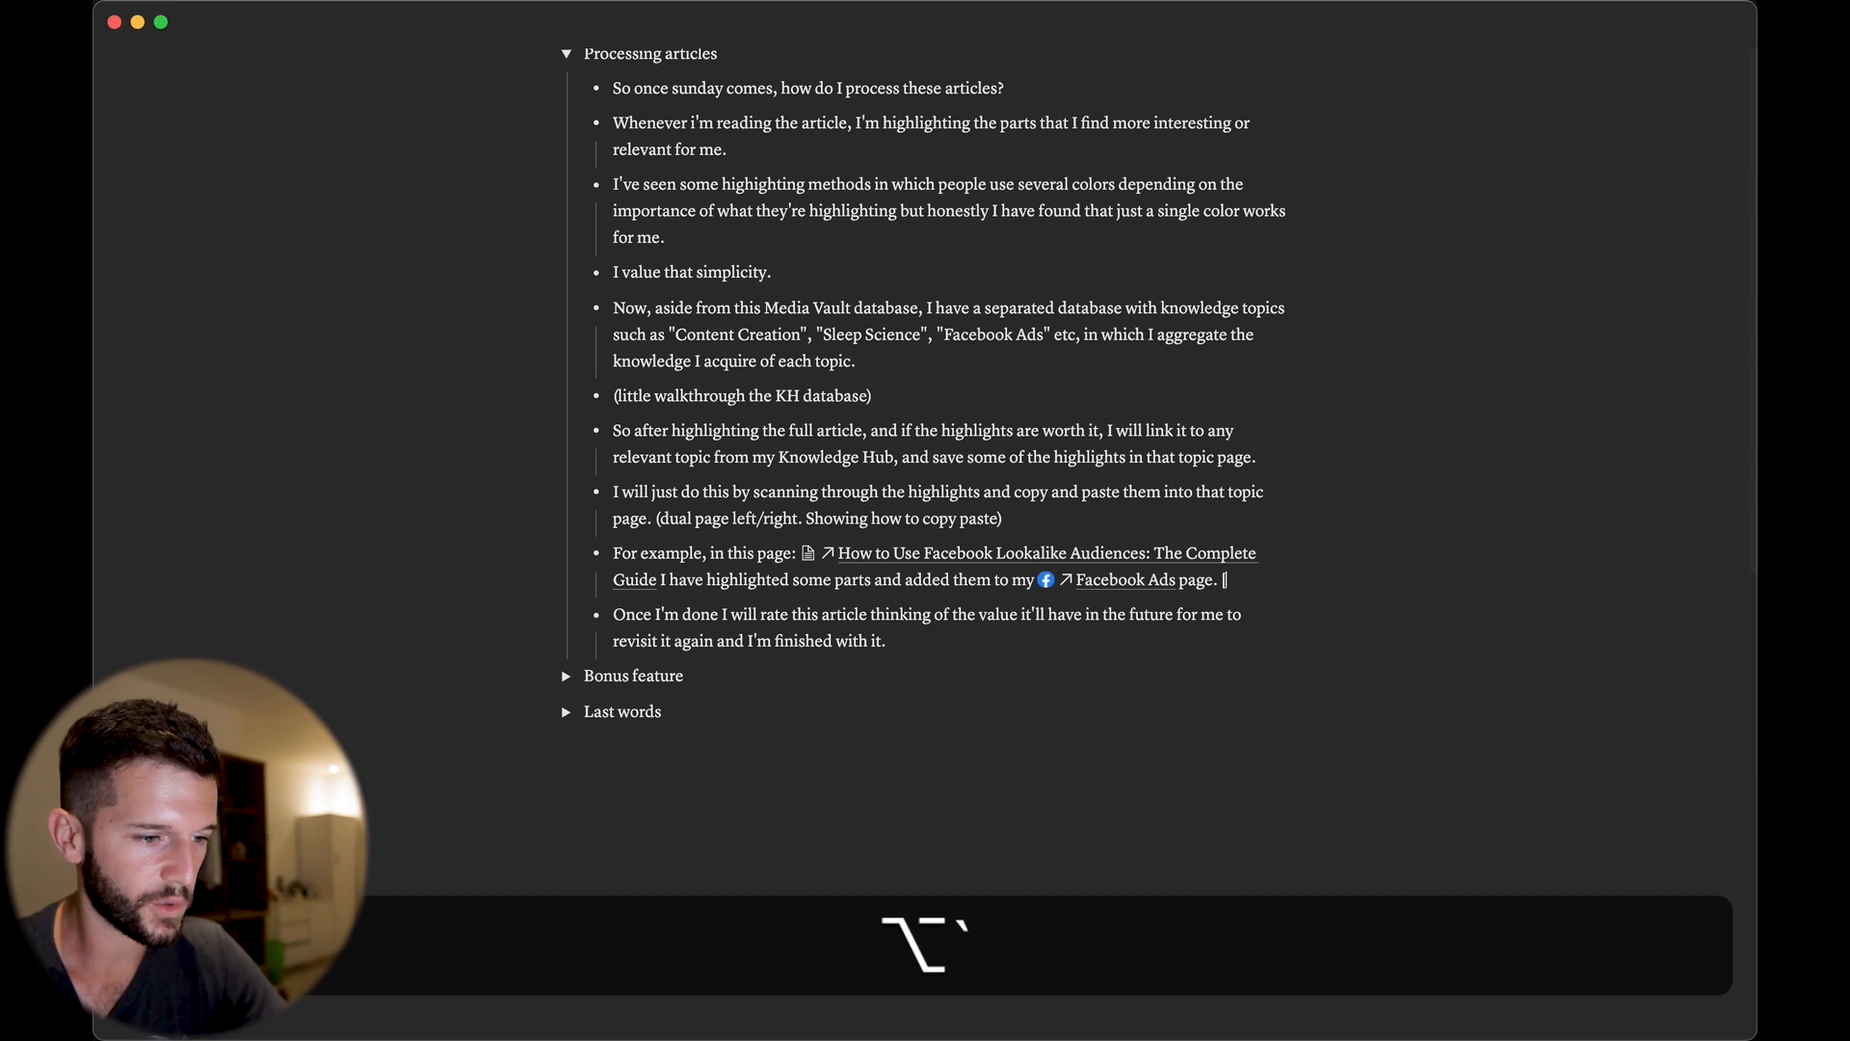
key(alt+grave)
text(facebook ads)
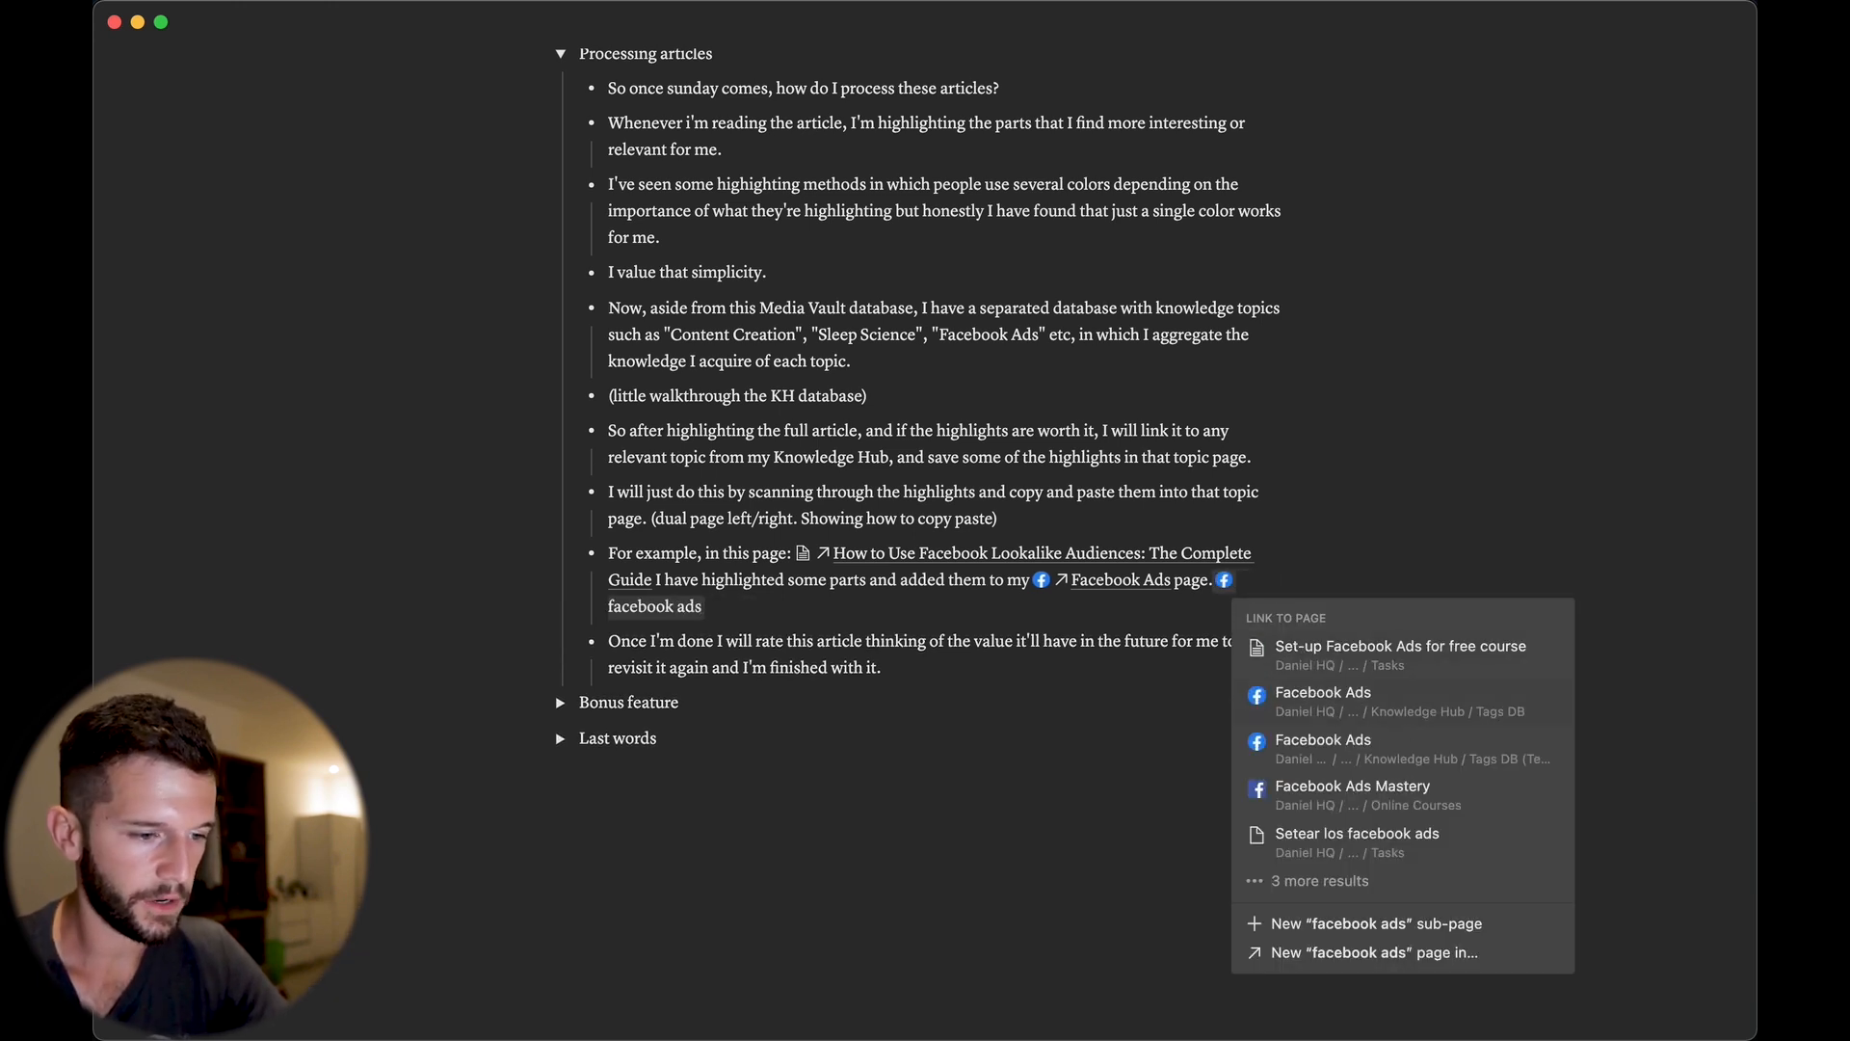
key(Return)
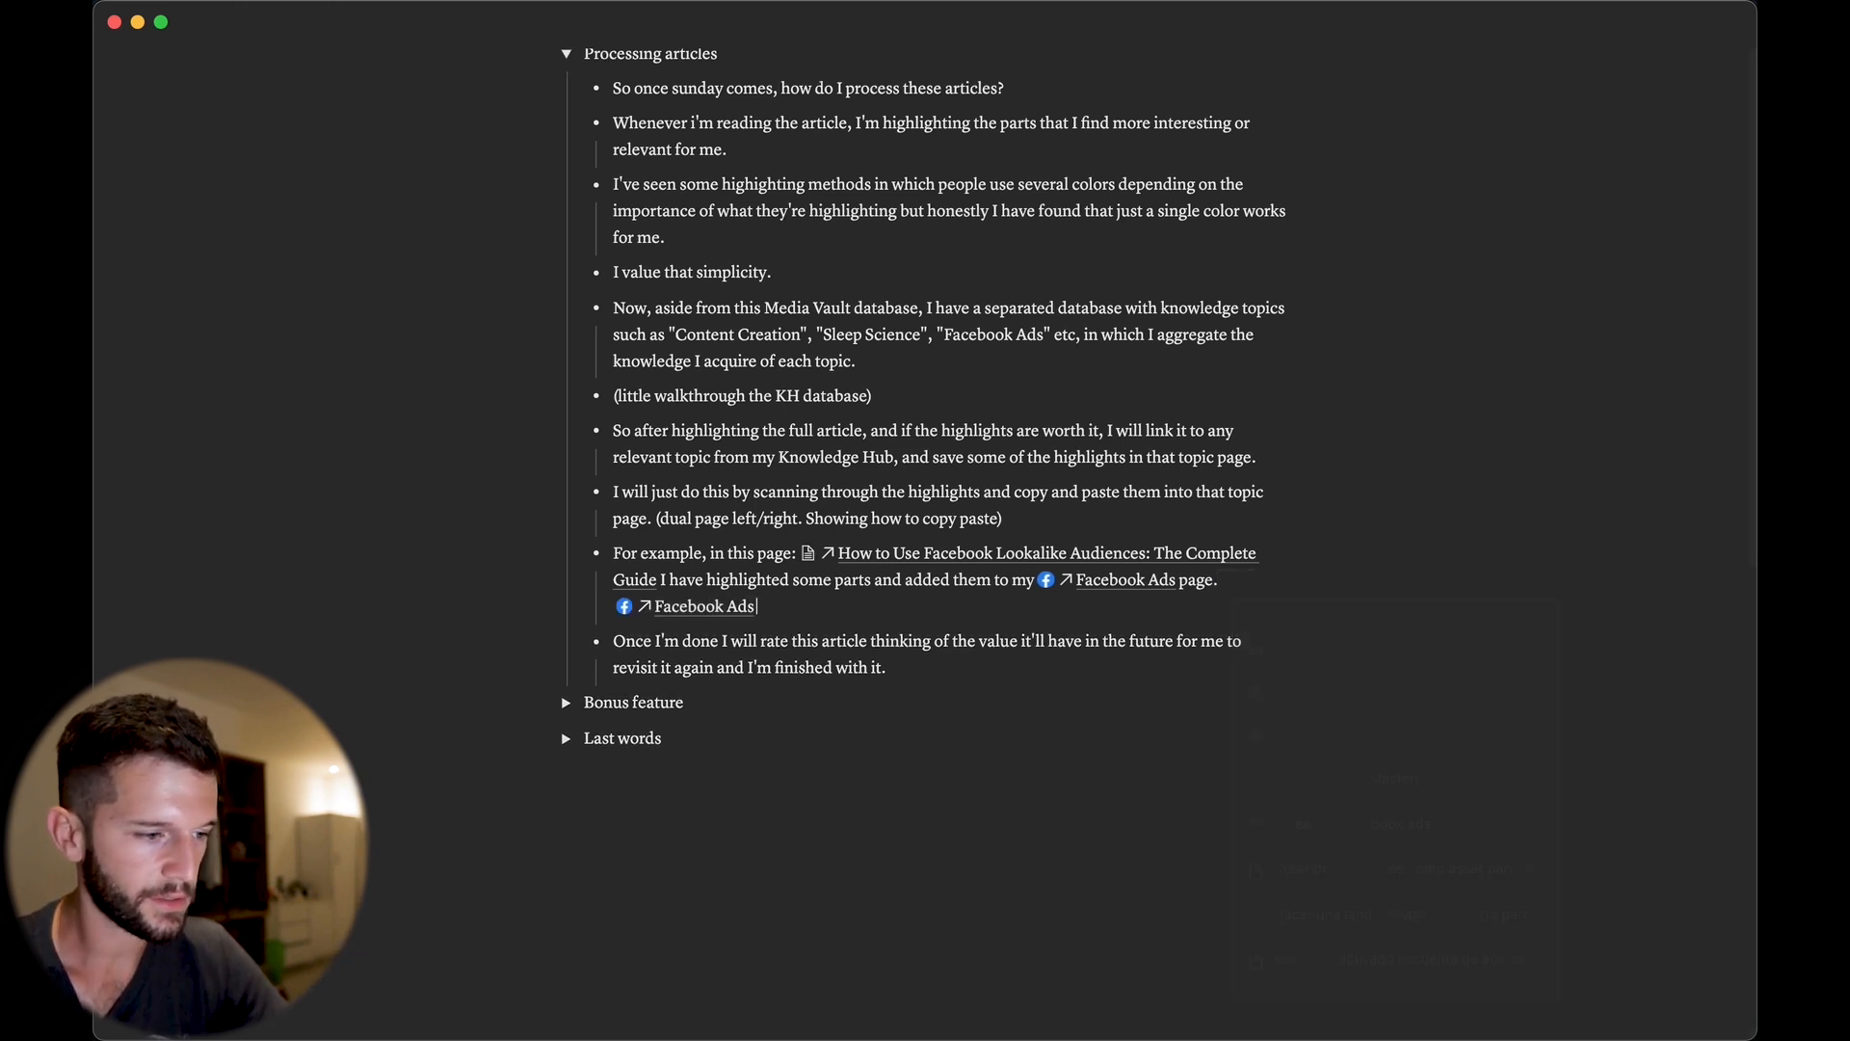
key(BackSpace)
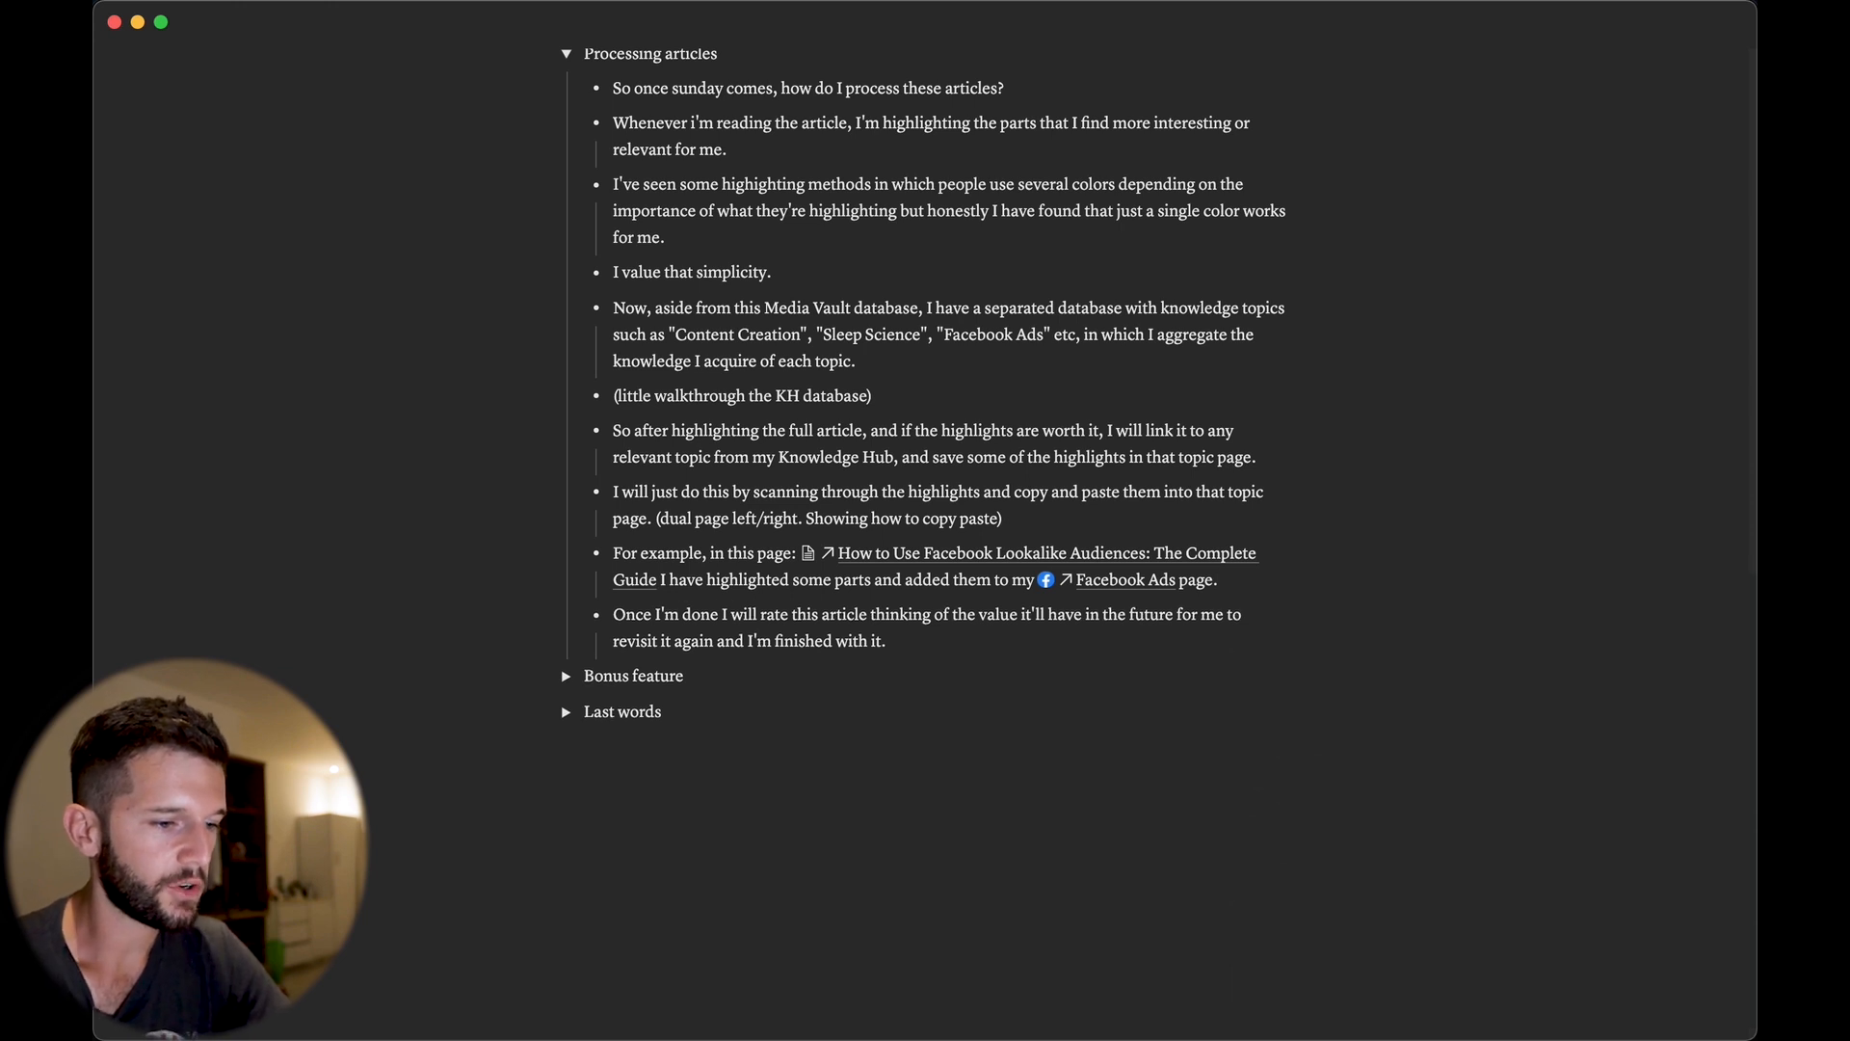
key(super)
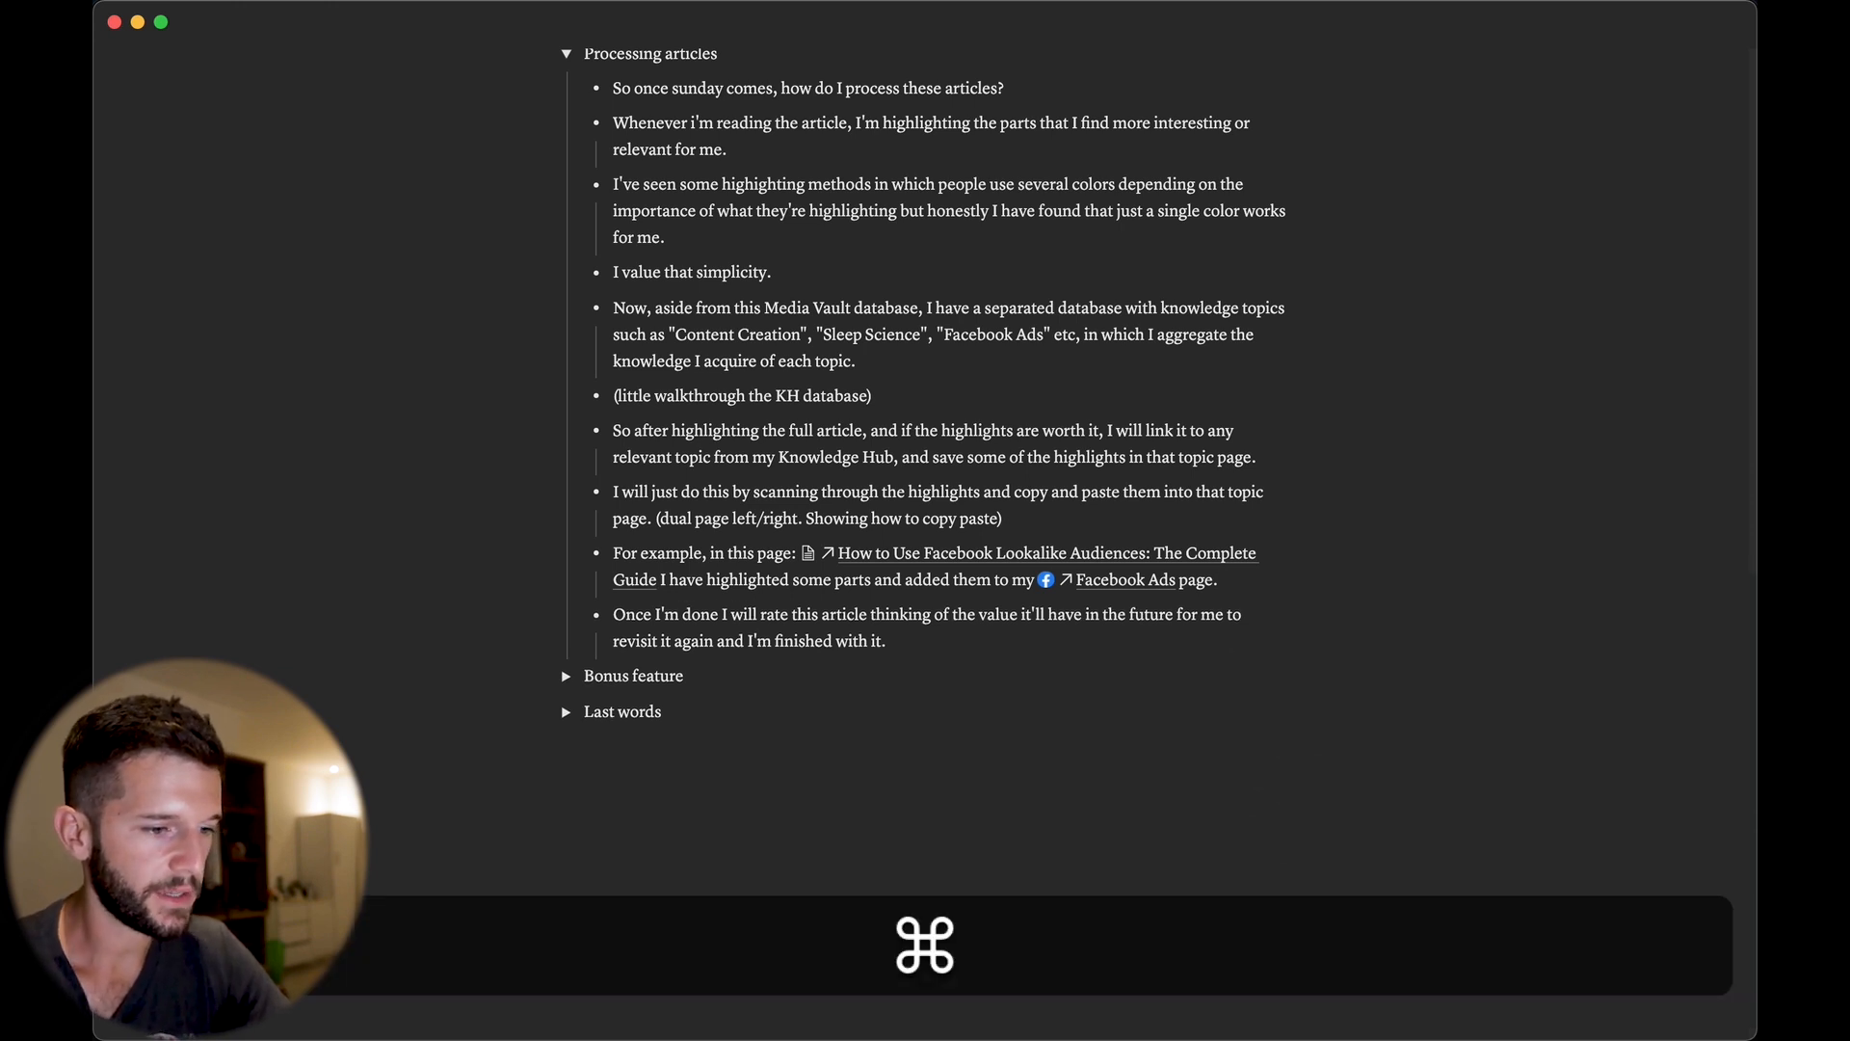
super+click(1126, 580)
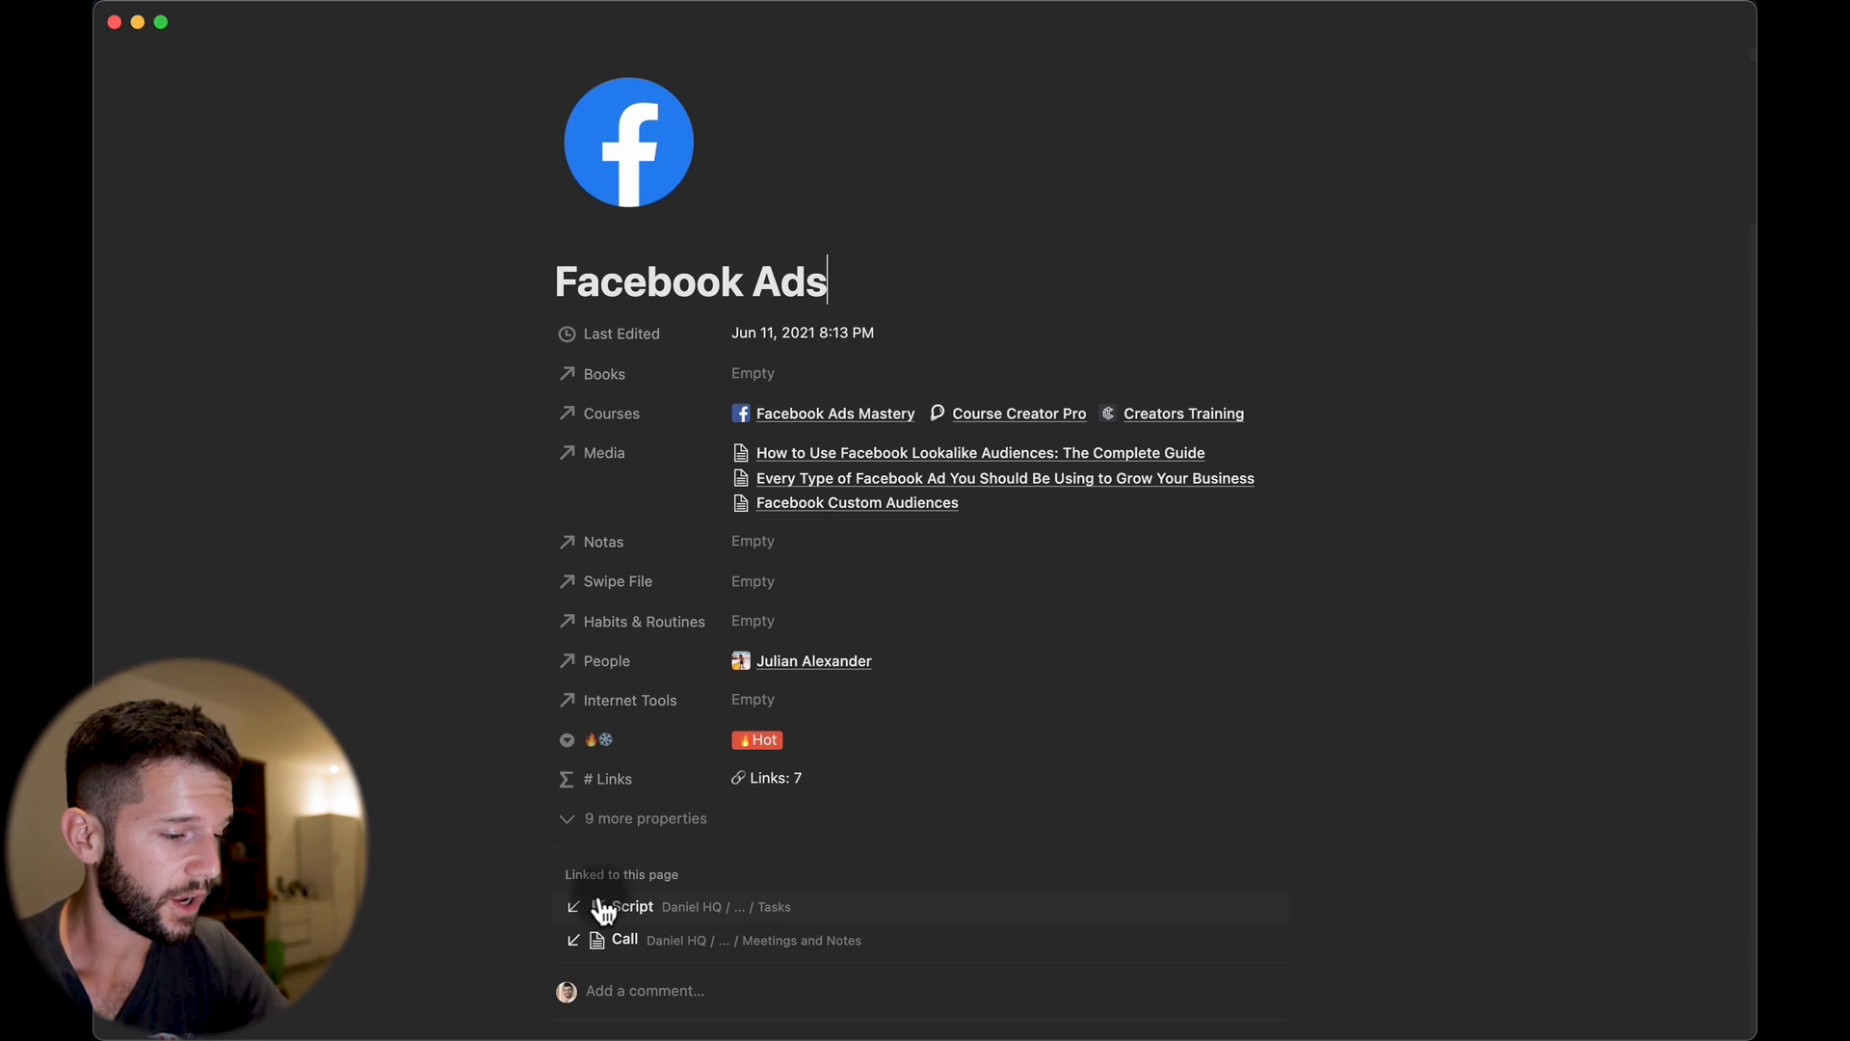
mouse_move(636, 910)
mouse_down()
mouse_move(578, 929)
mouse_move(599, 938)
mouse_move(646, 886)
mouse_up()
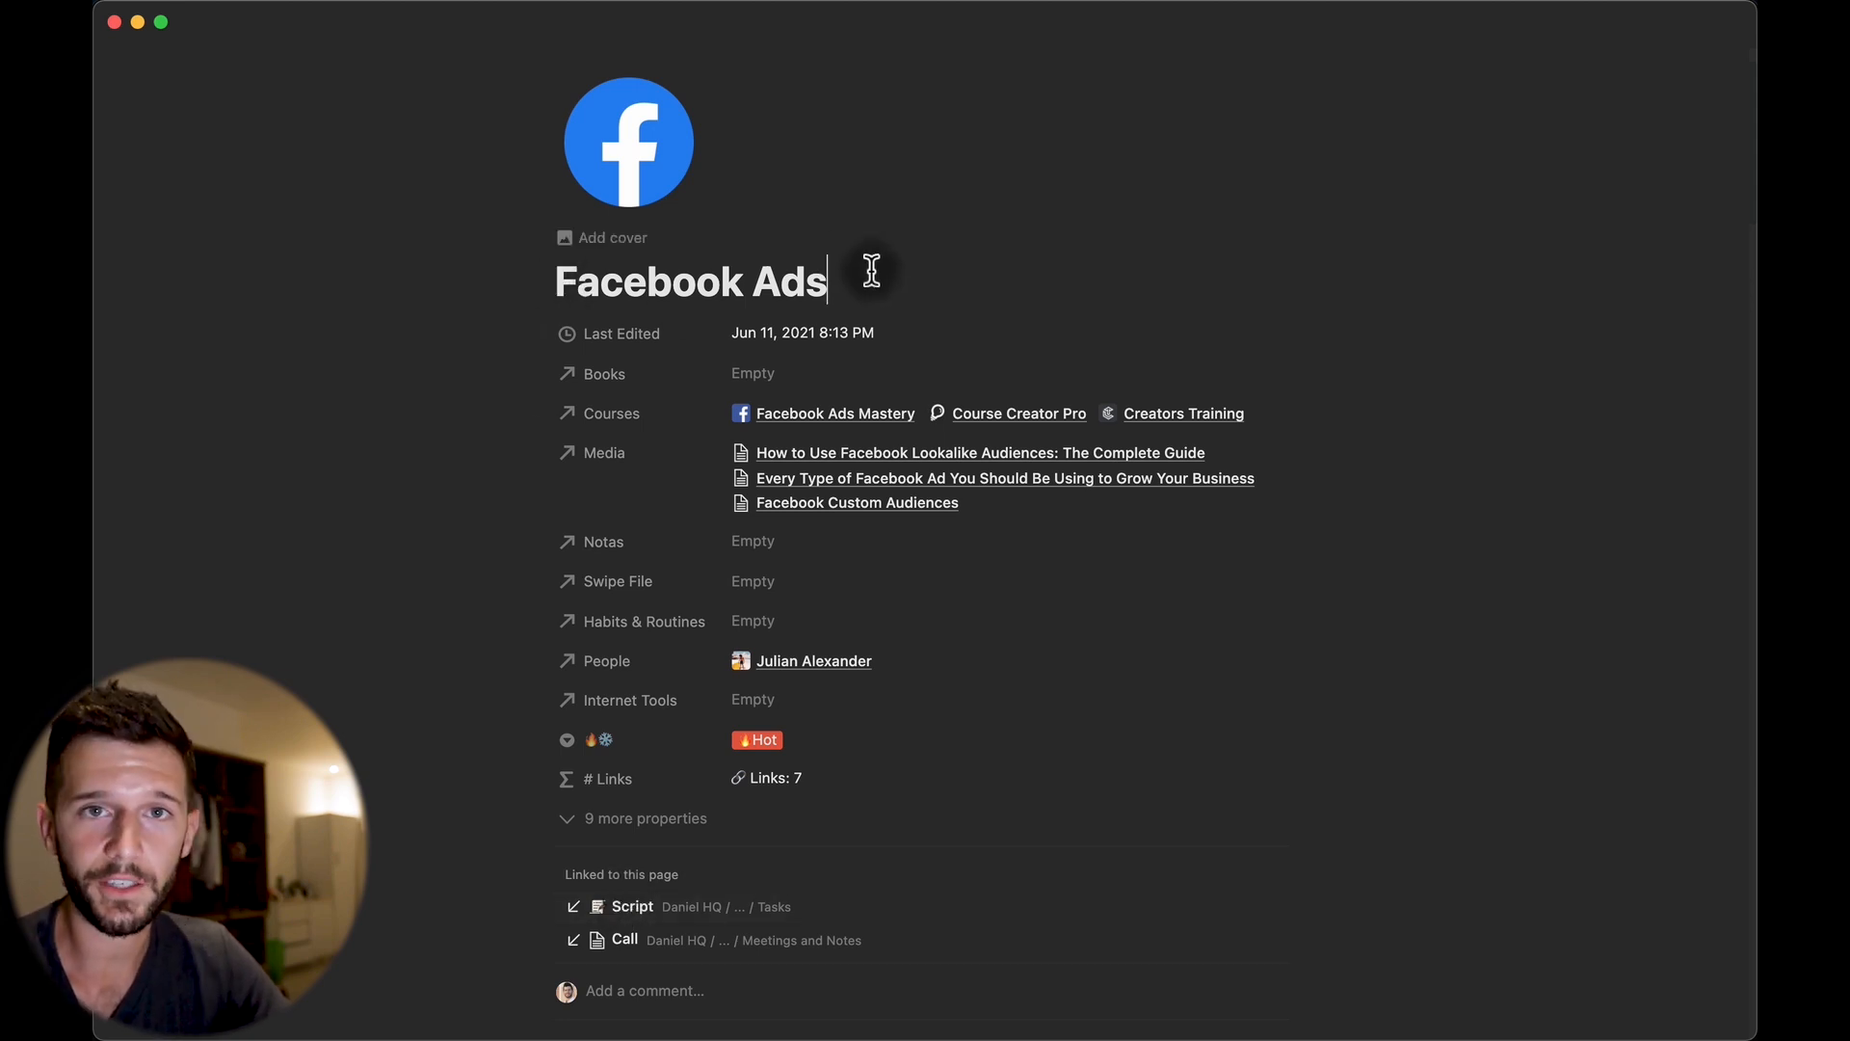
scroll(743, 519, down, 2)
scroll(743, 519, up, 2)
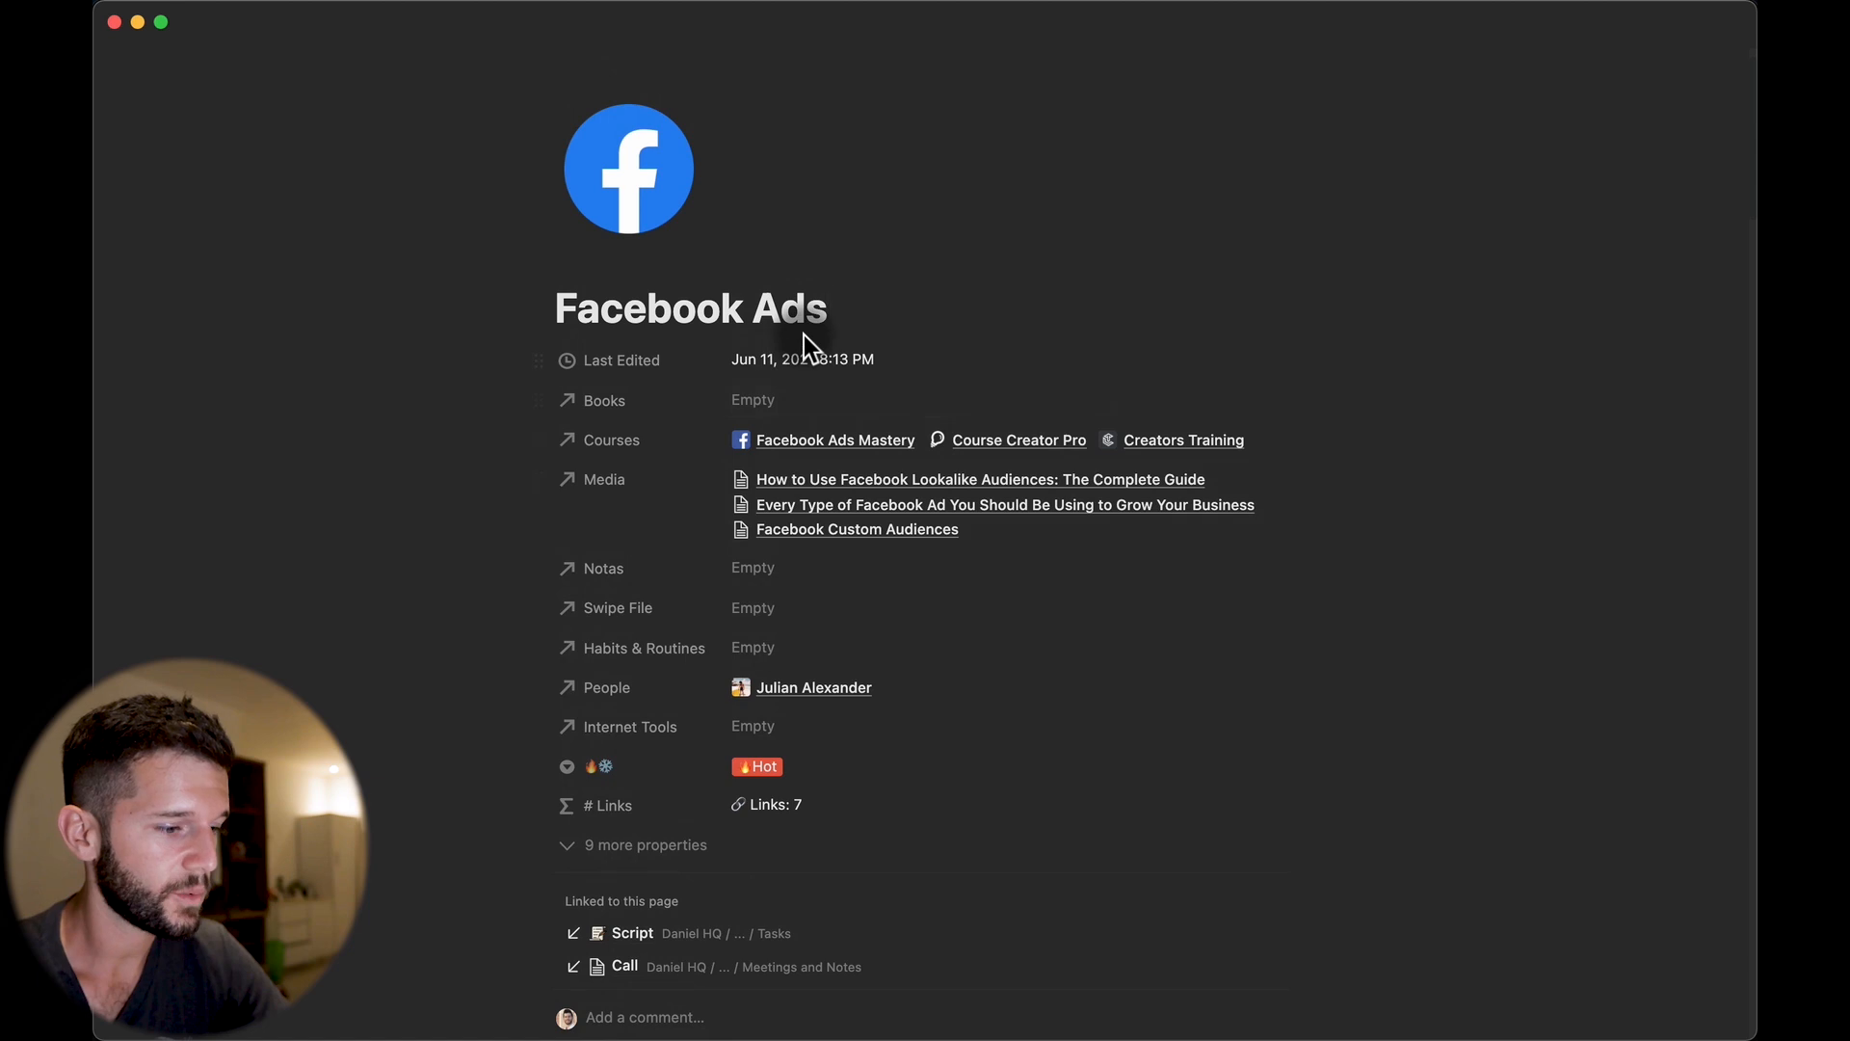
Paste the Script note's link as a synced block and append 'I can edit from here'.
key(Return)
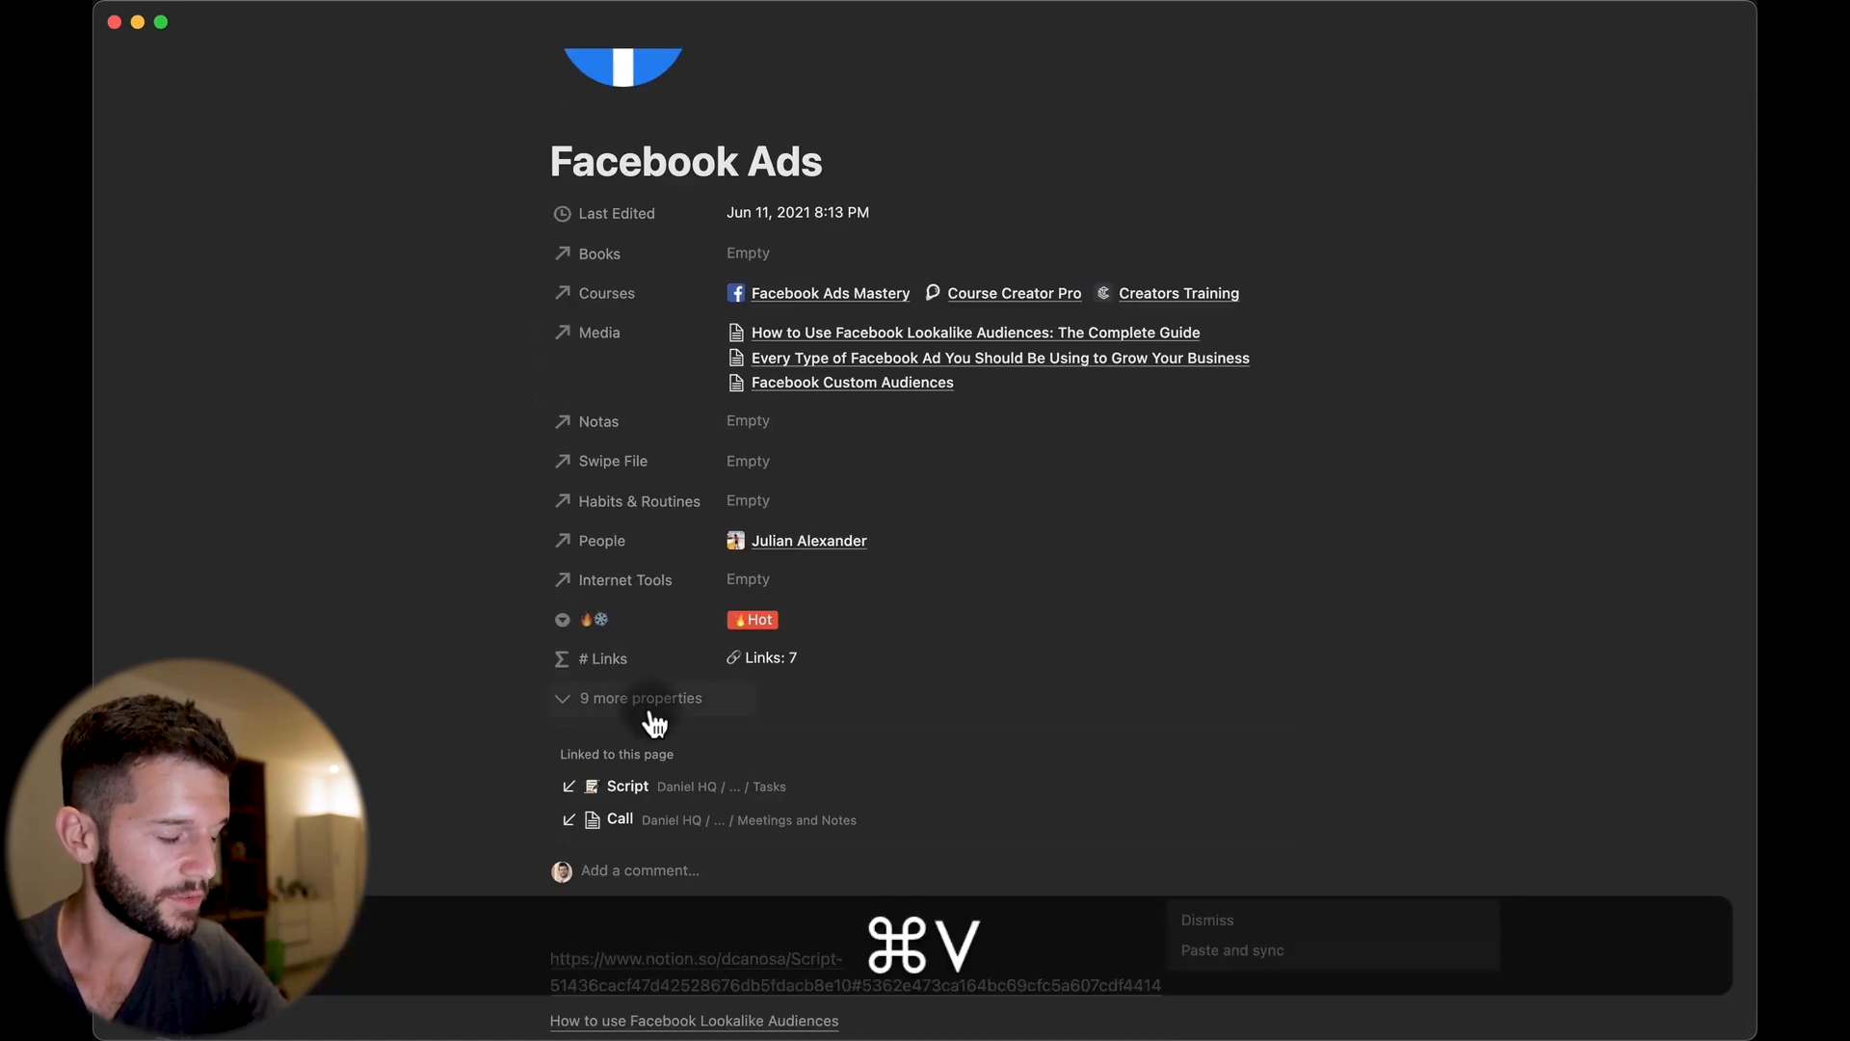
click(1226, 953)
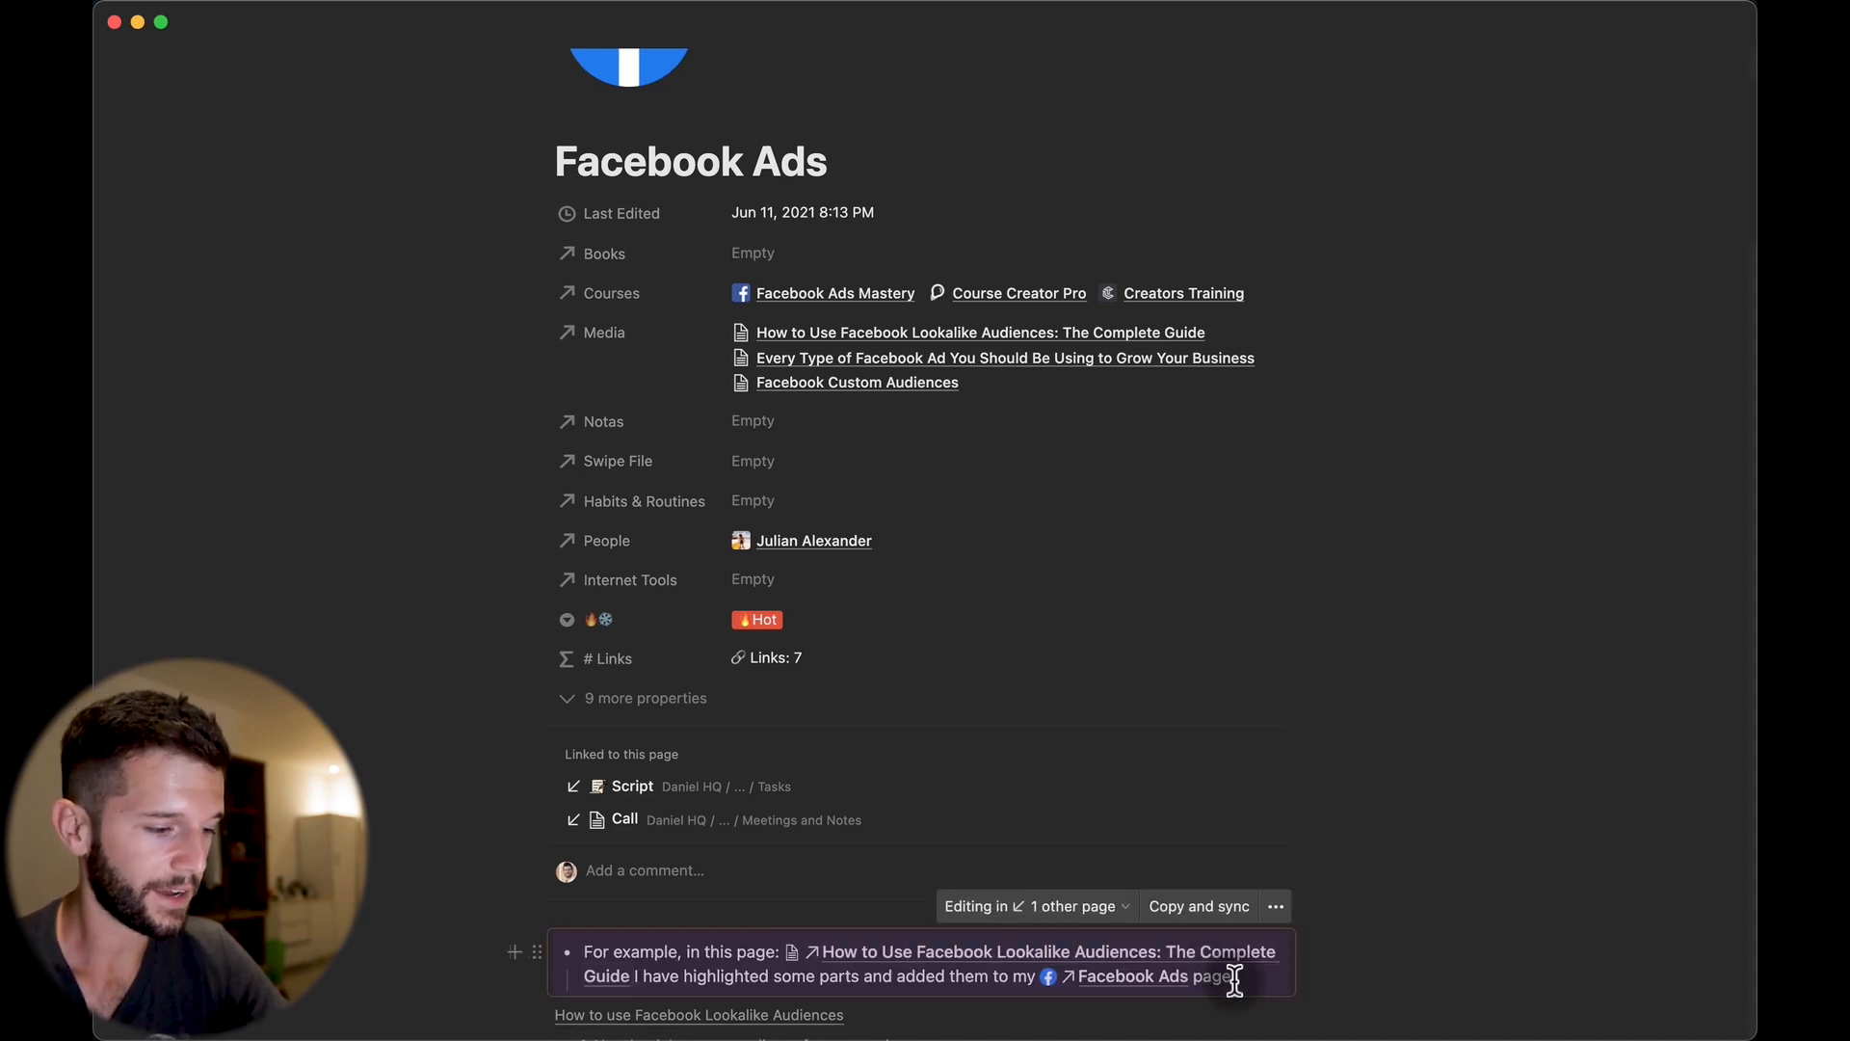
scroll(773, 967, down, 5)
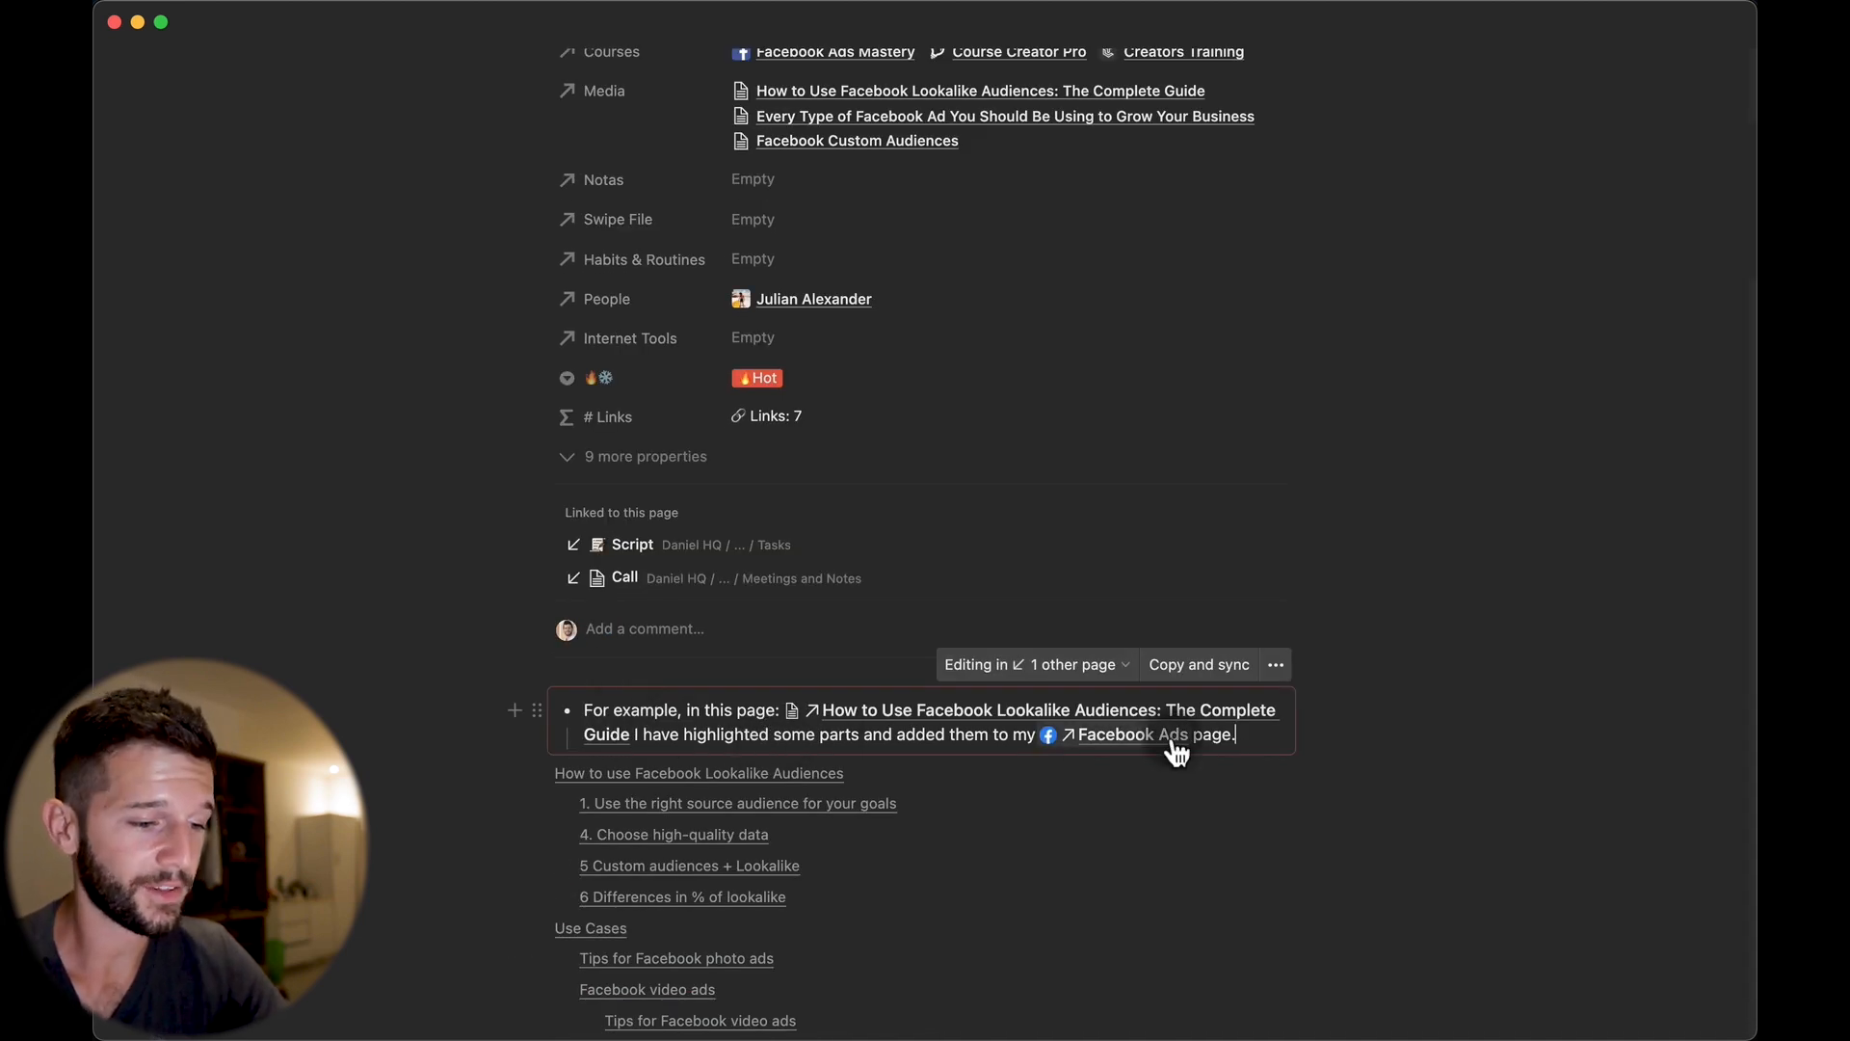
text(I can edit from here)
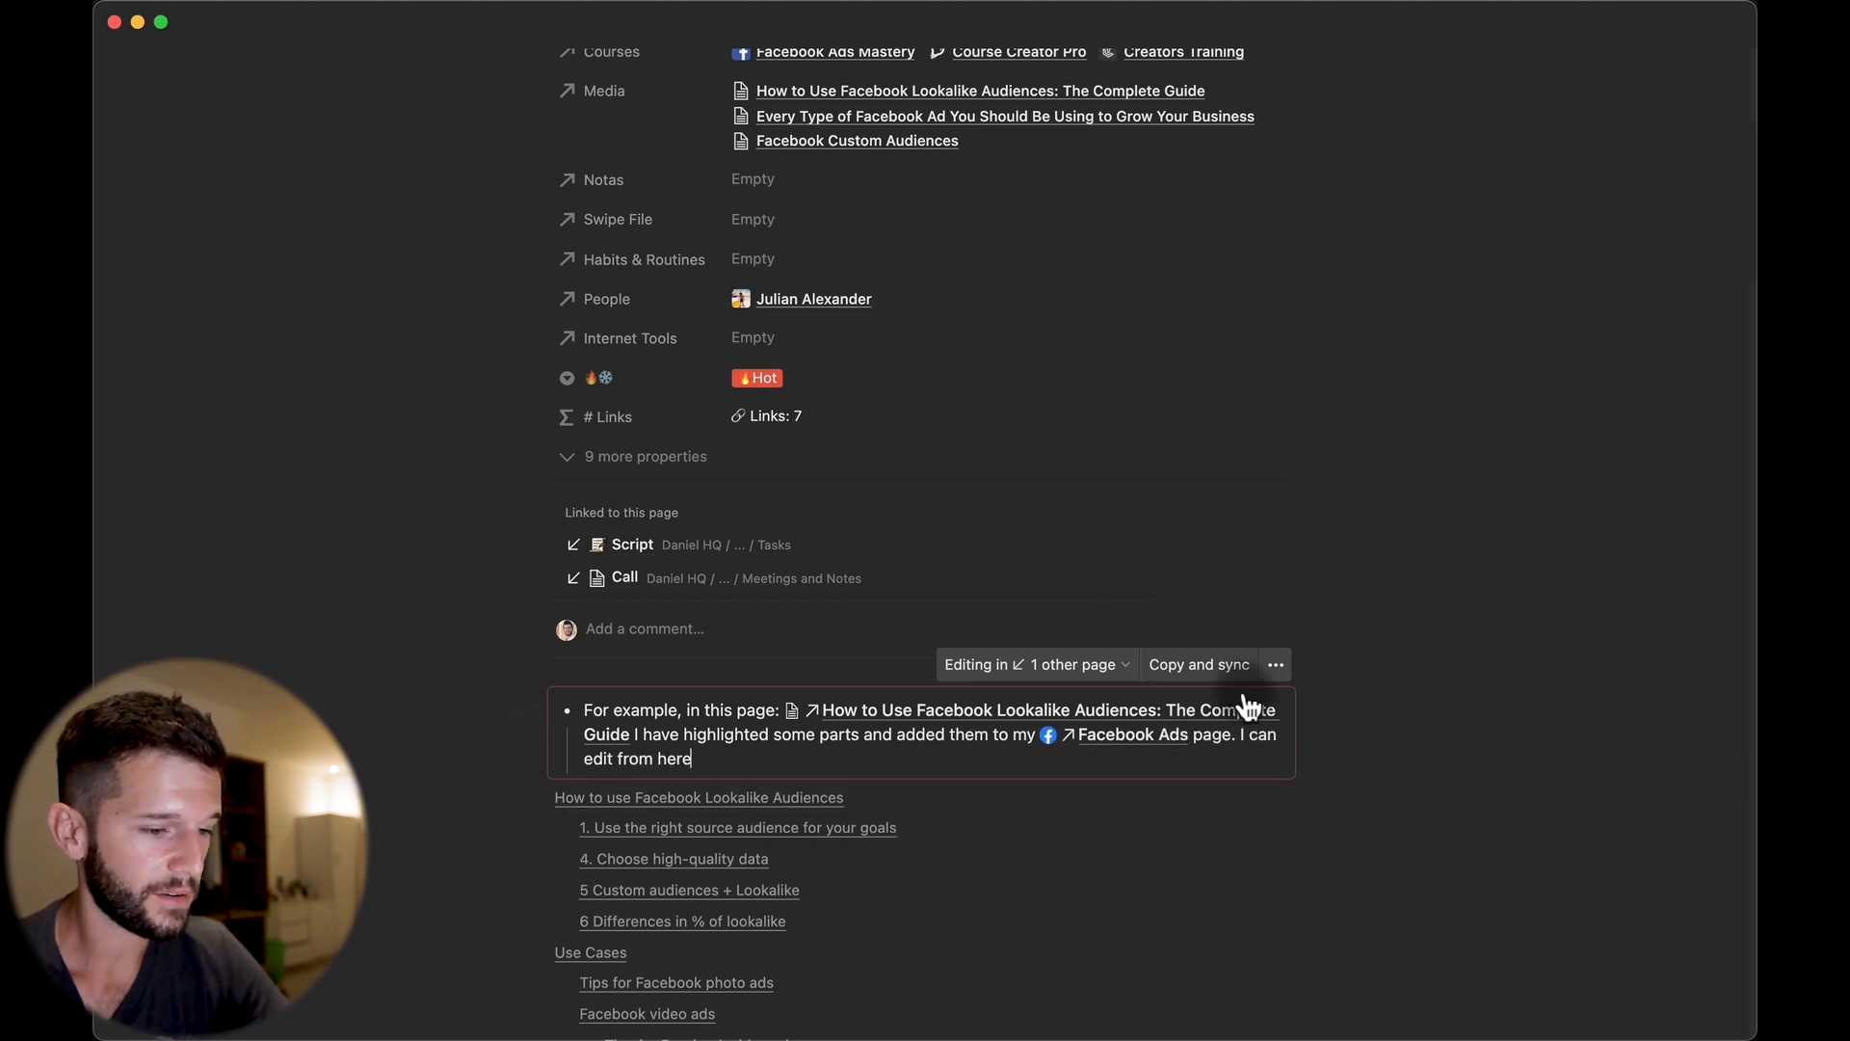
key(Escape)
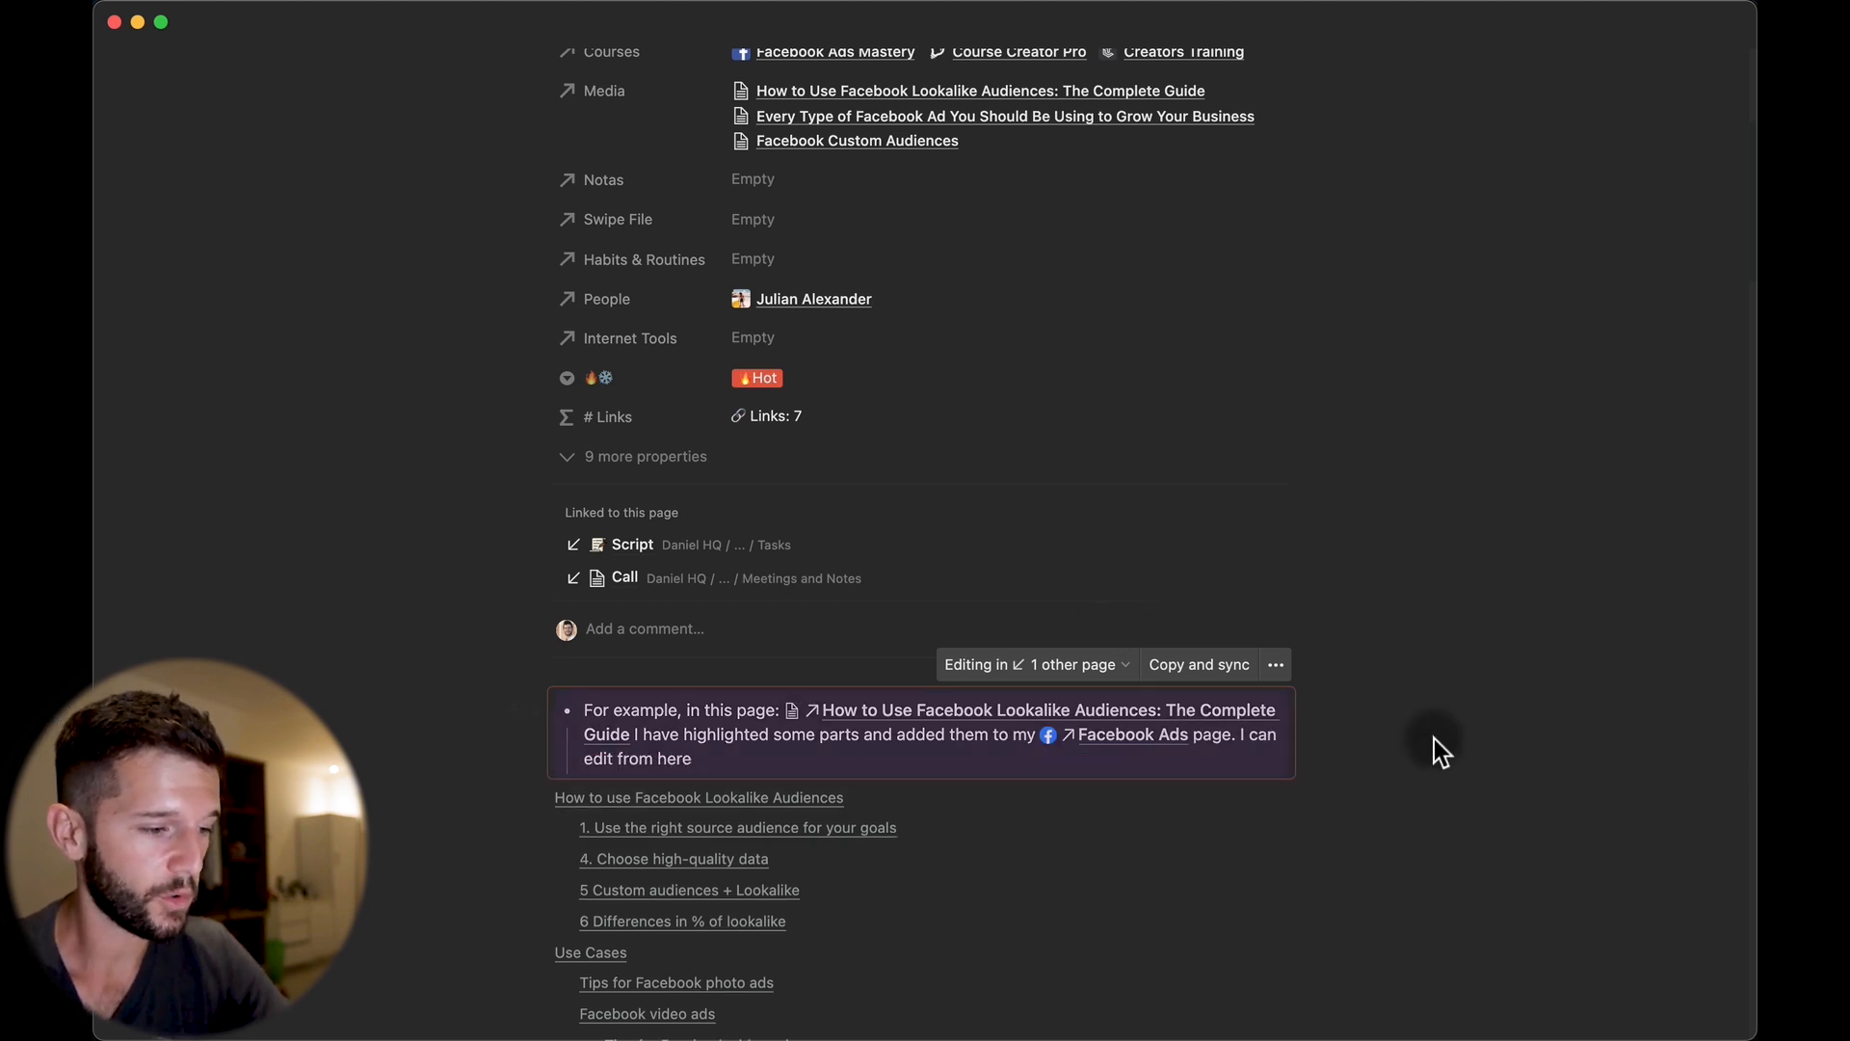
Verify the edit on the Script page and add a Backlinks heading above the synced note.
click(628, 546)
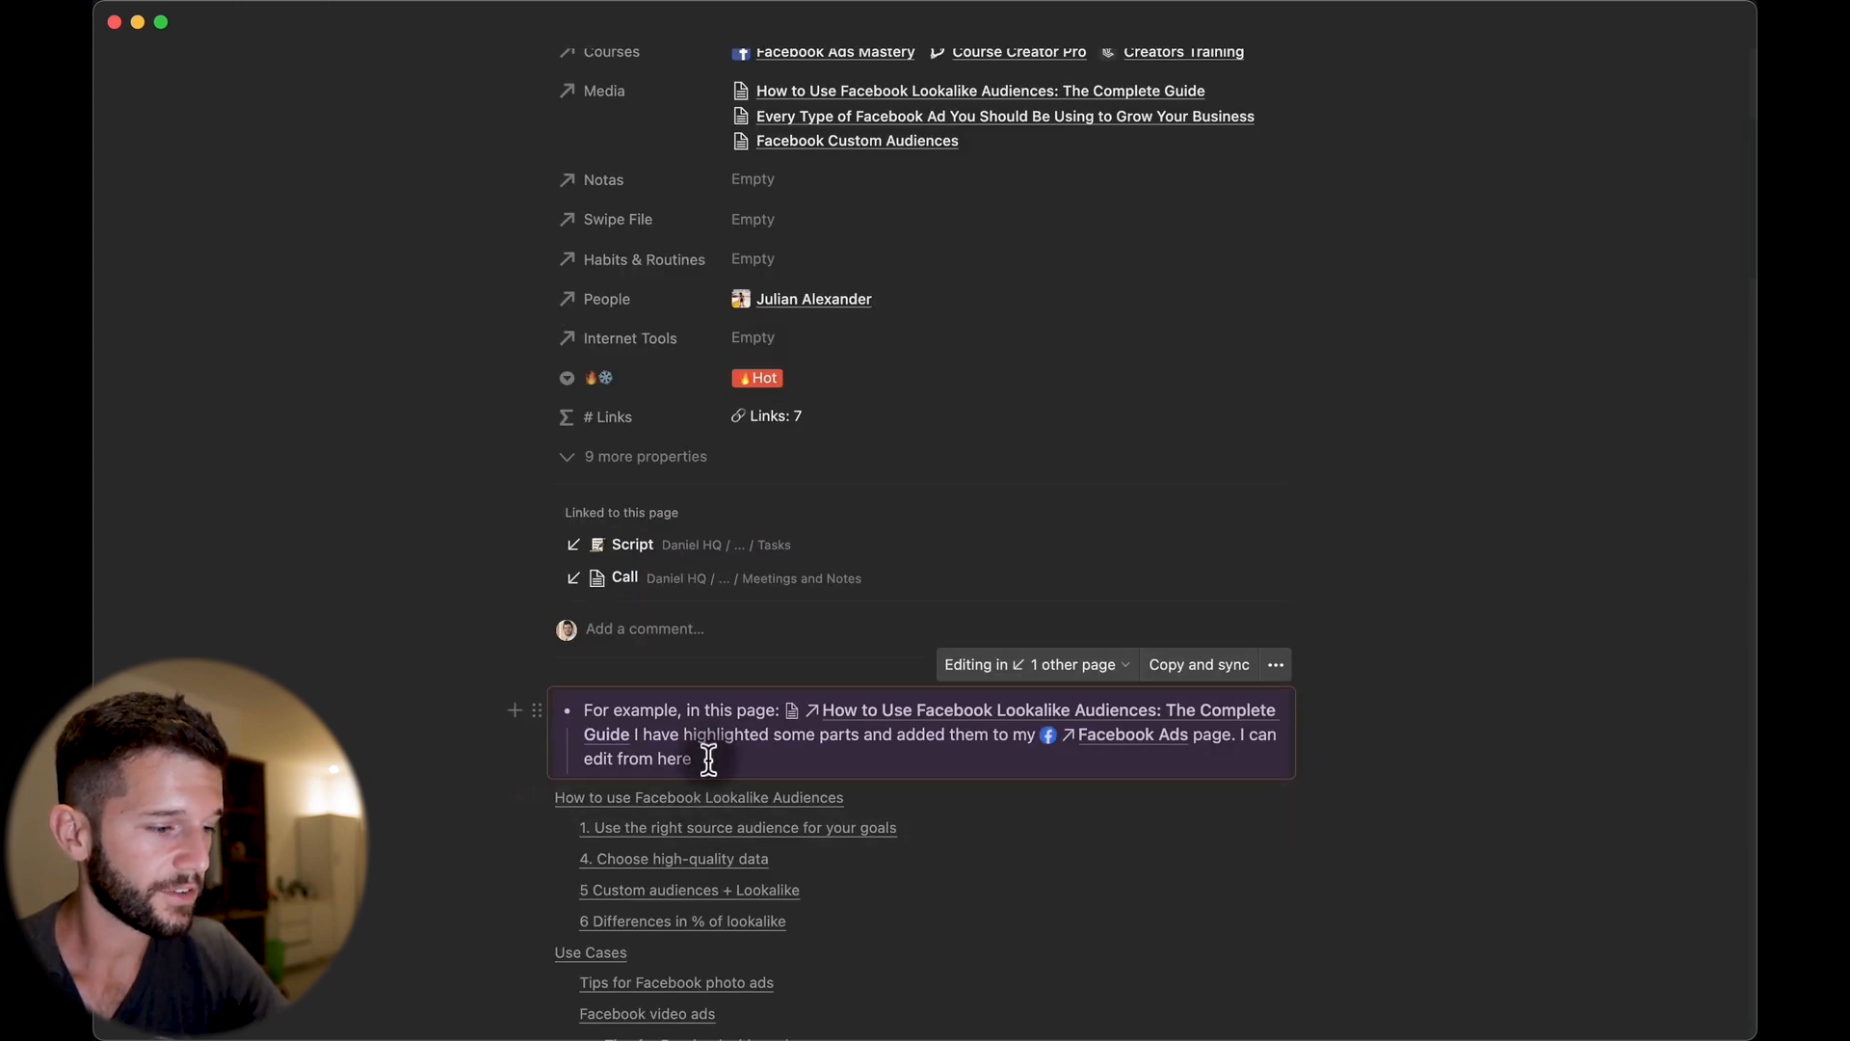
scroll(702, 759, up, 5)
click(847, 359)
key(alt+super+i)
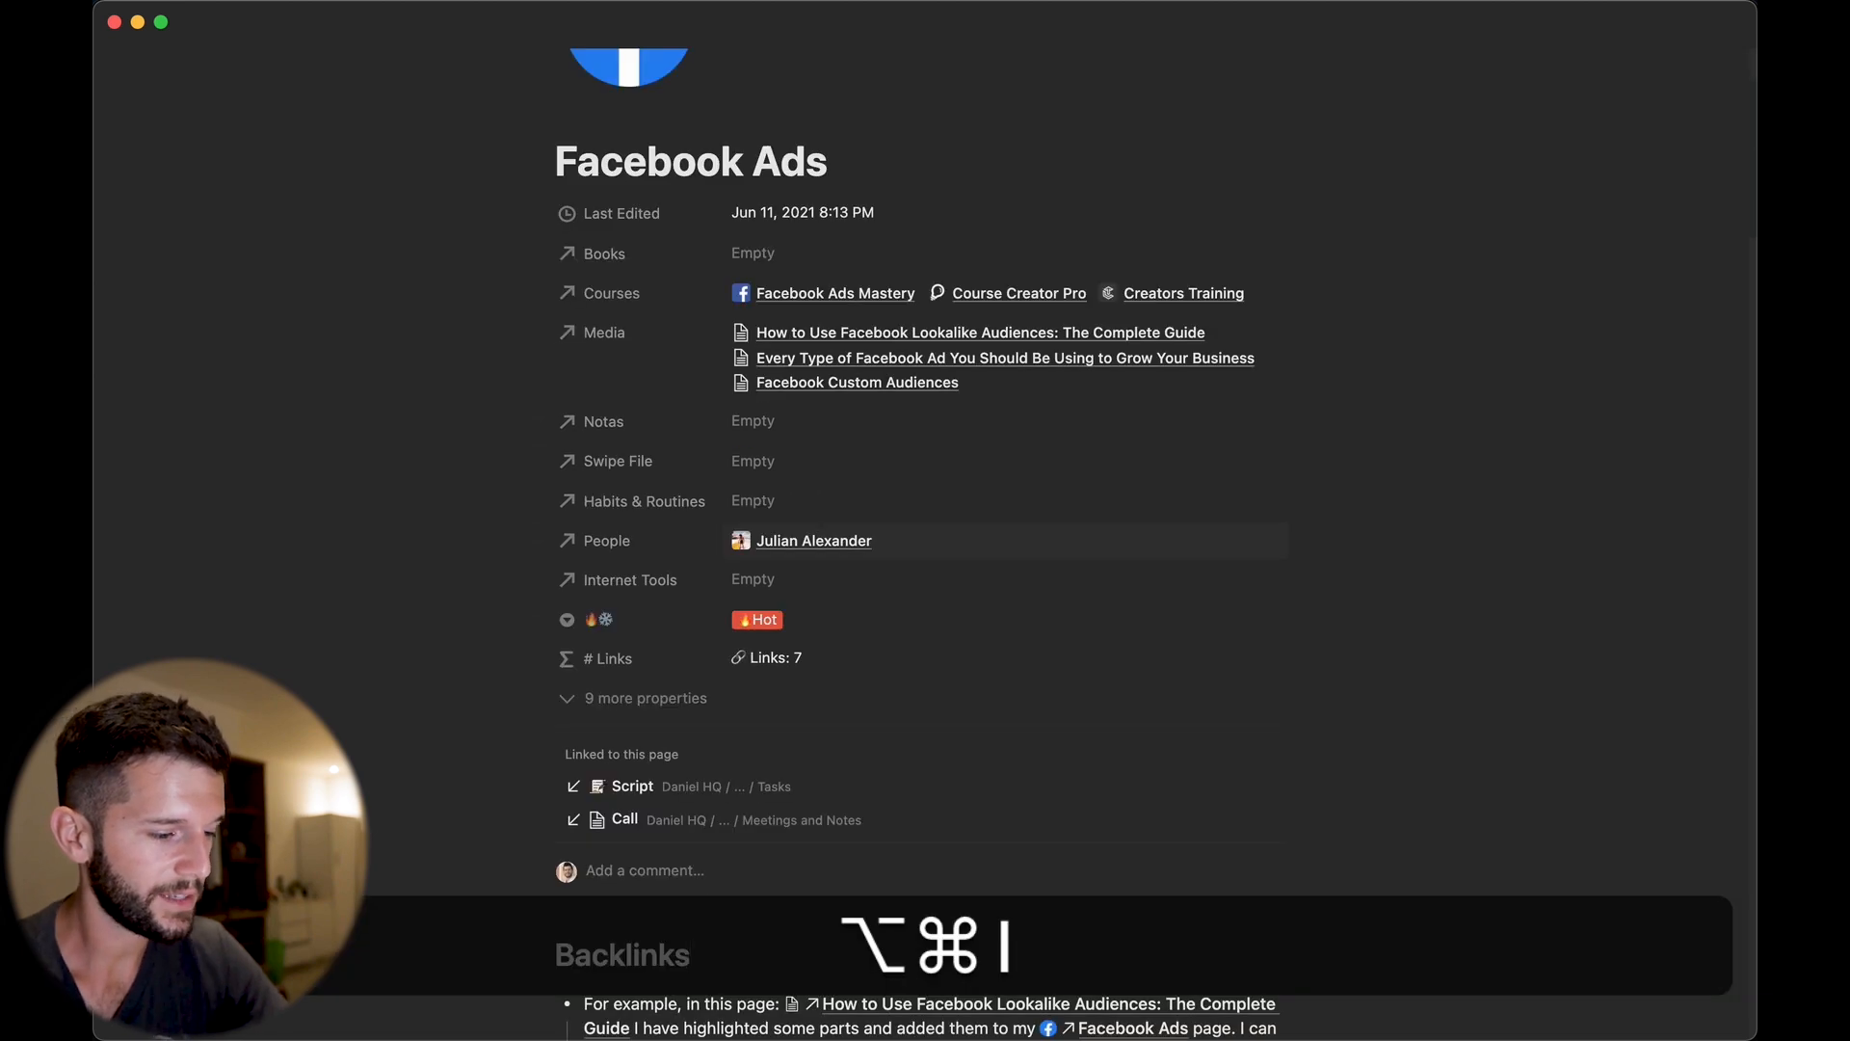
scroll(752, 746, down, 3)
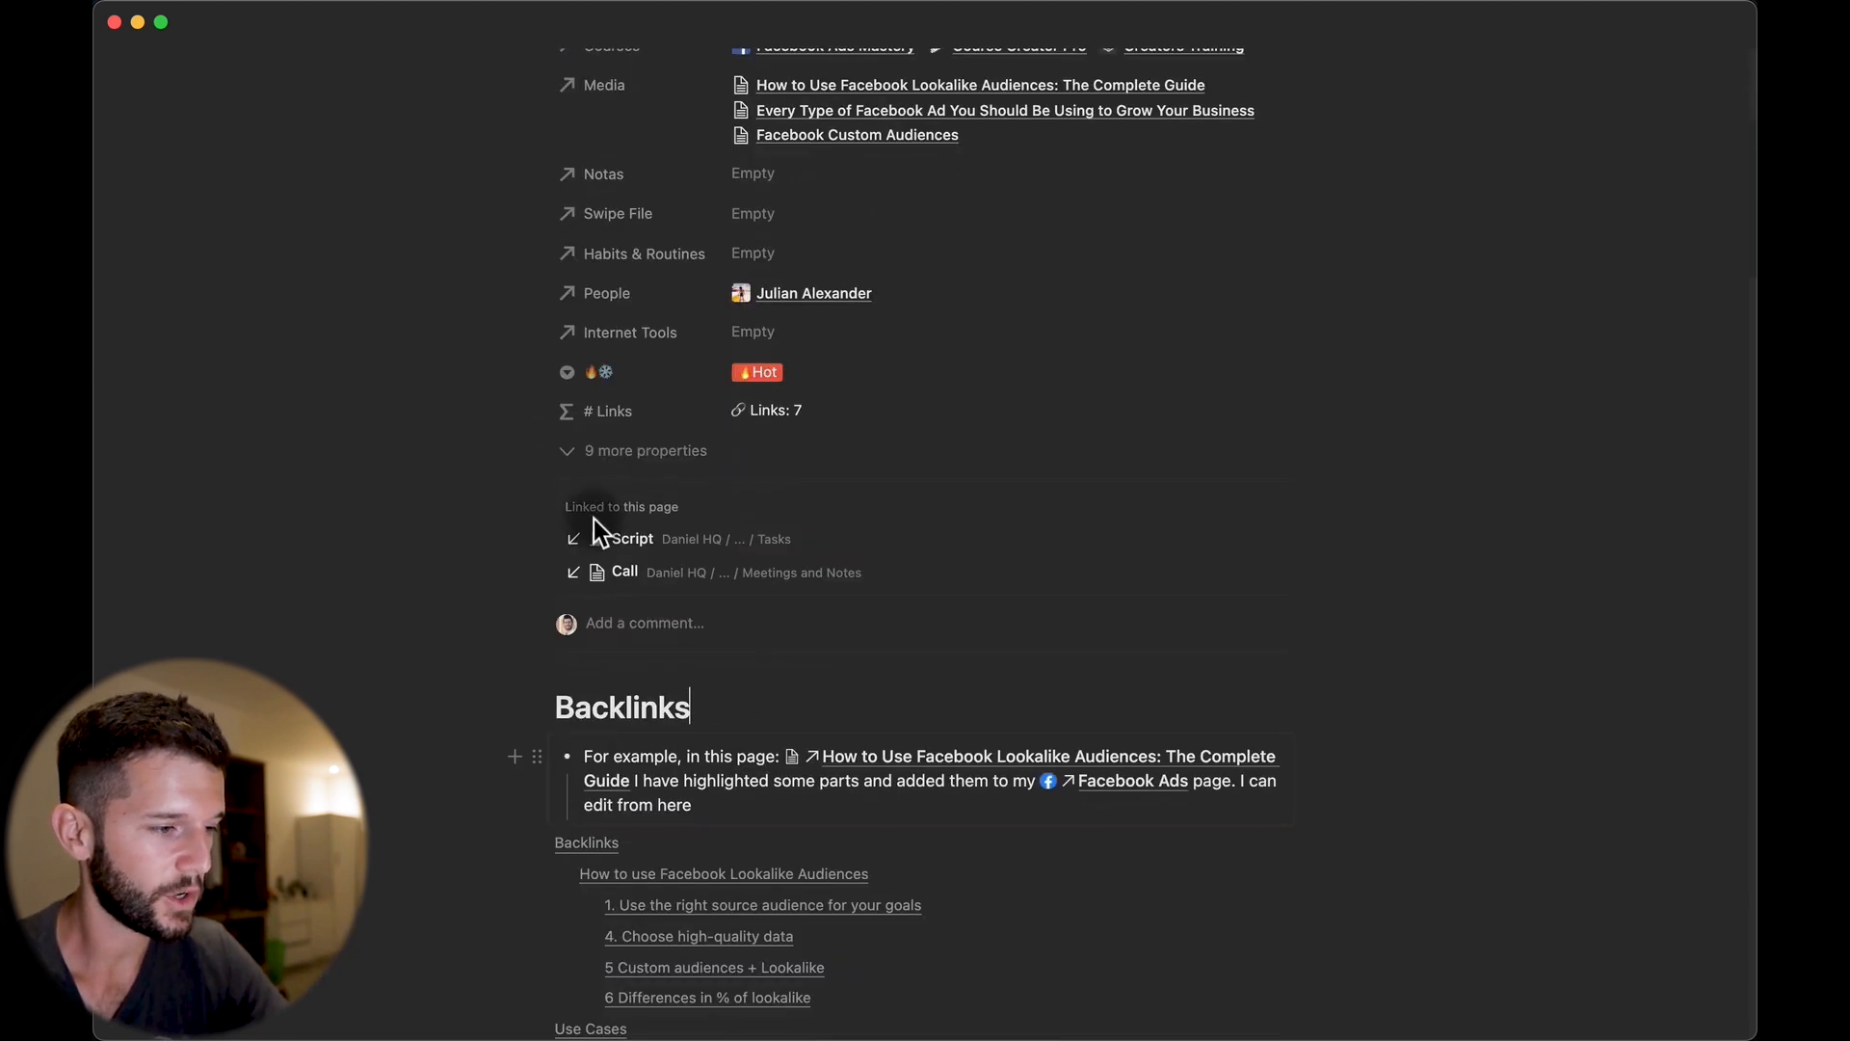